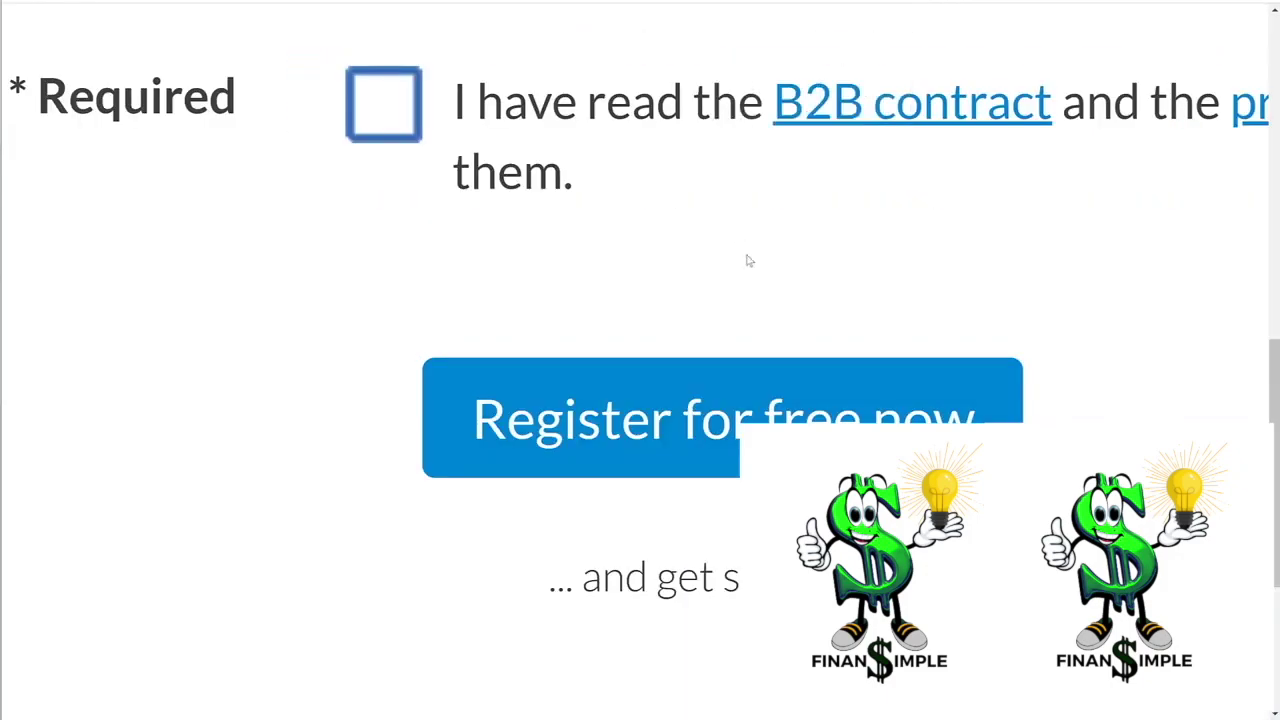
Set the sign-up type to affiliate and accept the B2B contract and privacy policy on the registration form
scroll(906, 234, up, 3)
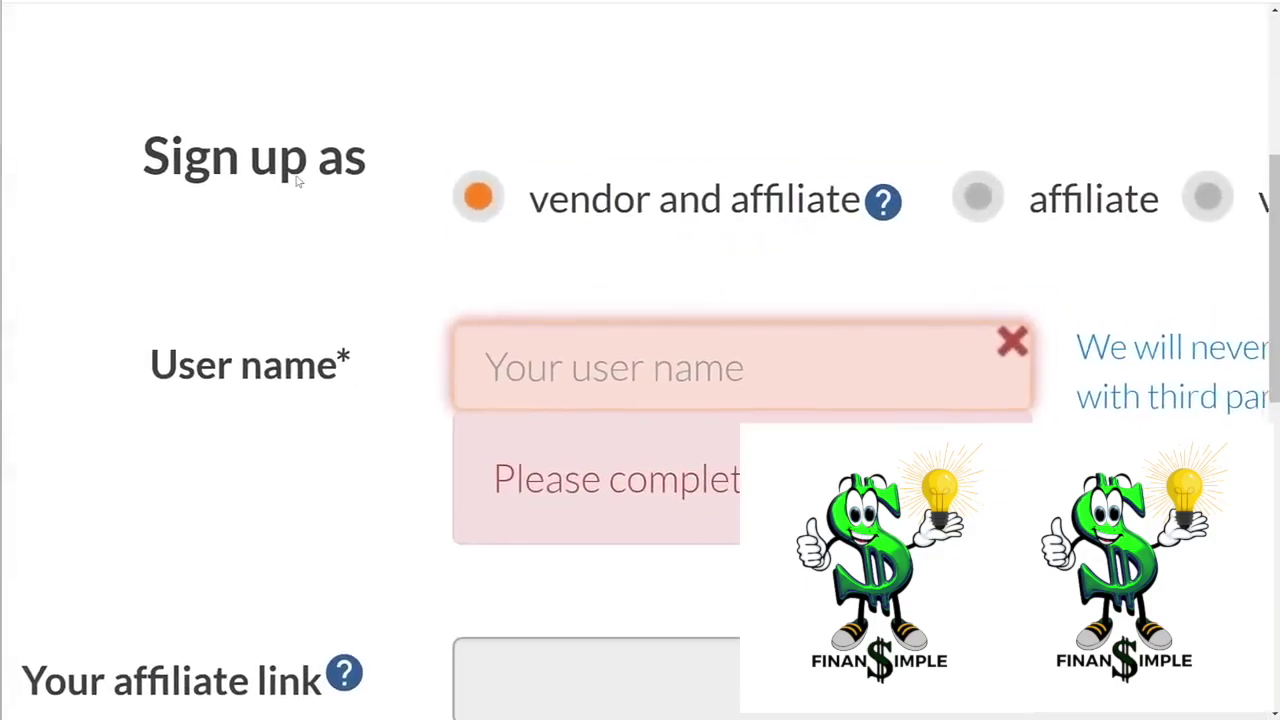
click(881, 197)
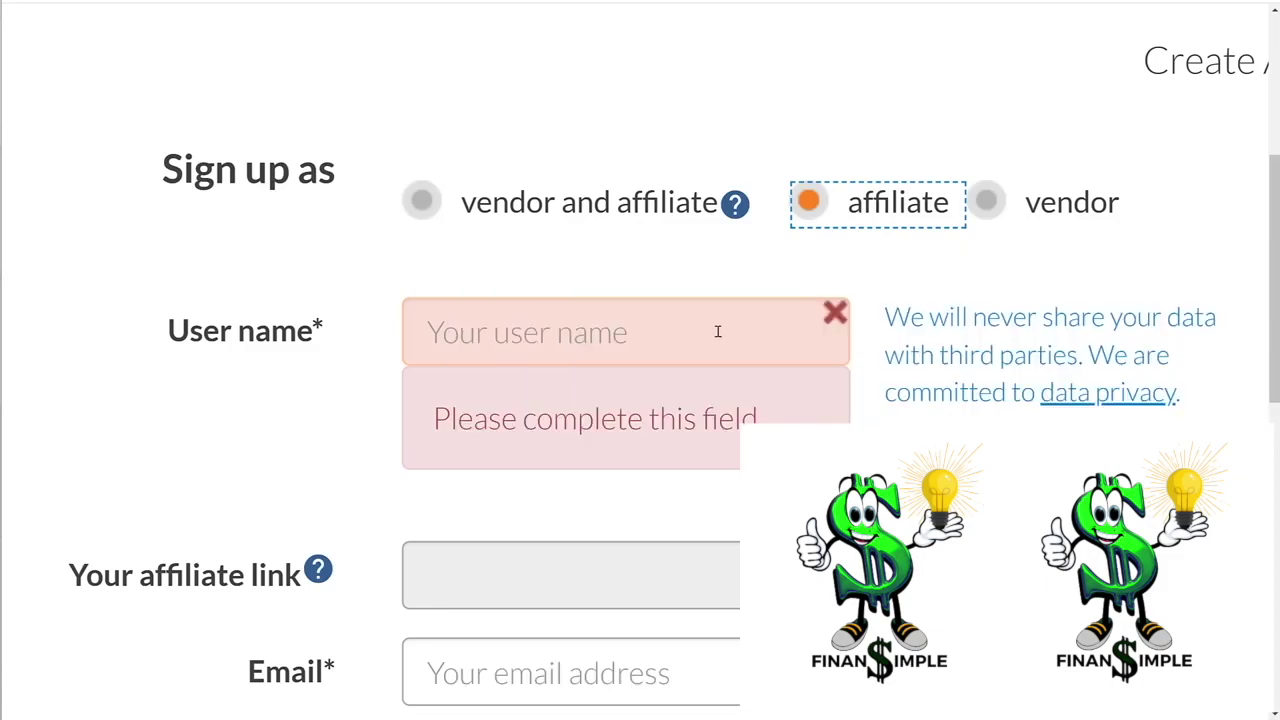
scroll(404, 311, down, 3)
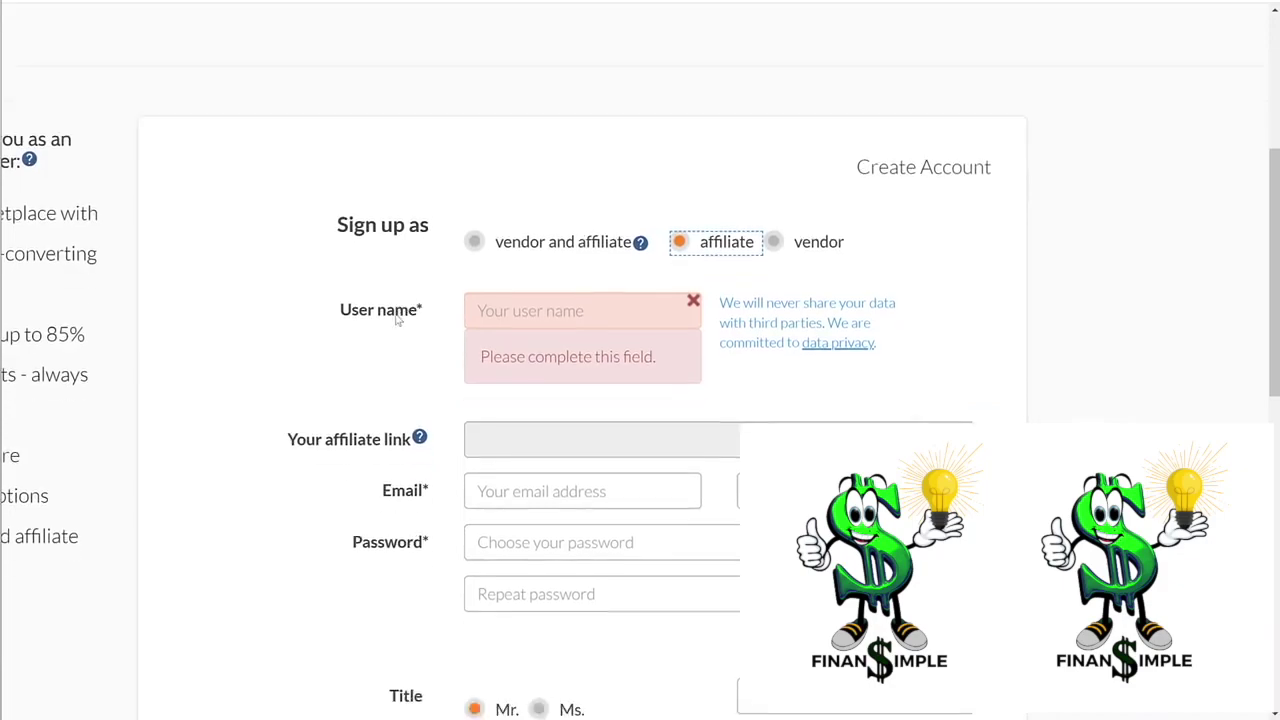
scroll(404, 311, down, 3)
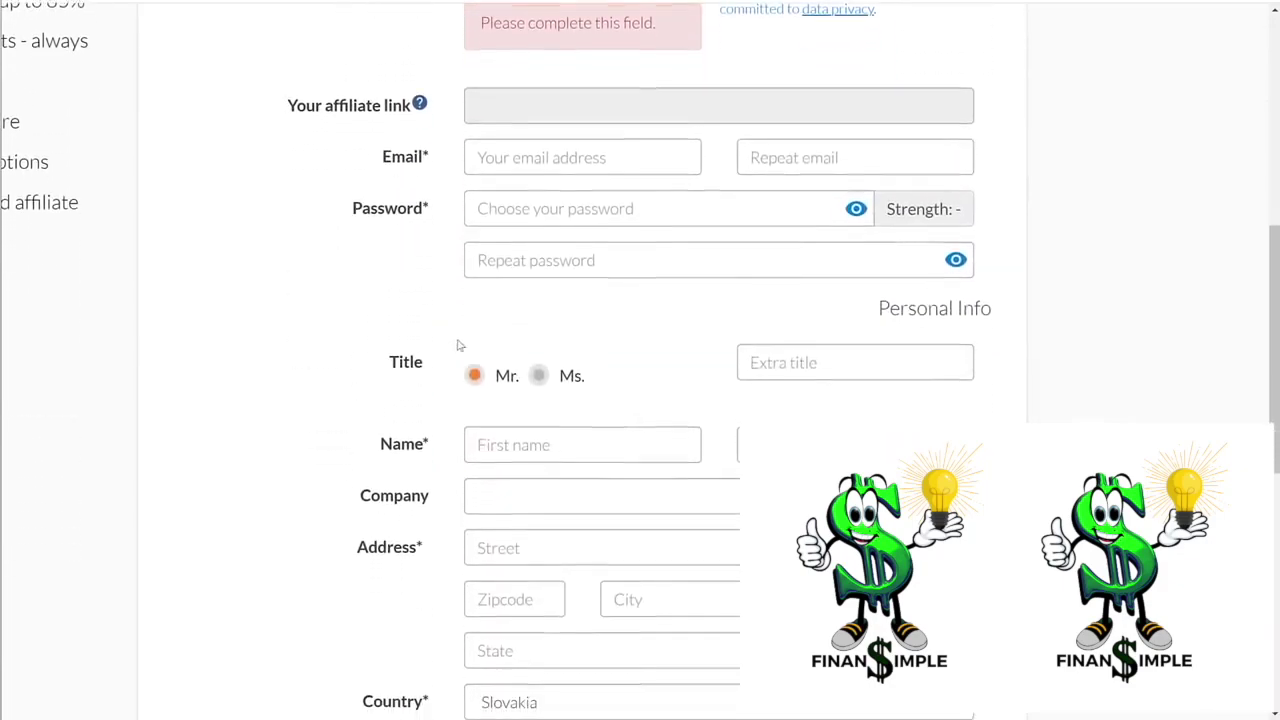
scroll(527, 348, down, 5)
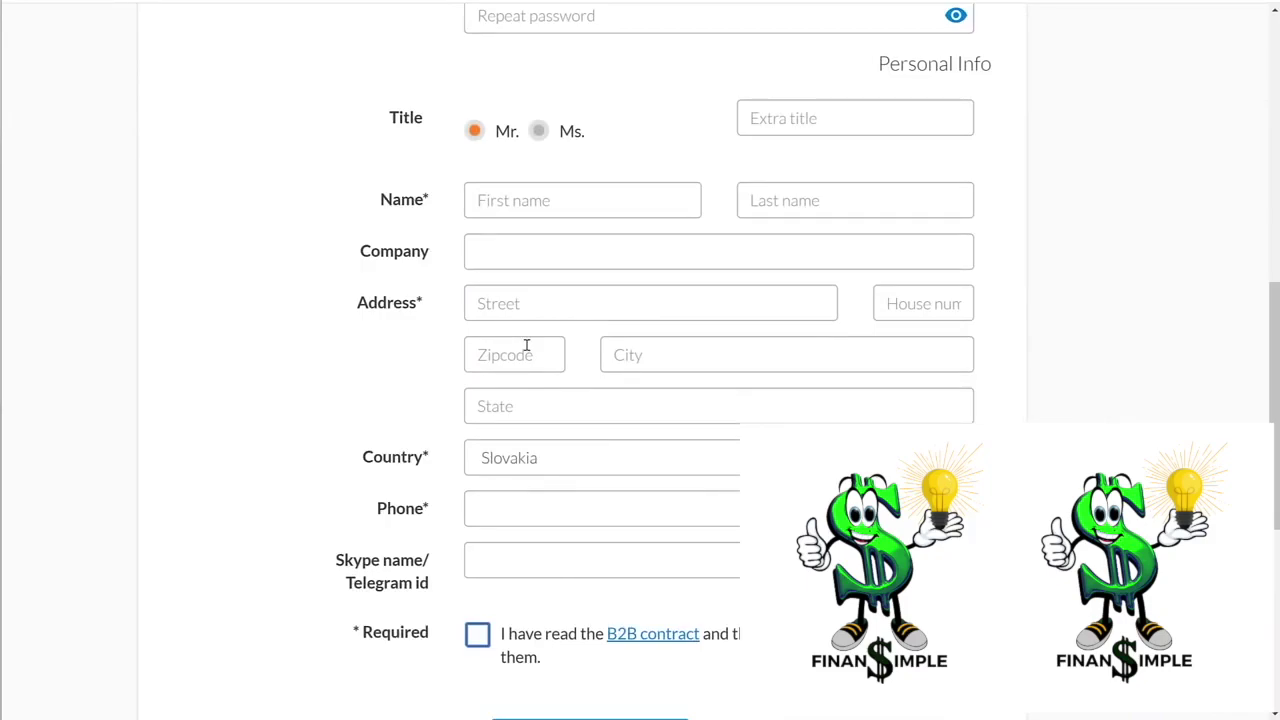
scroll(570, 288, down, 5)
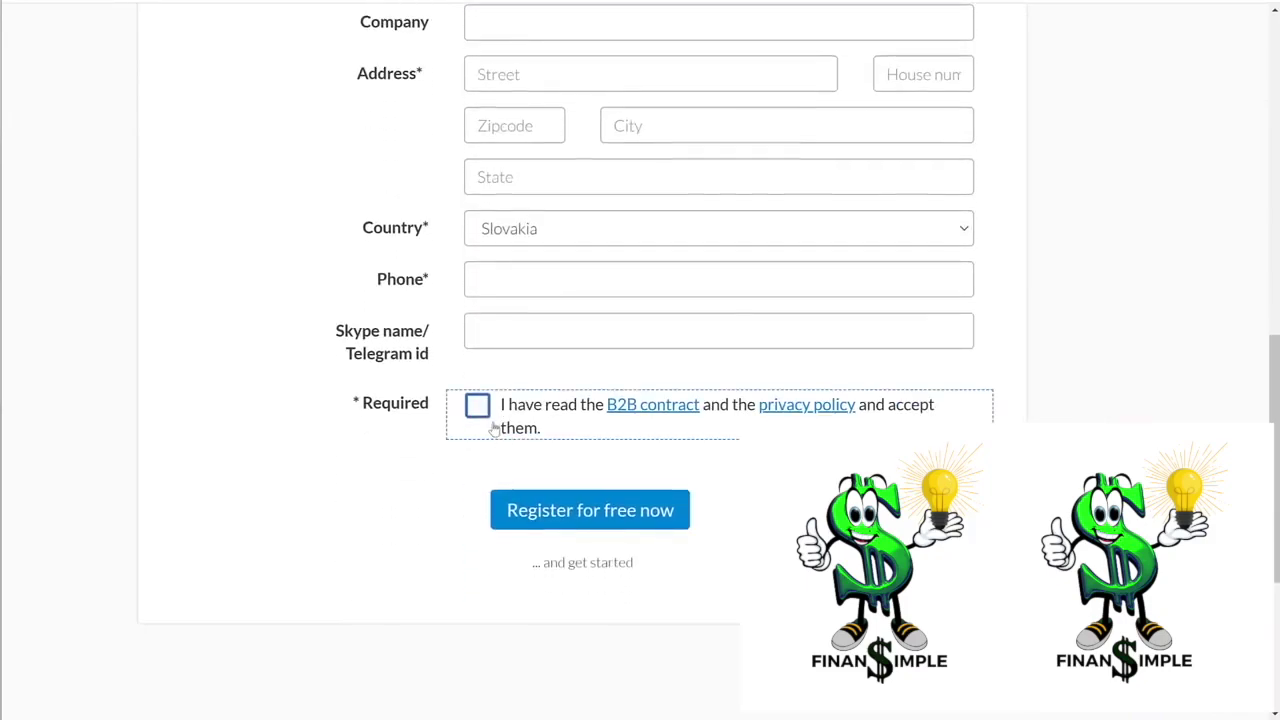
scroll(470, 418, up, 5)
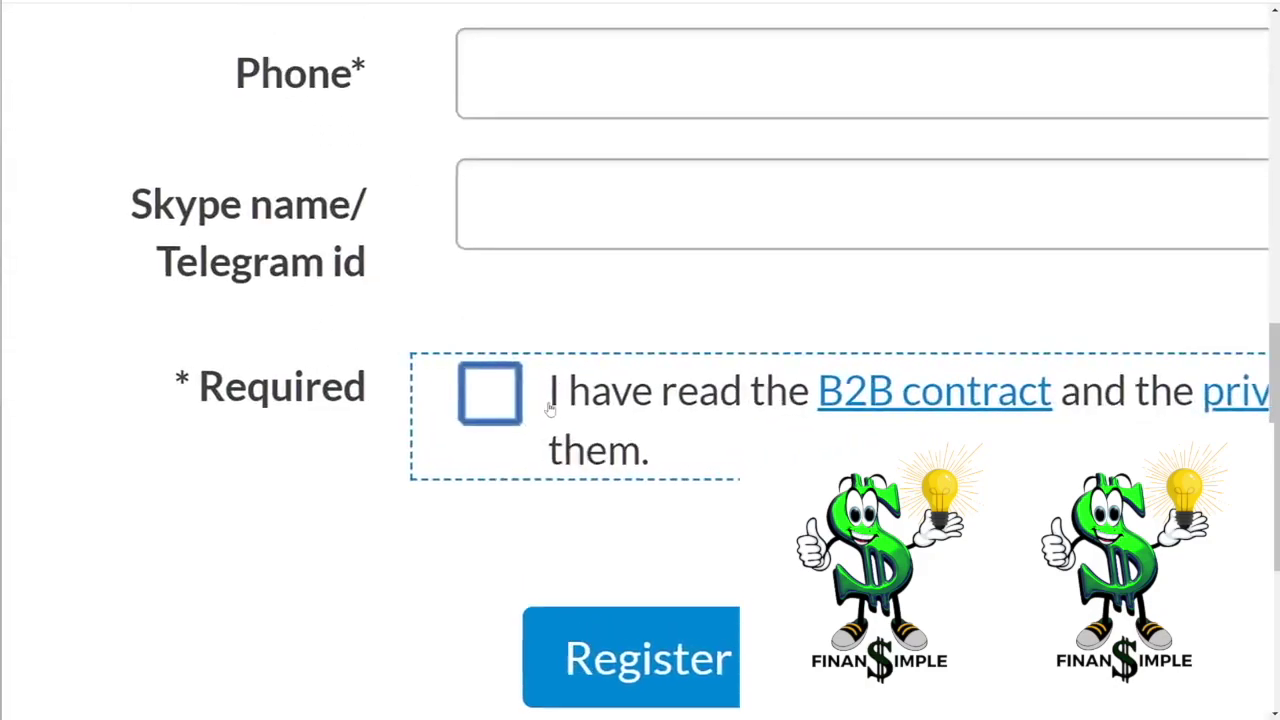
click(488, 397)
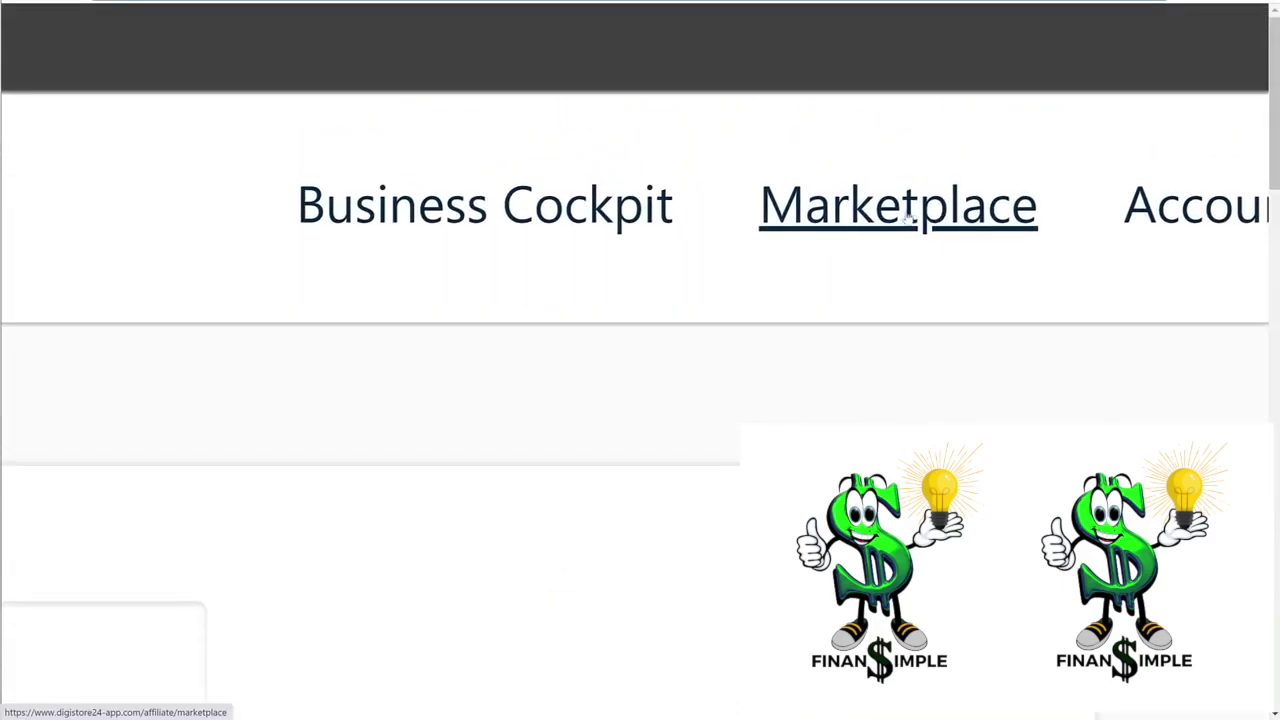
In the Digistore24 marketplace, go through the digital product categories and show the Internetmarketing & E-Business offers
scroll(914, 222, down, 5)
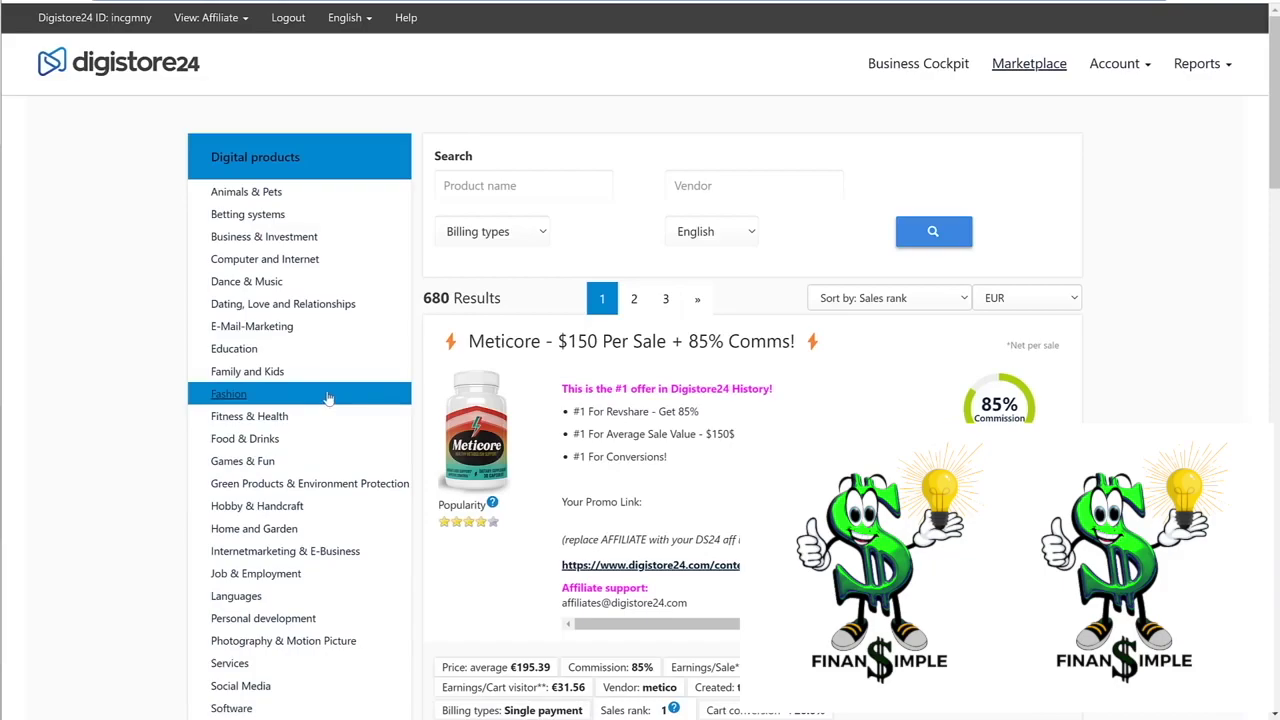
scroll(142, 362, down, 1)
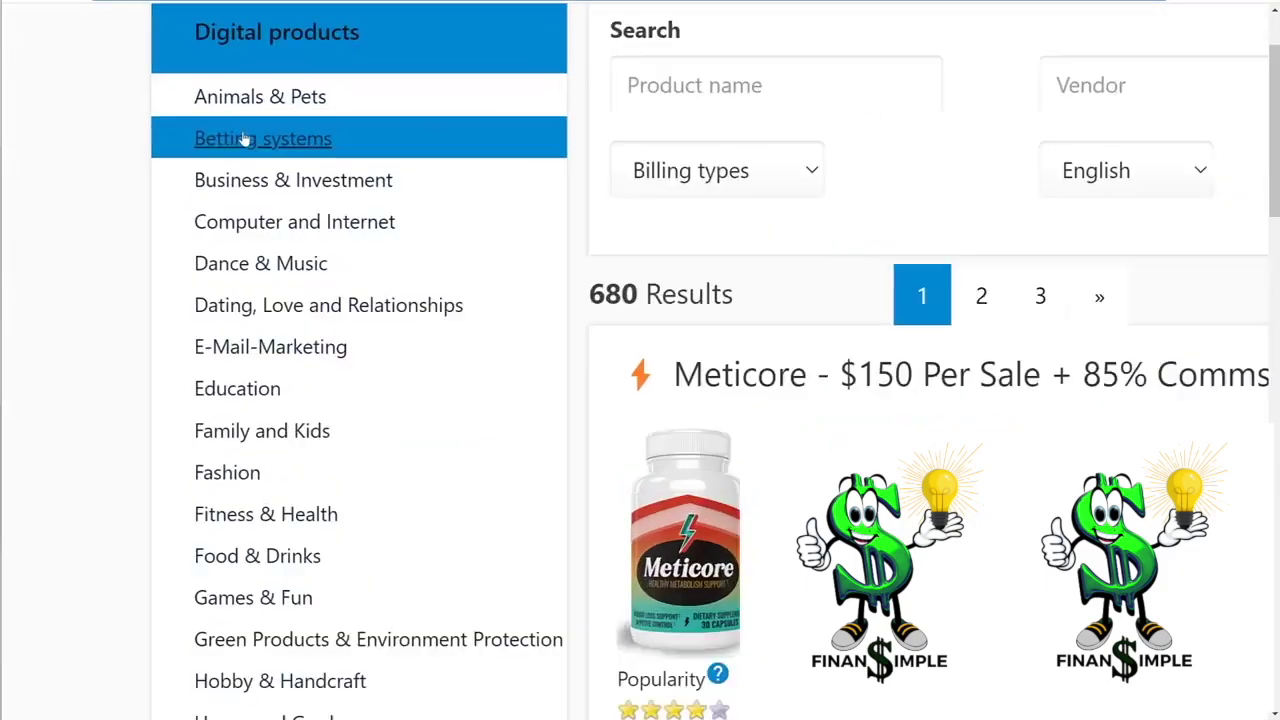
scroll(248, 134, up, 1)
scroll(258, 300, up, 1)
scroll(263, 289, down, 2)
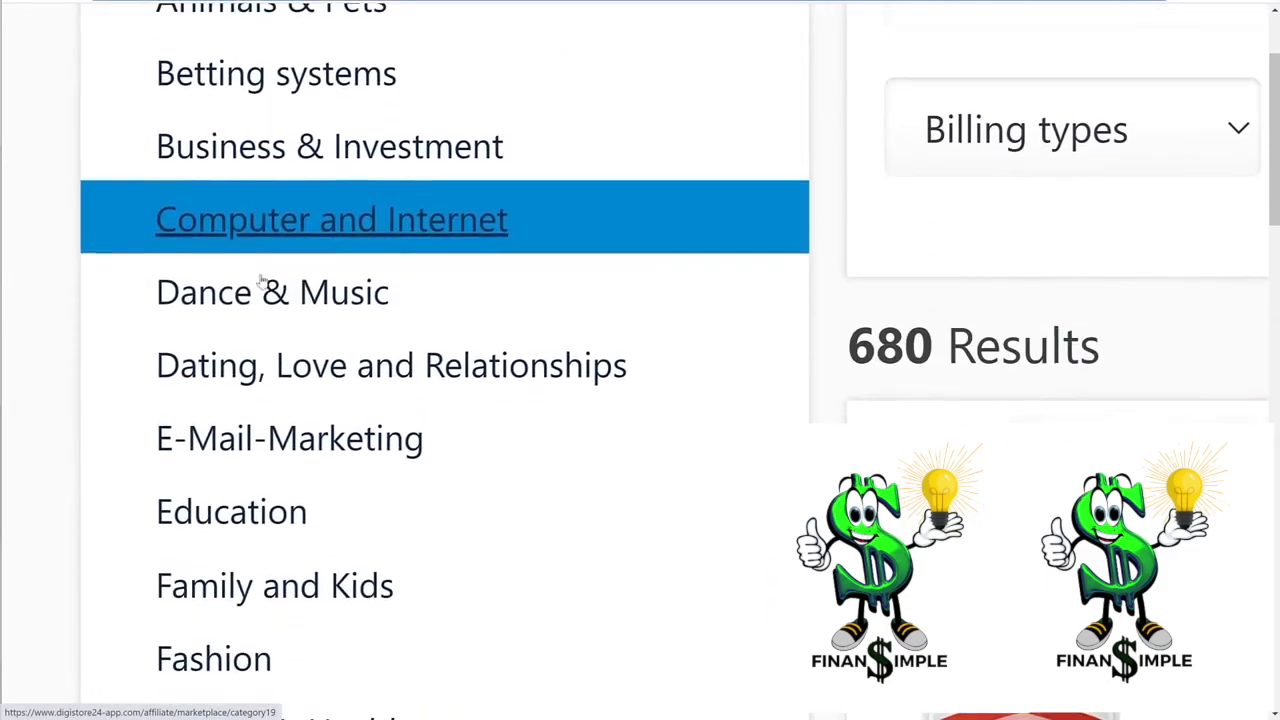
scroll(265, 290, down, 1)
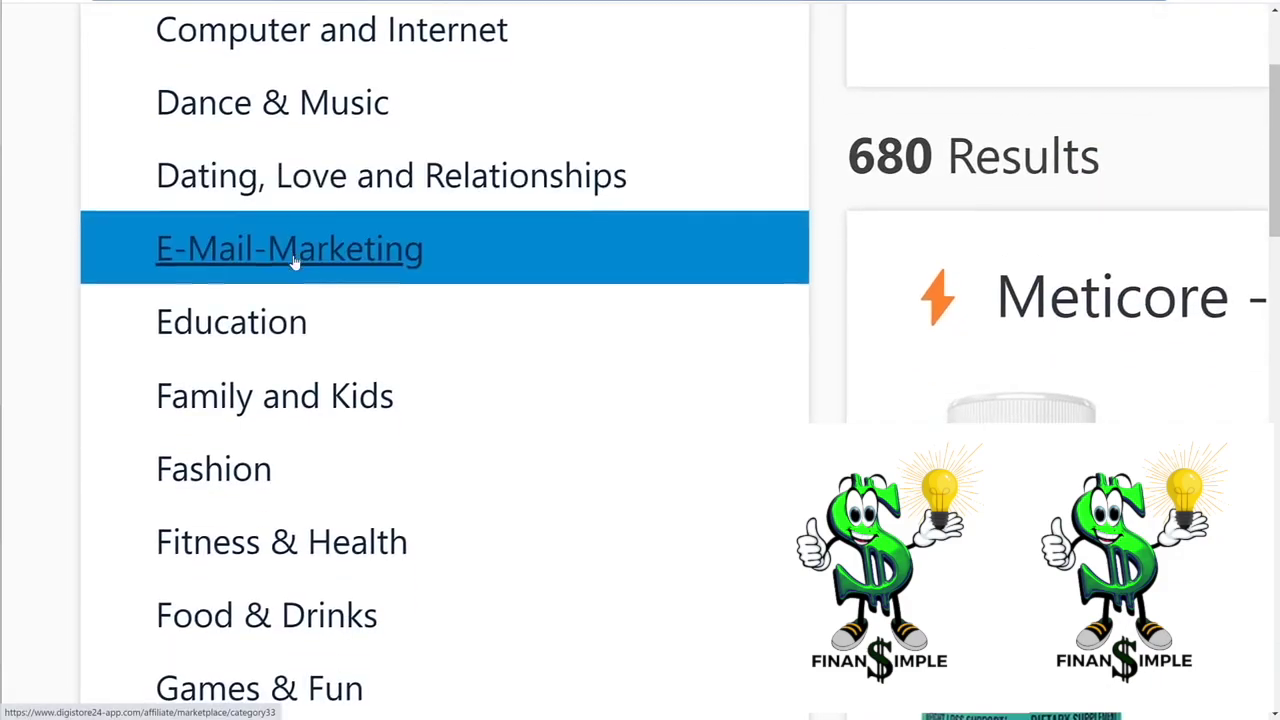
scroll(220, 255, down, 1)
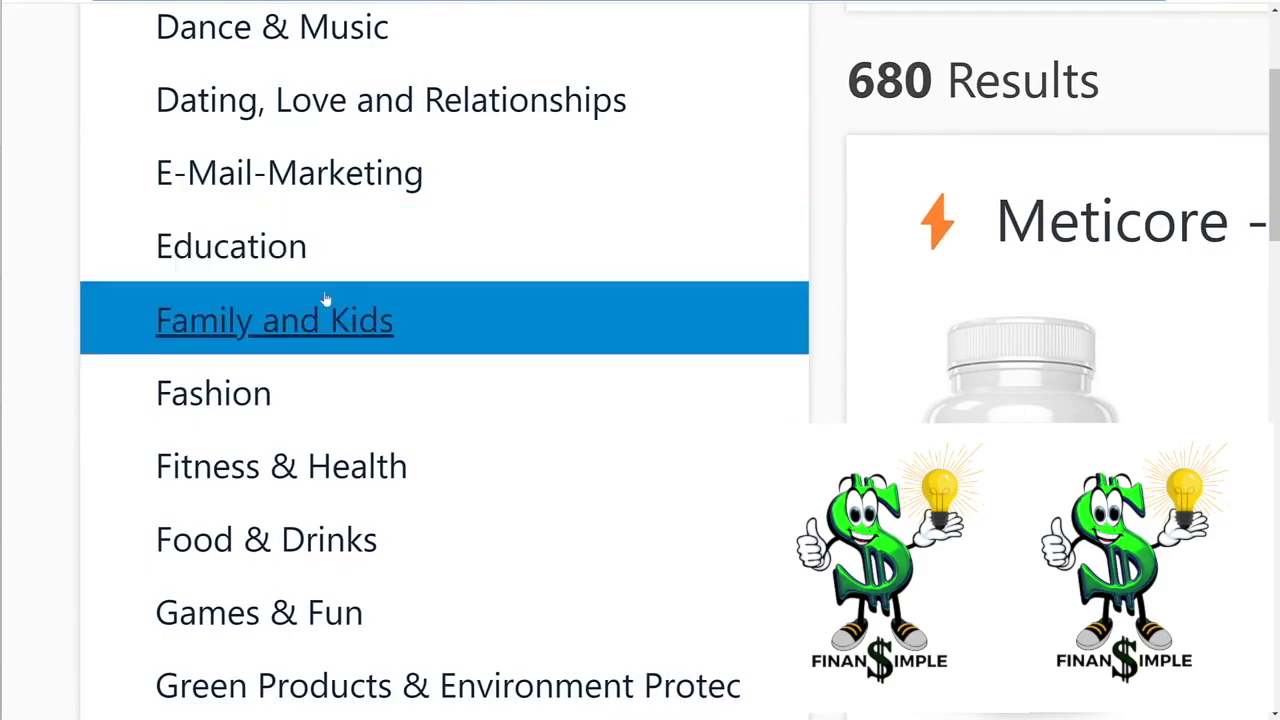
scroll(300, 378, down, 1)
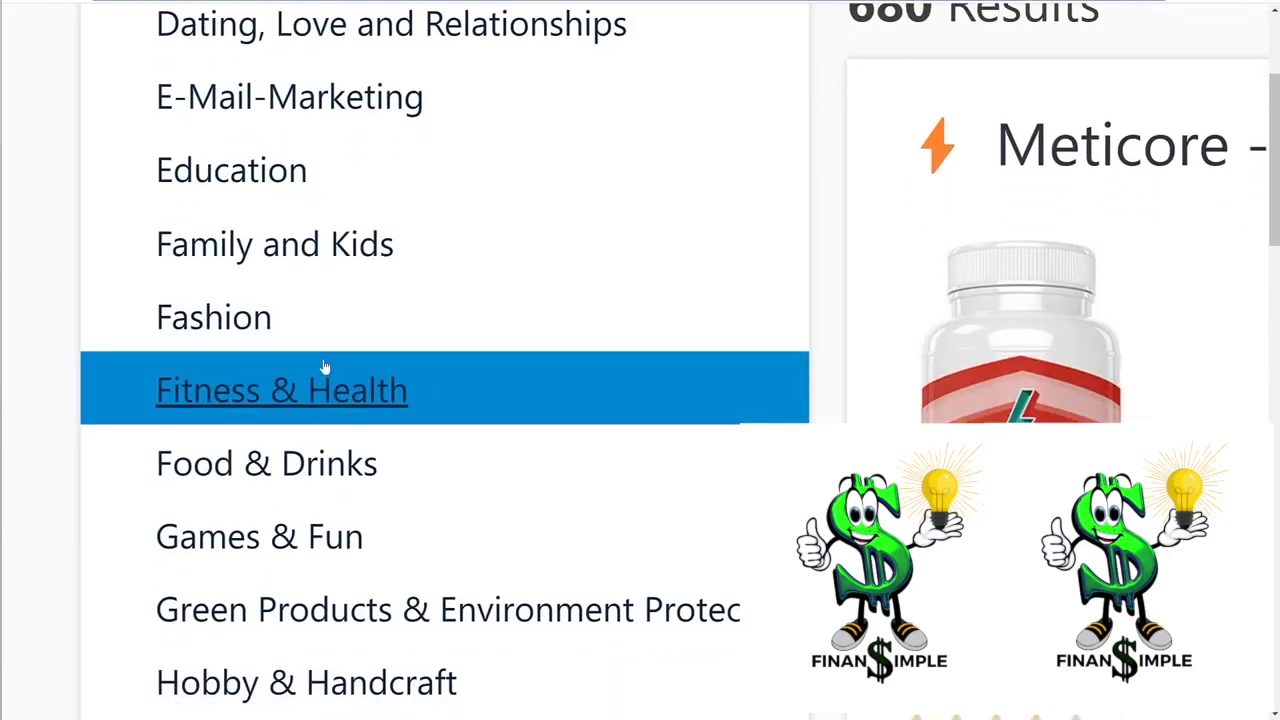
scroll(350, 440, down, 3)
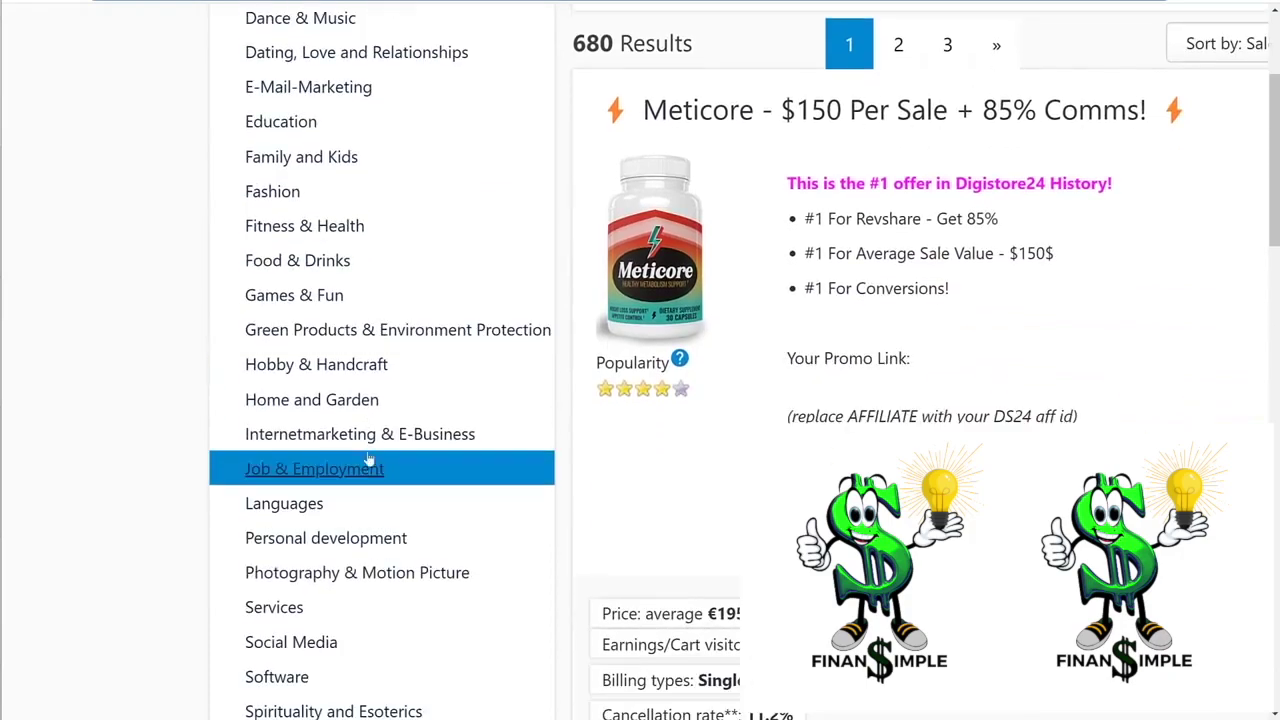
click(357, 434)
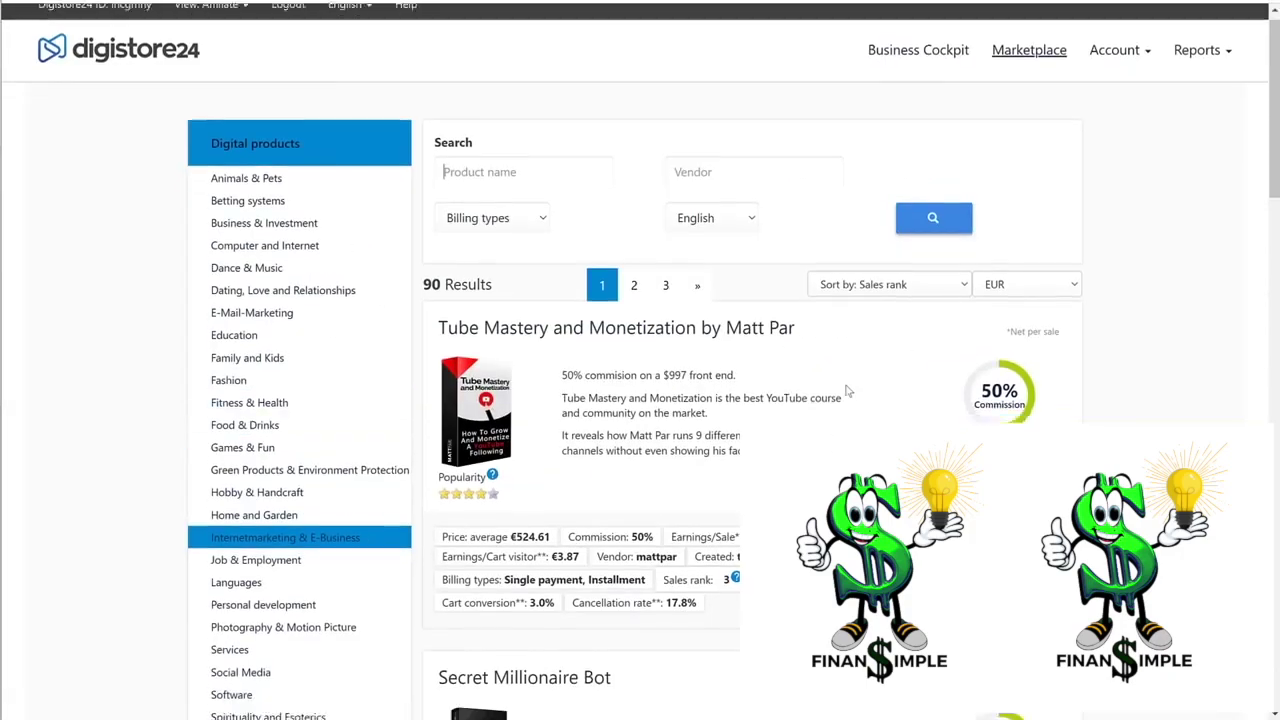
Examine the listed offers, including Secret Millionaire Bot and Million Dollar Replicator, for their descriptions, commissions and earnings per sale
scroll(846, 390, down, 1)
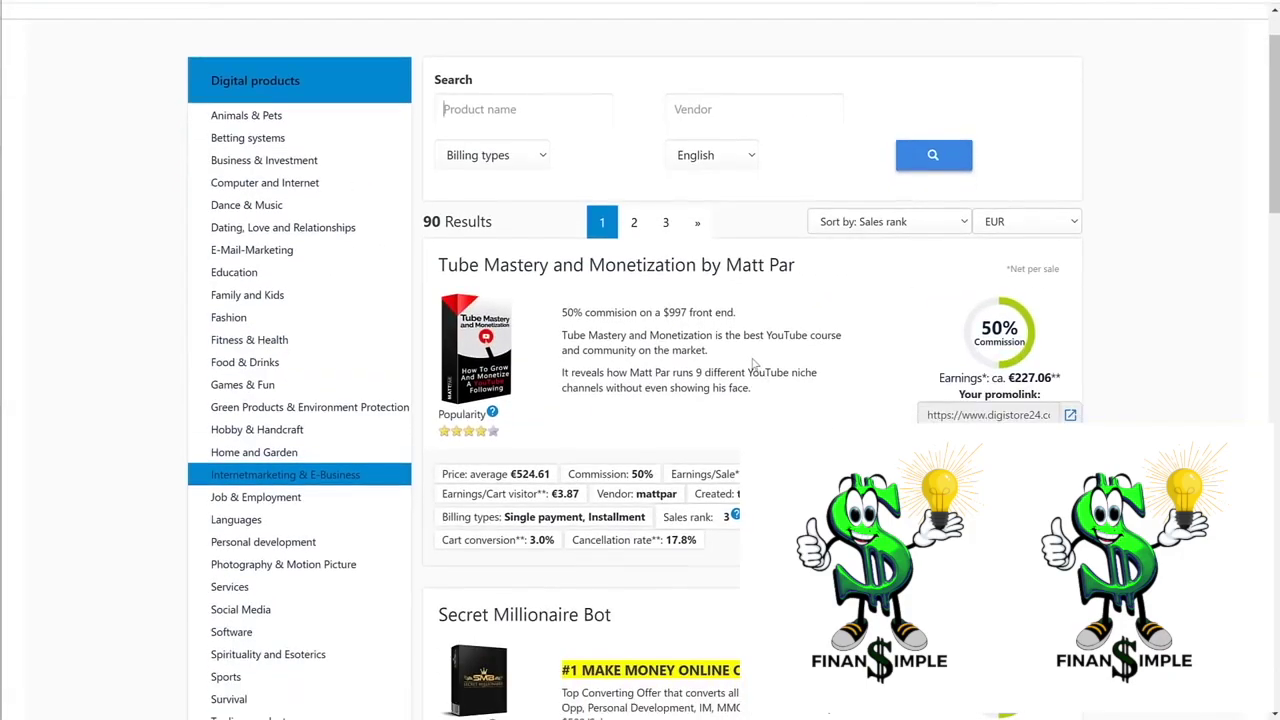
scroll(755, 365, down, 5)
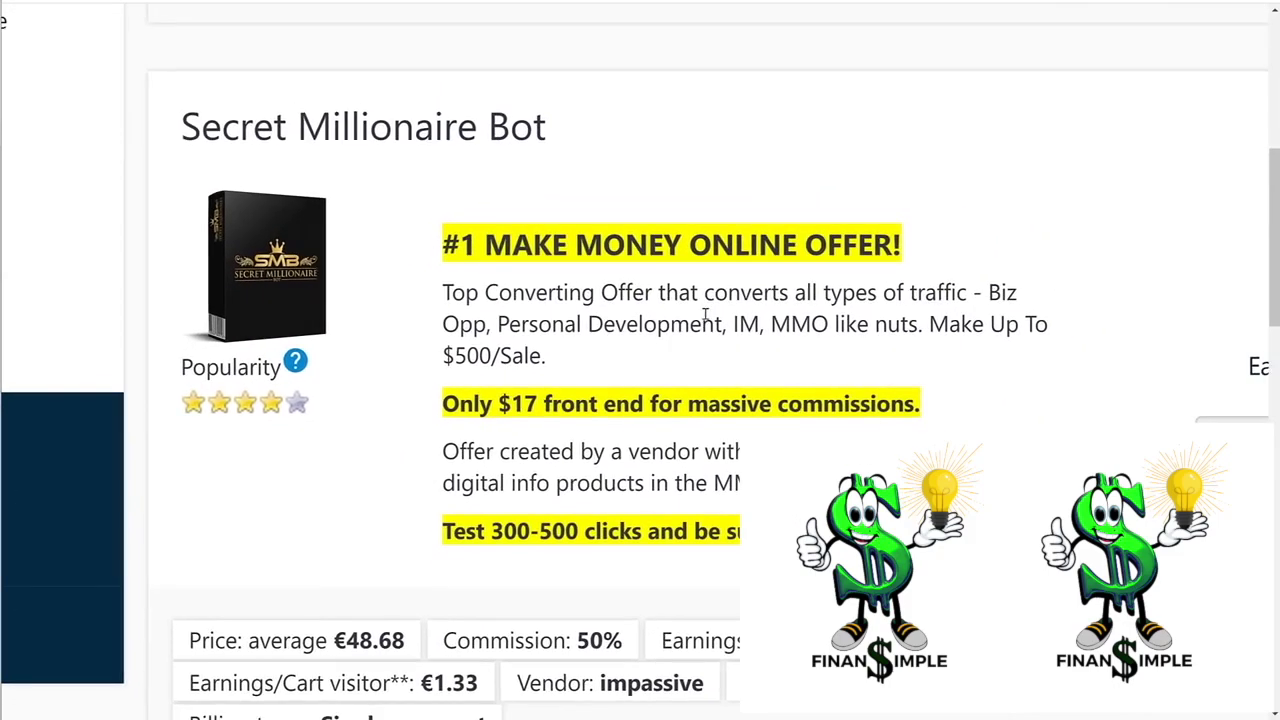
scroll(762, 322, down, 1)
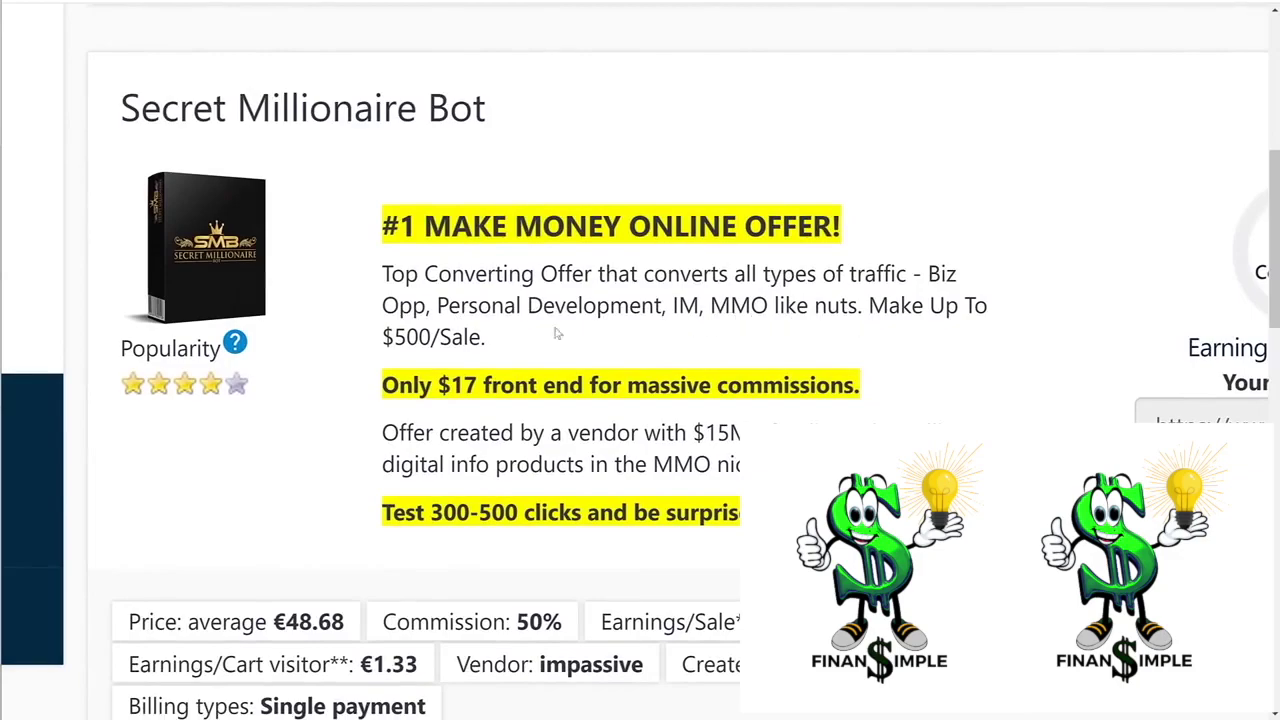
drag(385, 340, 492, 350)
click(519, 346)
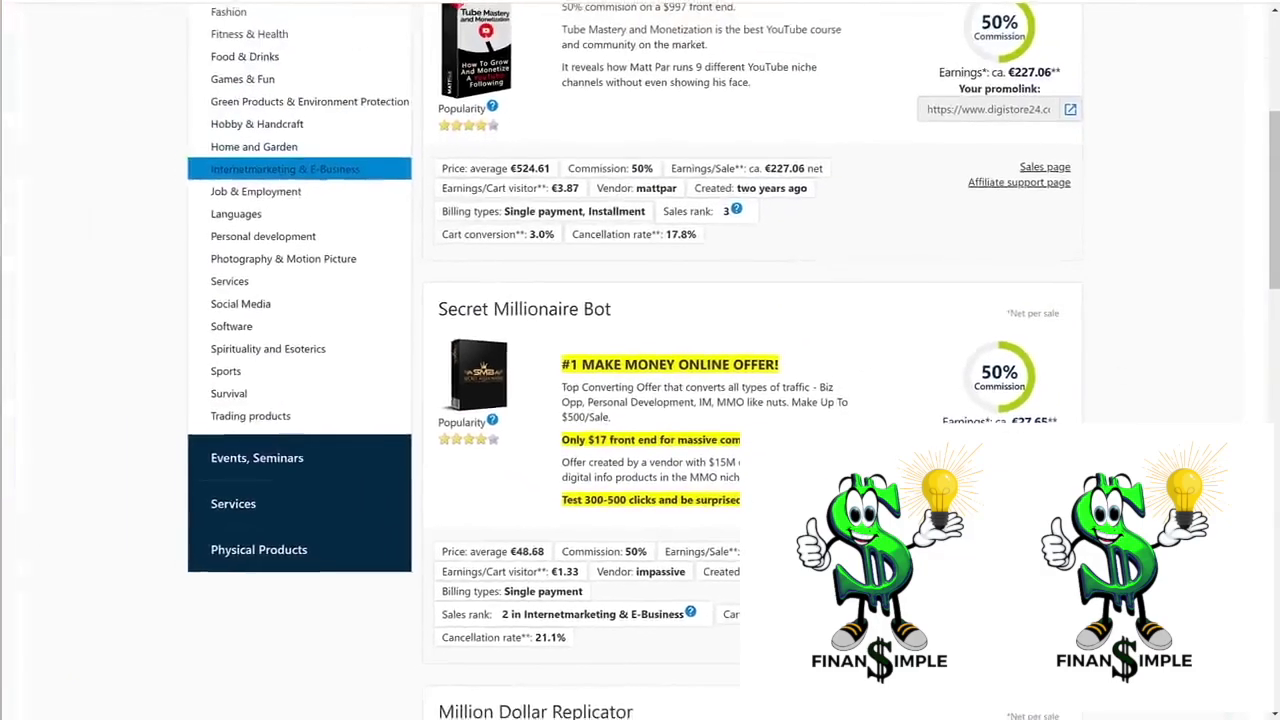
scroll(640, 360, down, 10)
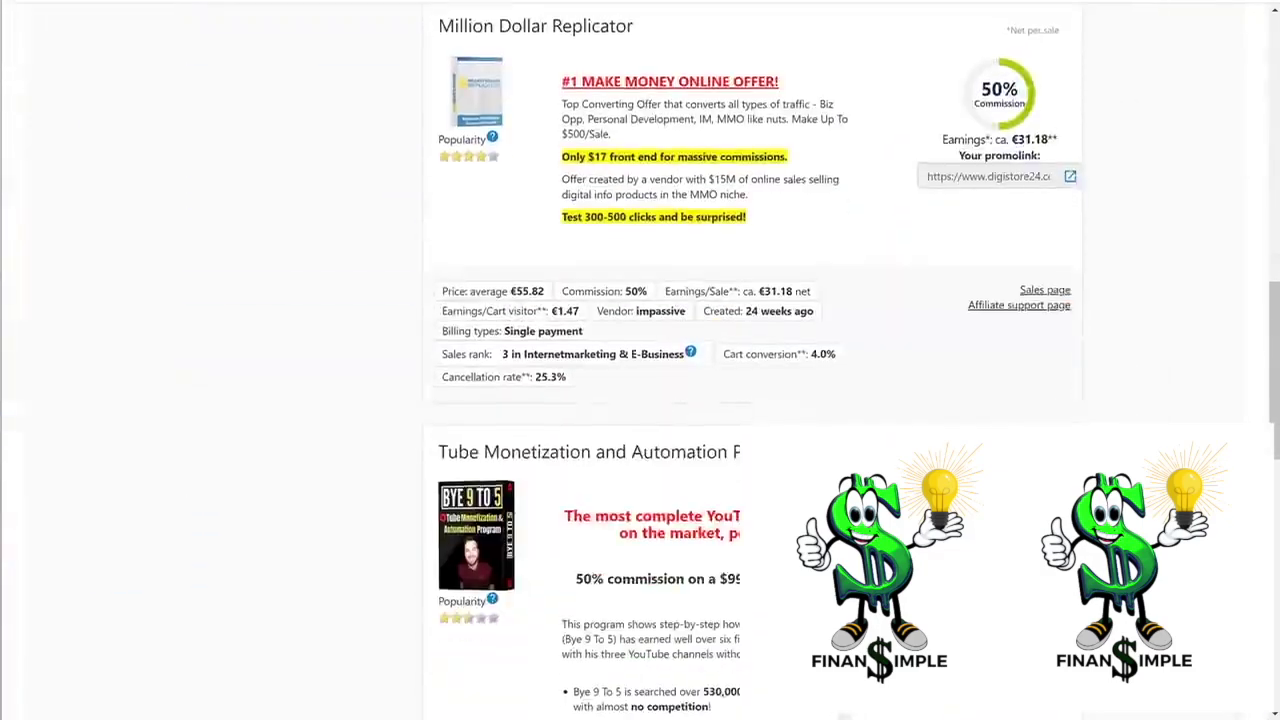
scroll(640, 360, up, 3)
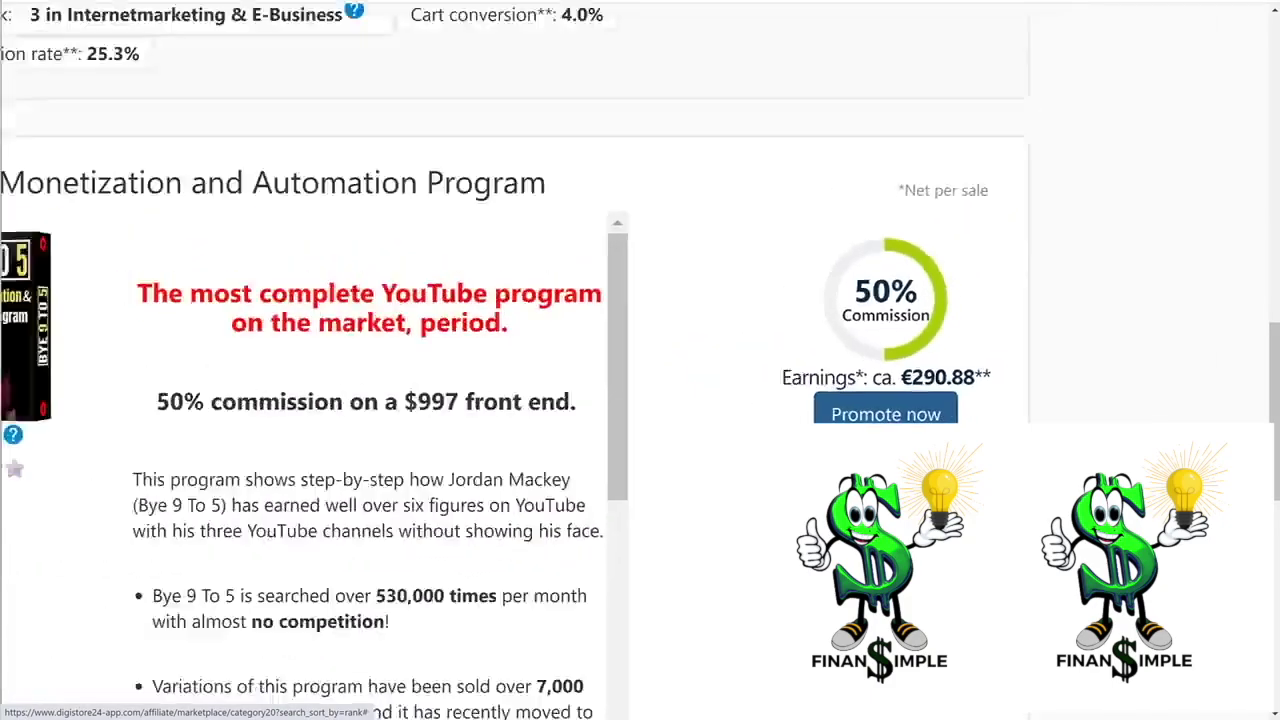
Copy the affiliate promolink of the Secret Millionaire Bot offer
scroll(1070, 340, up, 7)
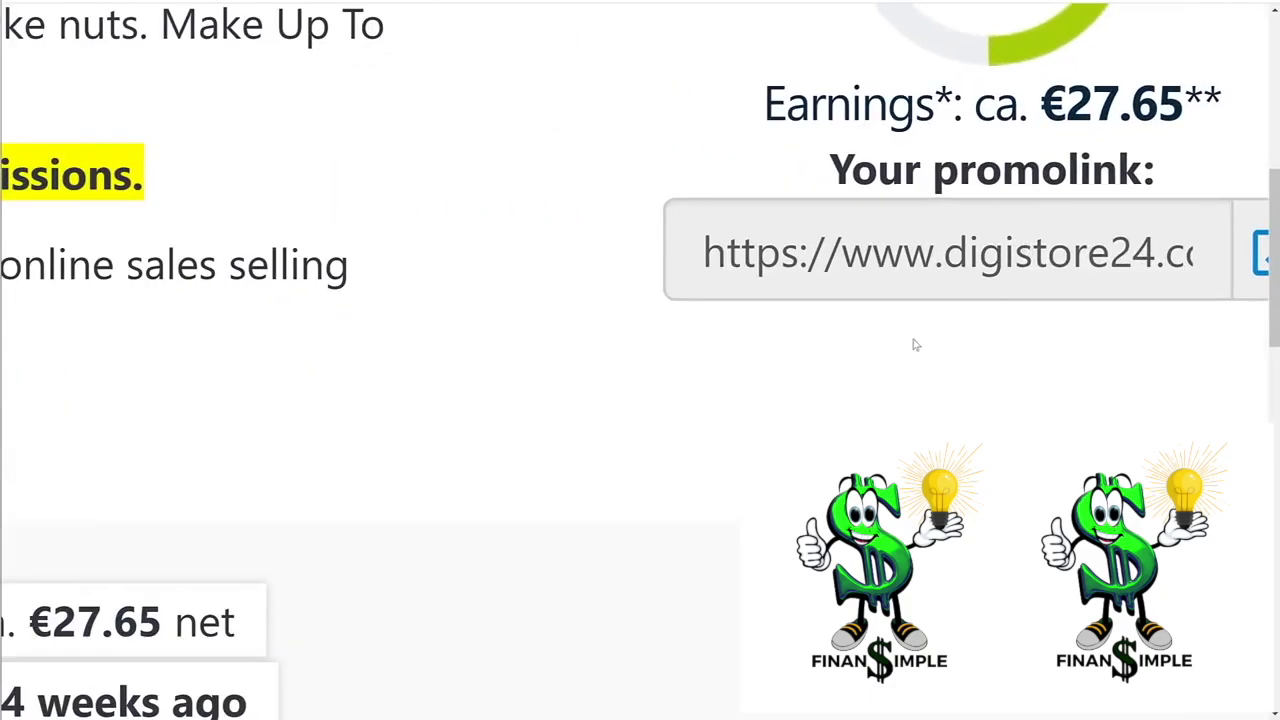
click(953, 255)
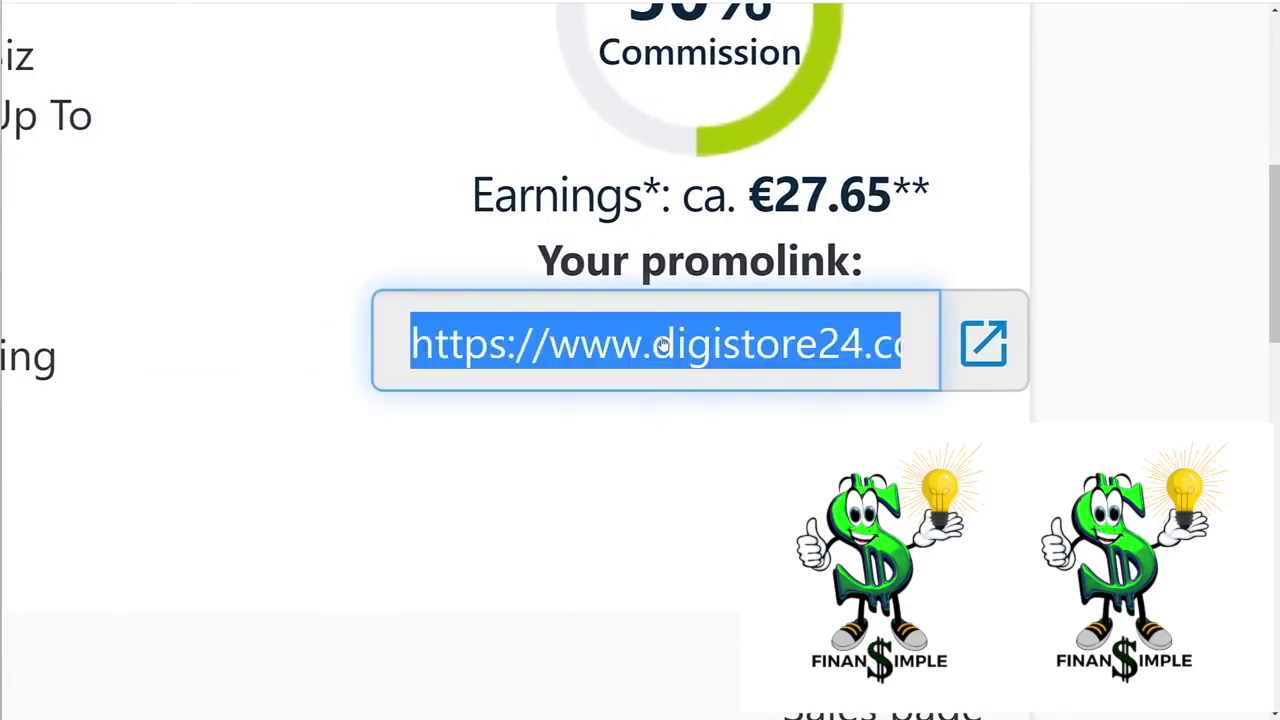
right_click(662, 344)
click(689, 355)
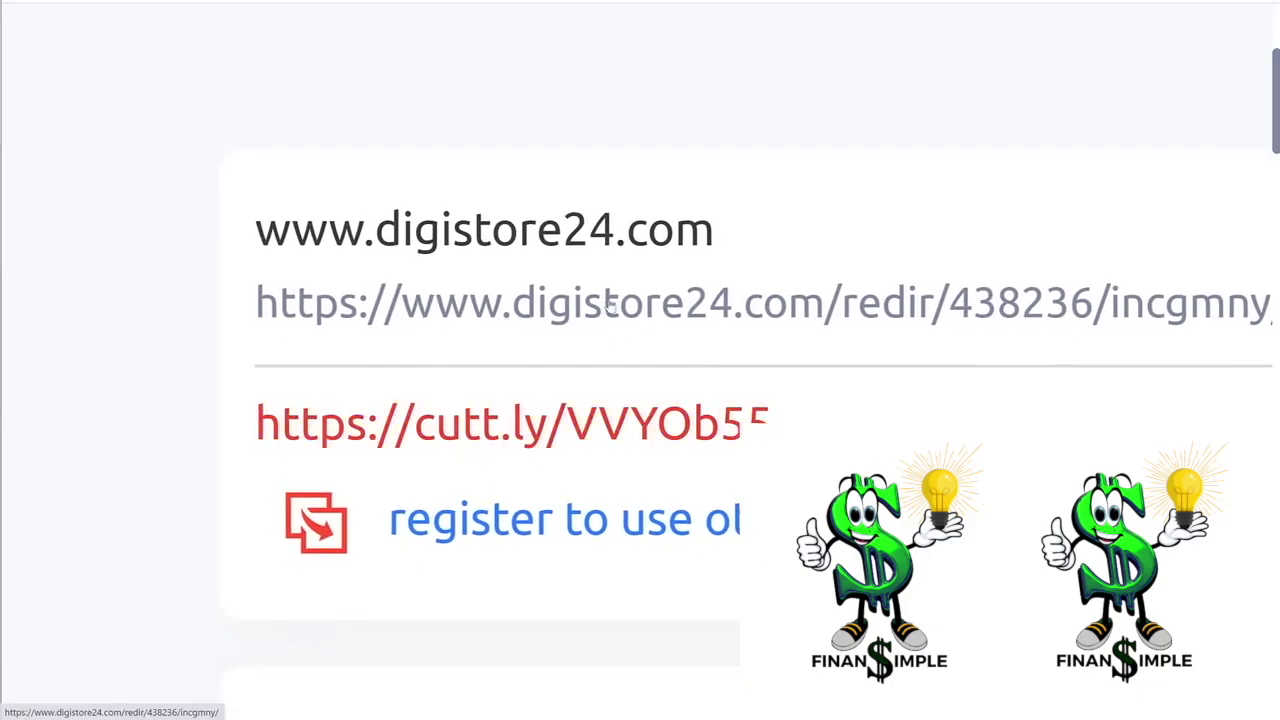
scroll(544, 446, left, 1)
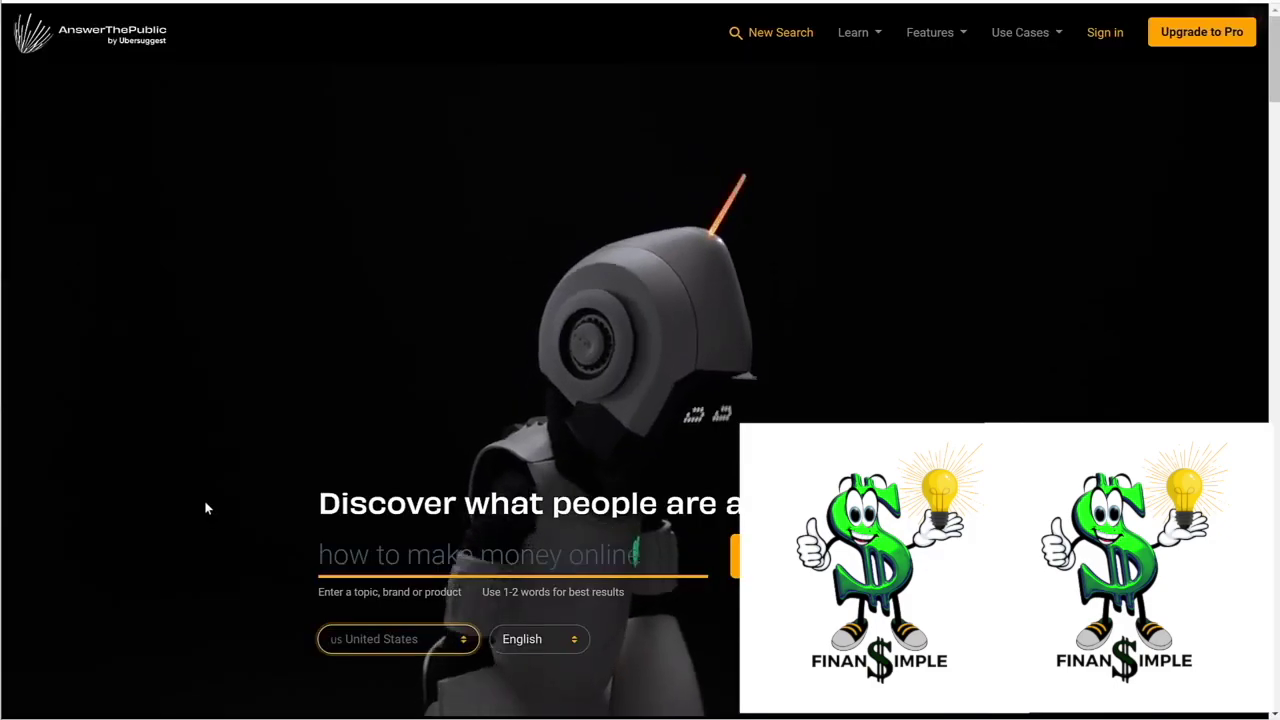
Switch to AnswerThePublic and examine the question visualisation for the topic "how to make money online"
click(62, 40)
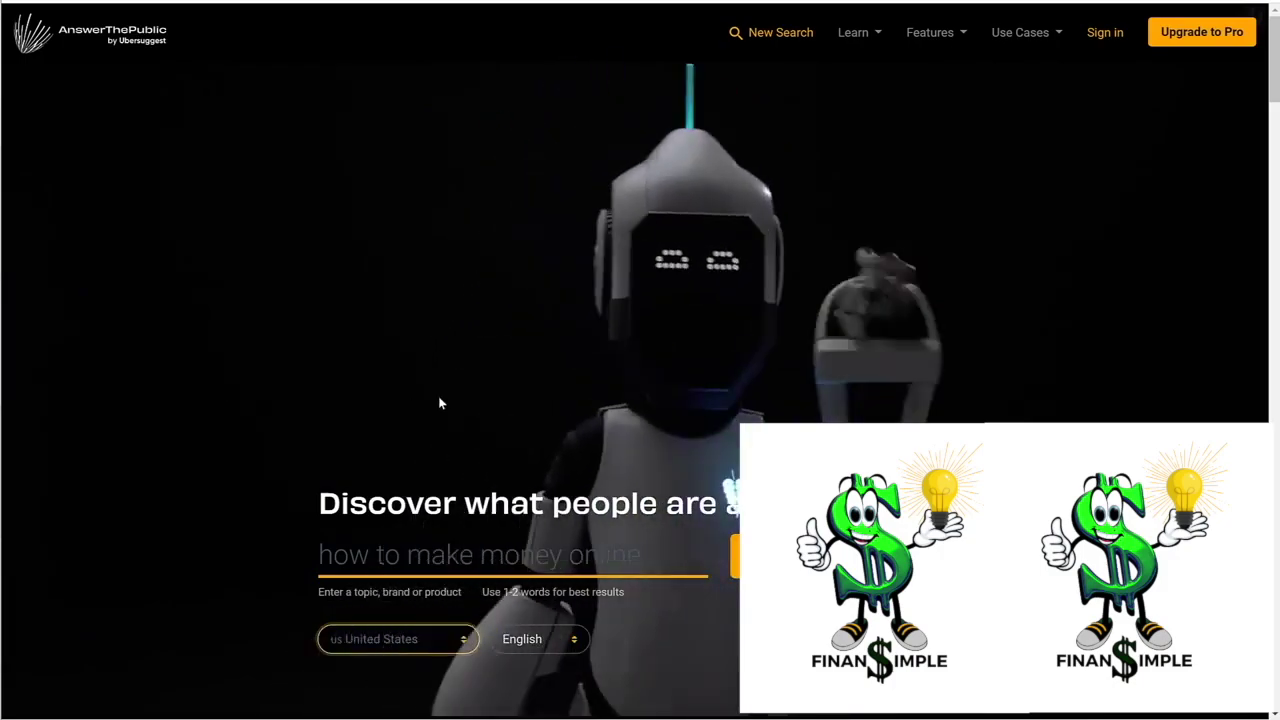
scroll(466, 393, down, 3)
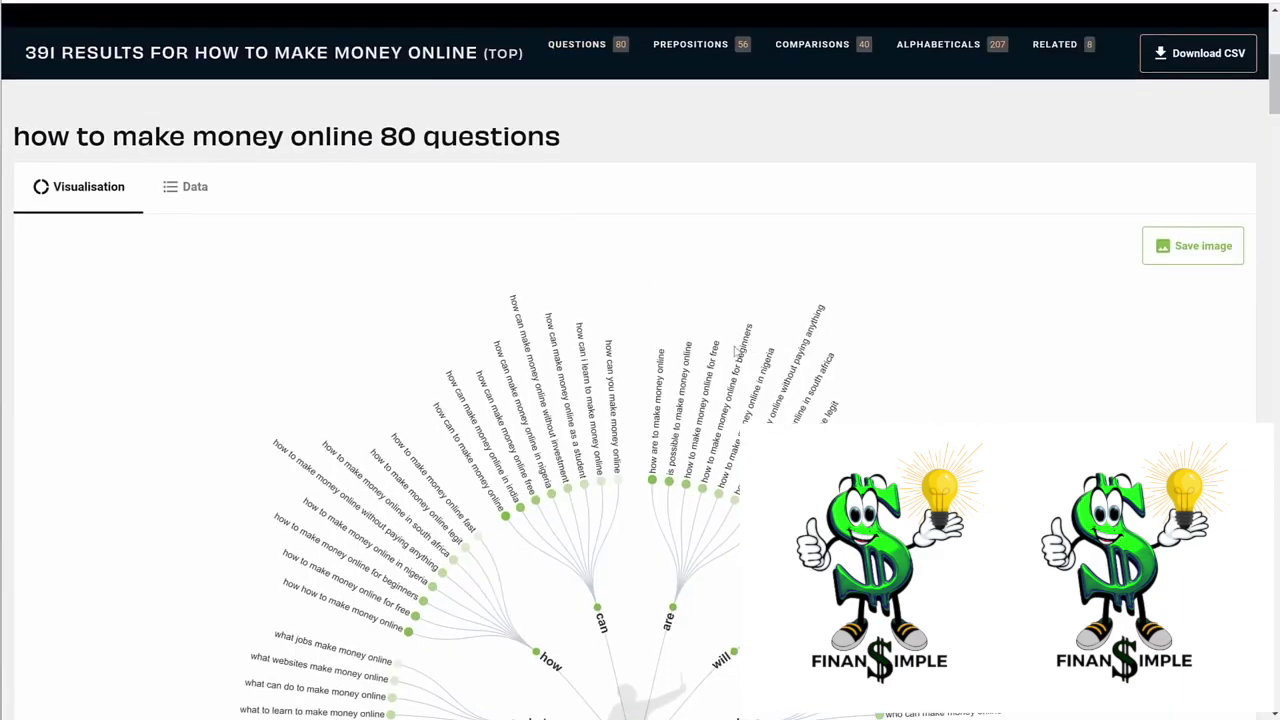
scroll(645, 340, down, 2)
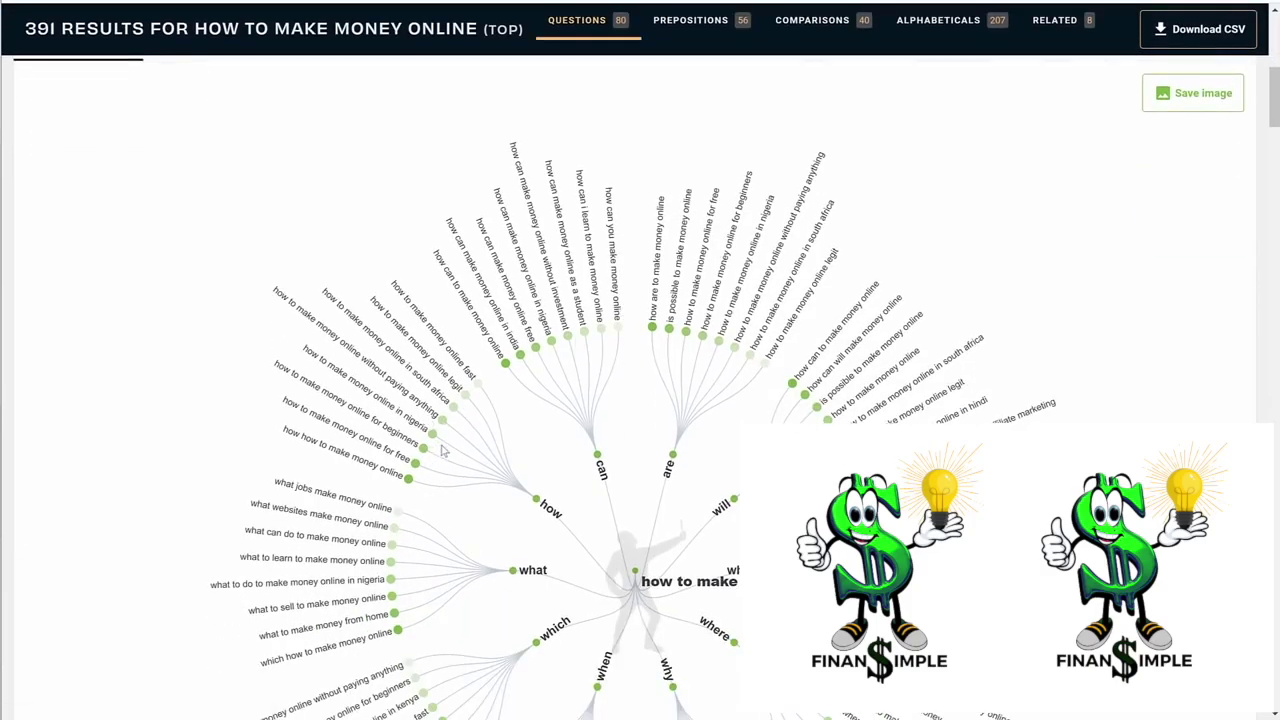
scroll(443, 451, up, 5)
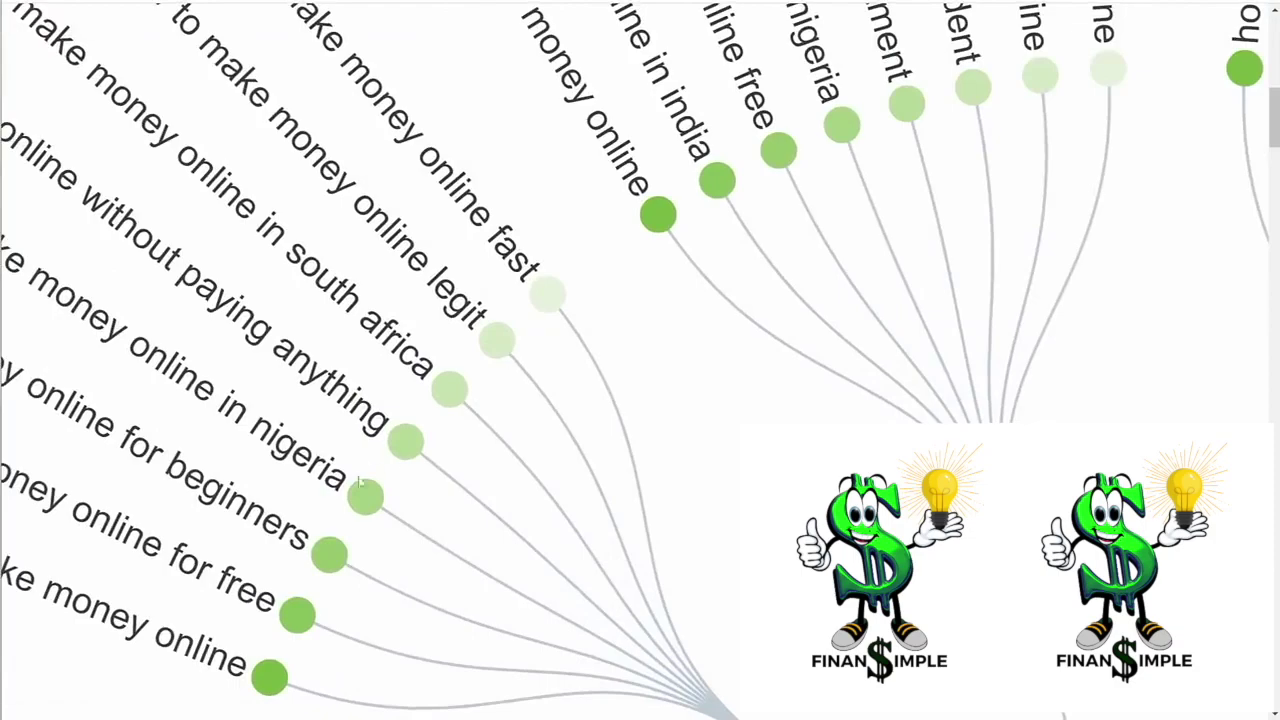
scroll(372, 467, down, 2)
scroll(378, 562, up, 1)
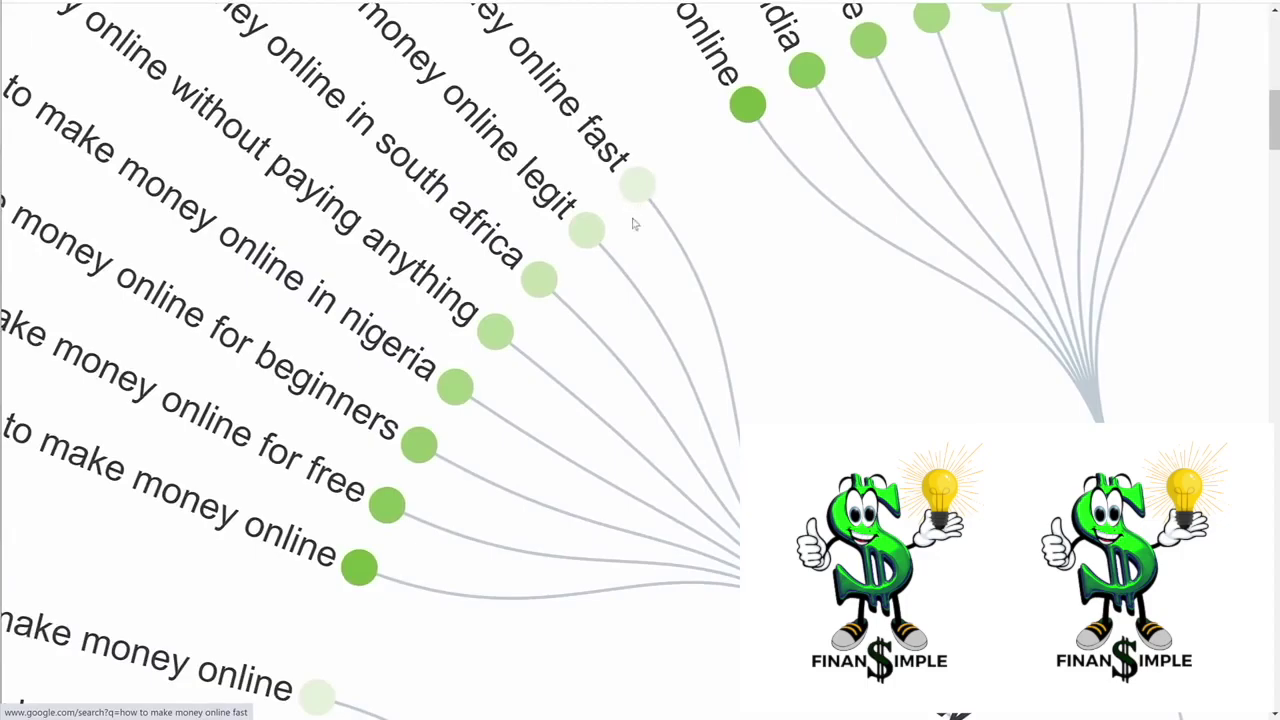
scroll(655, 395, down, 5)
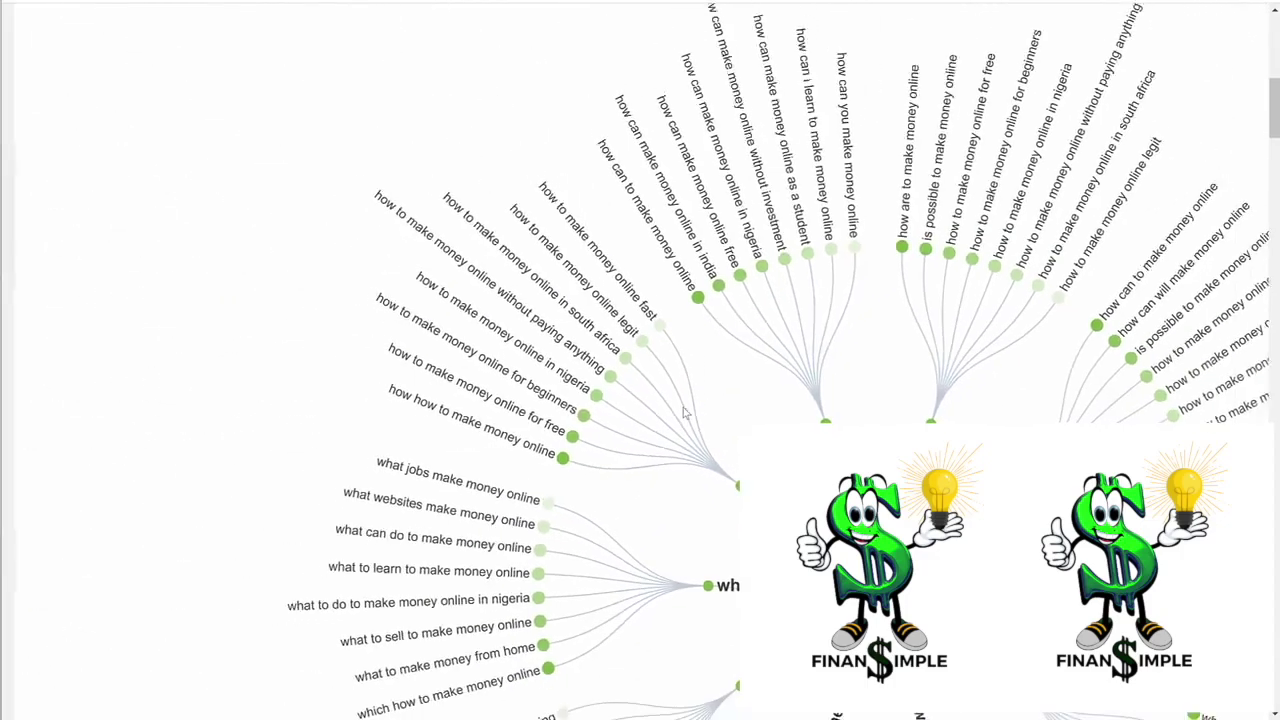
scroll(687, 410, down, 2)
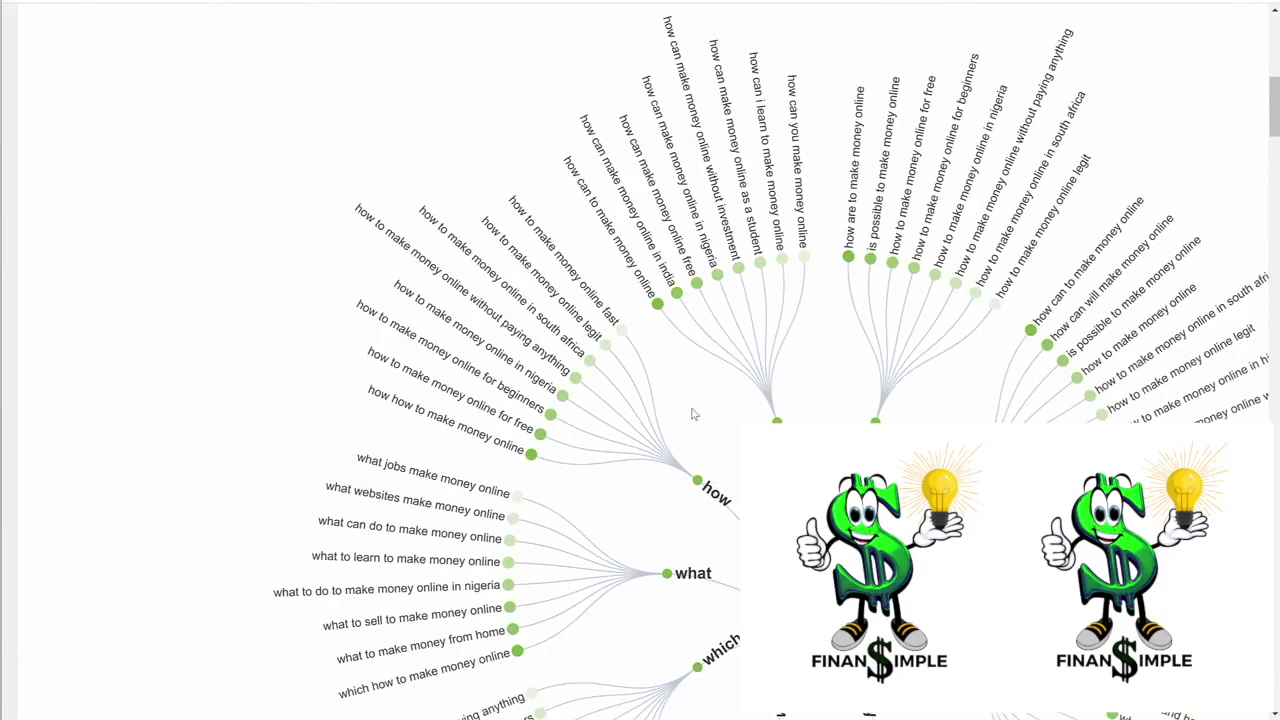
scroll(708, 451, down, 2)
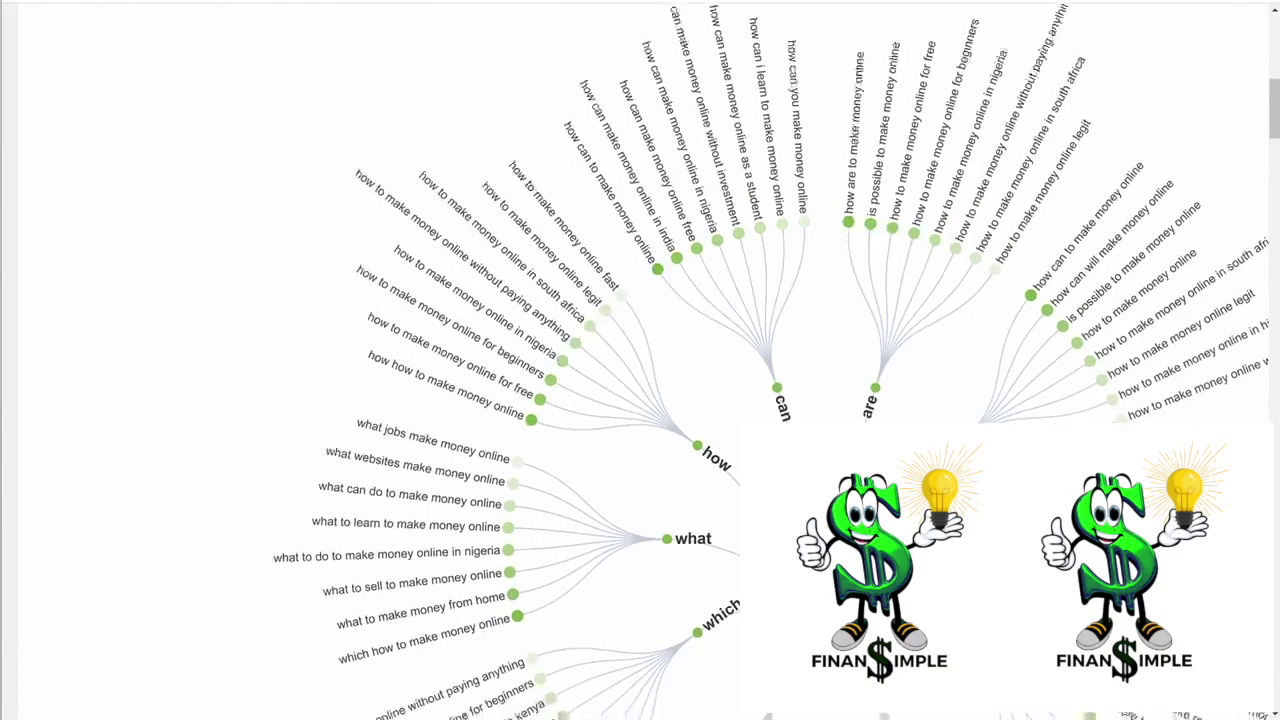
scroll(708, 451, right, 2)
scroll(640, 360, down, 1)
scroll(640, 360, right, 1)
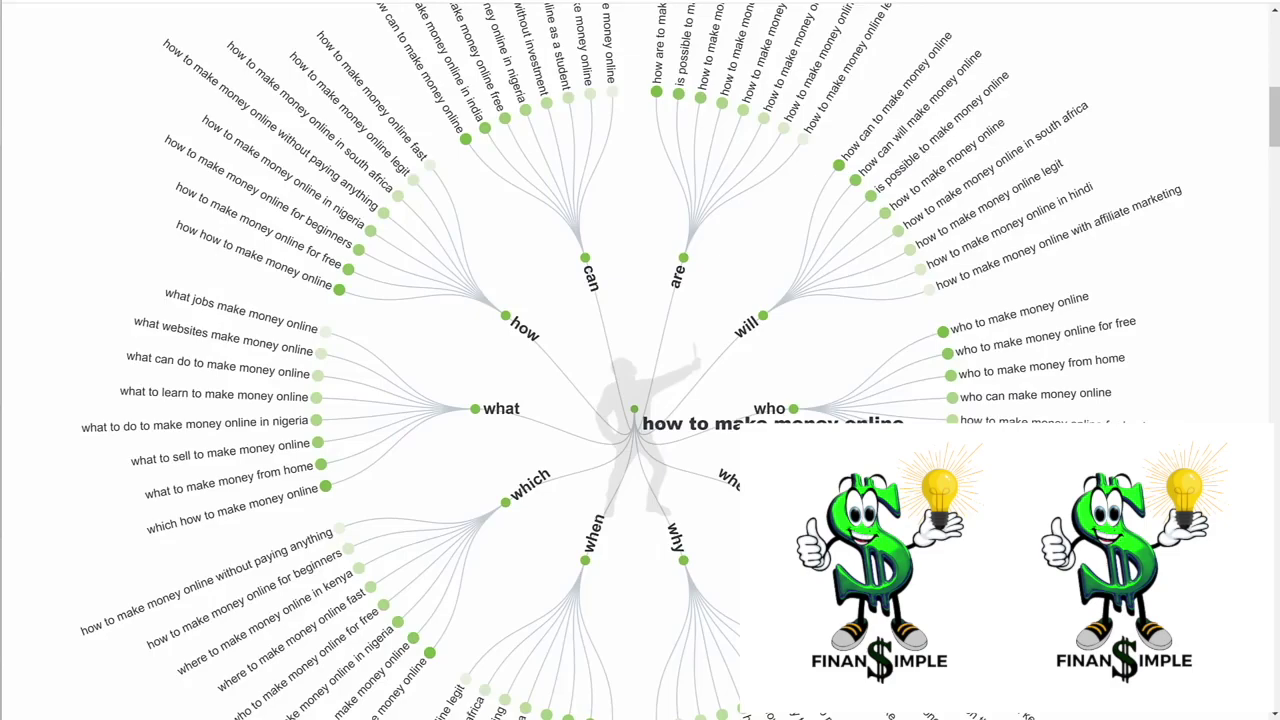
Examine the "how" branch of the question visualisation for article topics about making money online
scroll(577, 343, left, 3)
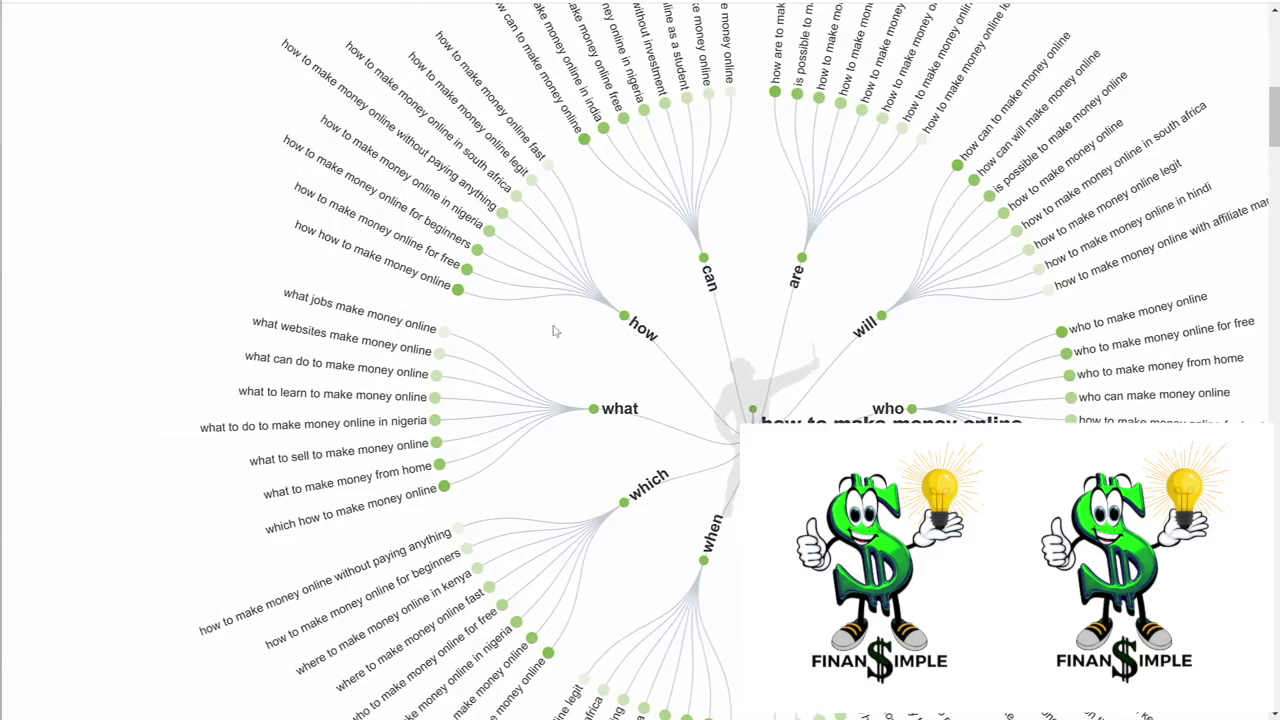
scroll(537, 305, up, 3)
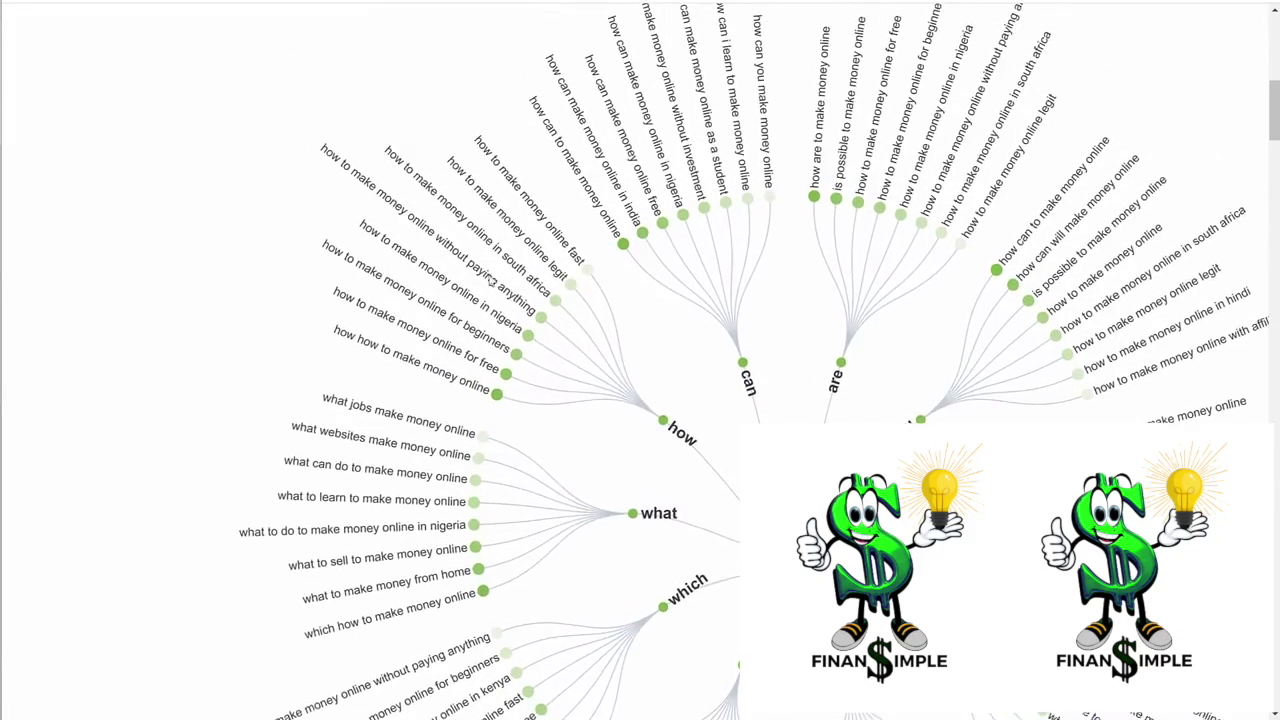
scroll(435, 275, up, 5)
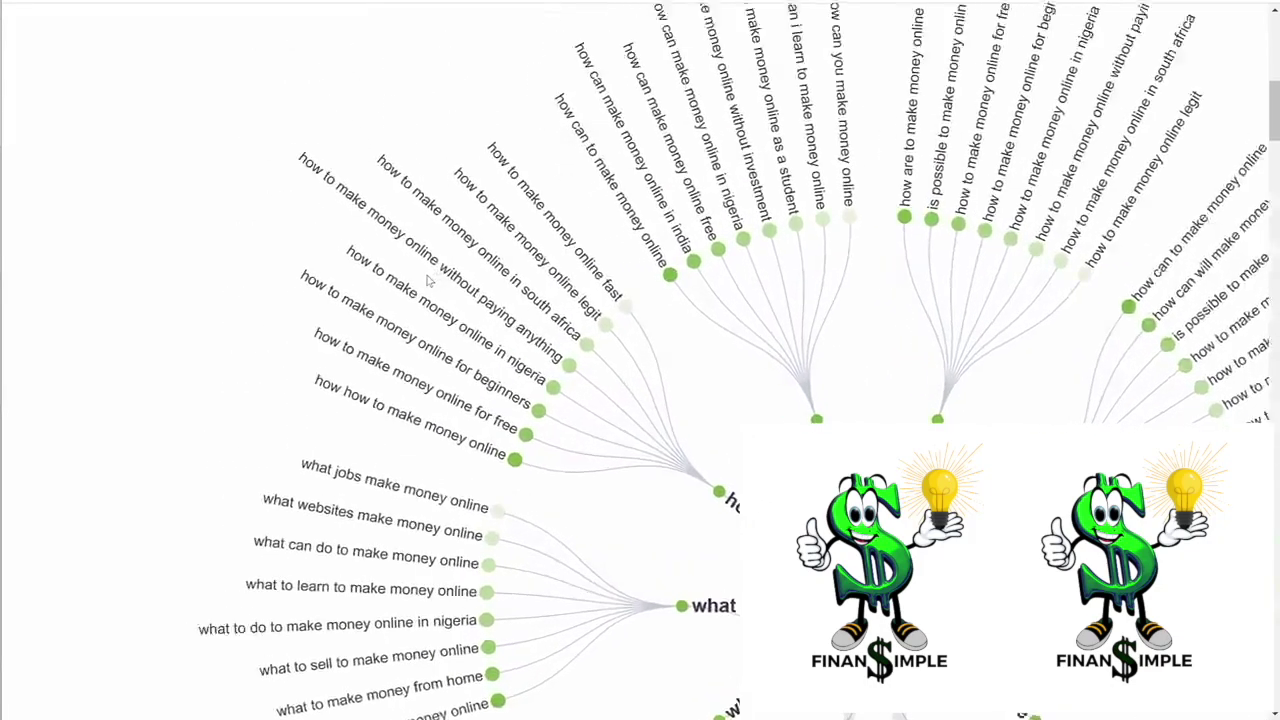
scroll(500, 270, up, 1)
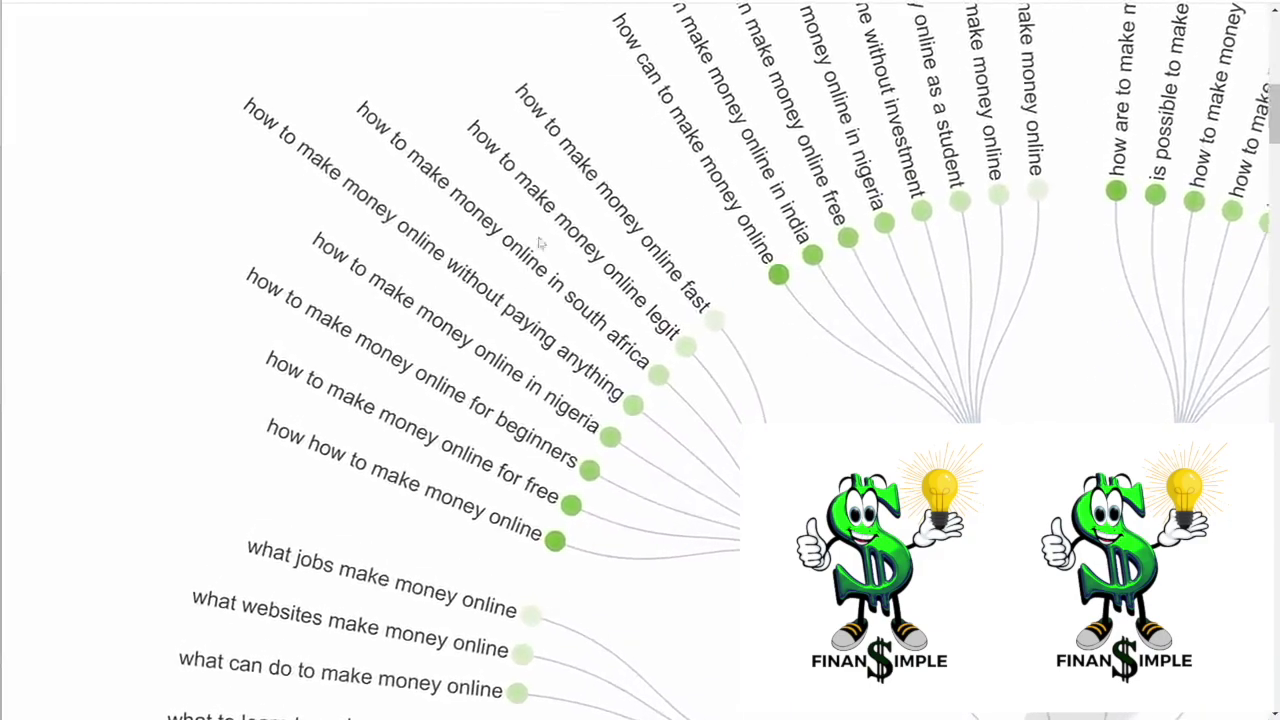
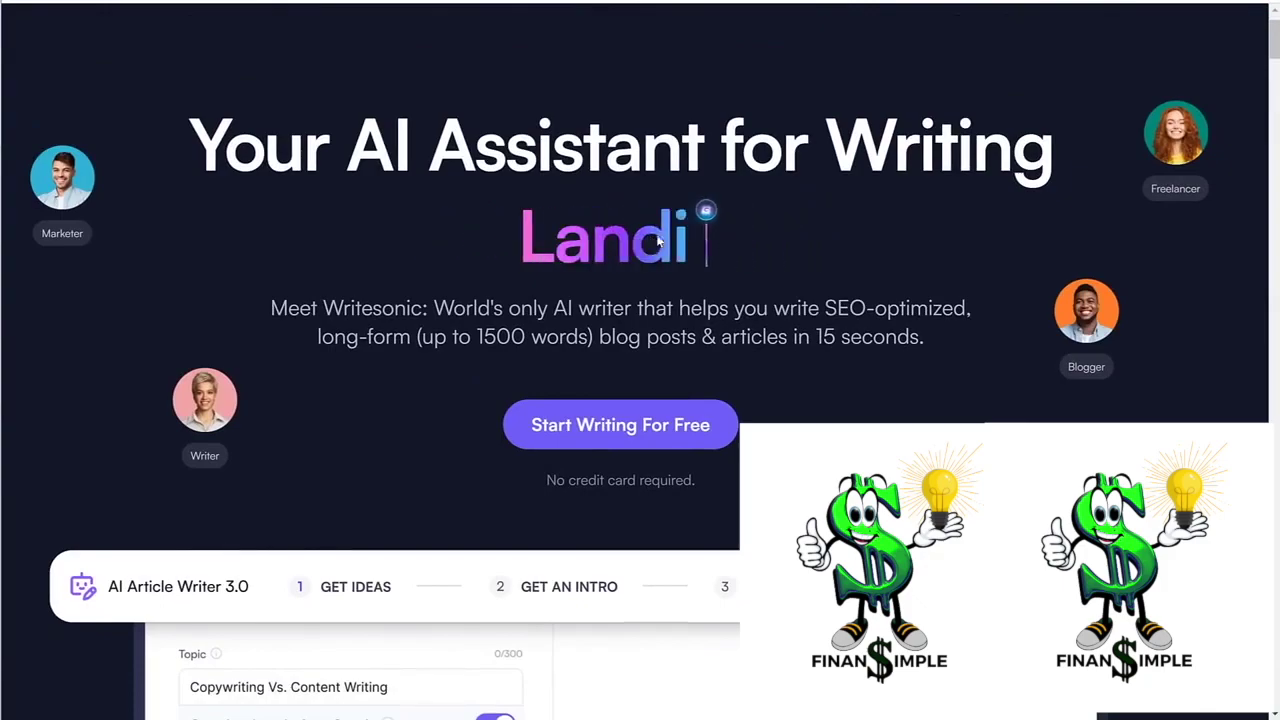
Switch to Writesonic and examine the Free Trial plan's monthly price and word allowance in its pricing
scroll(658, 240, up, 1)
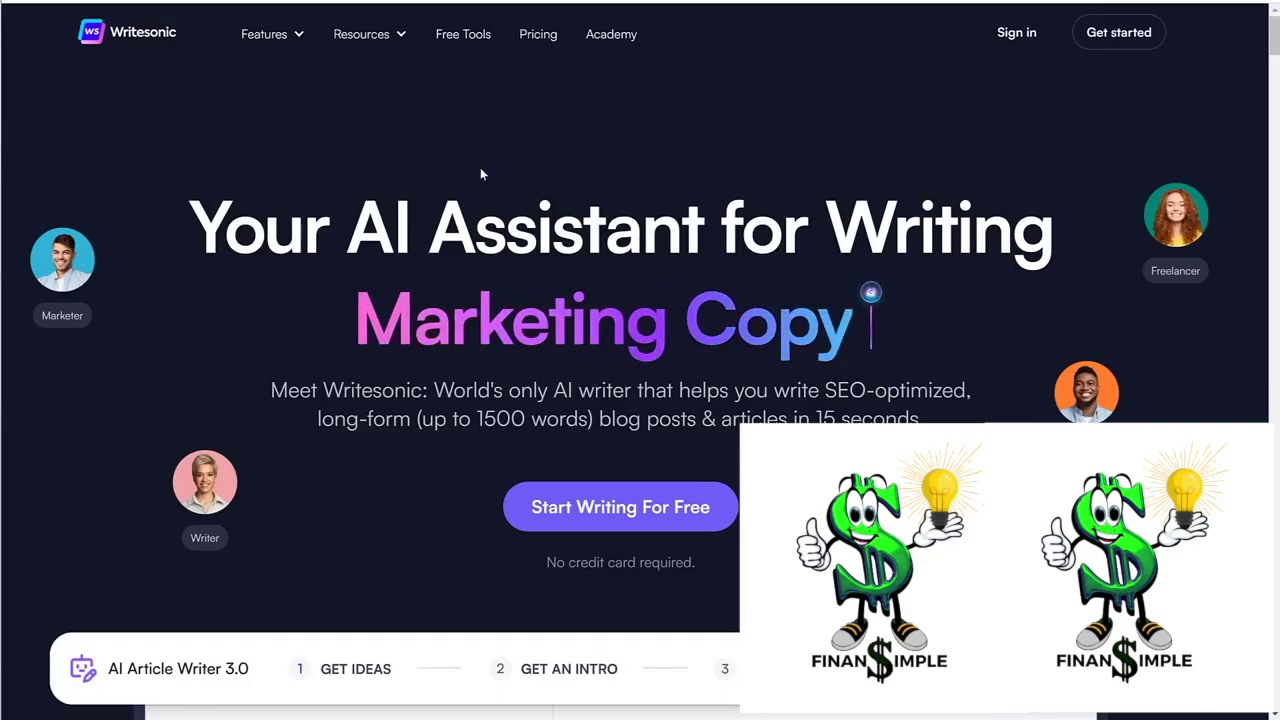
click(537, 36)
scroll(250, 200, down, 3)
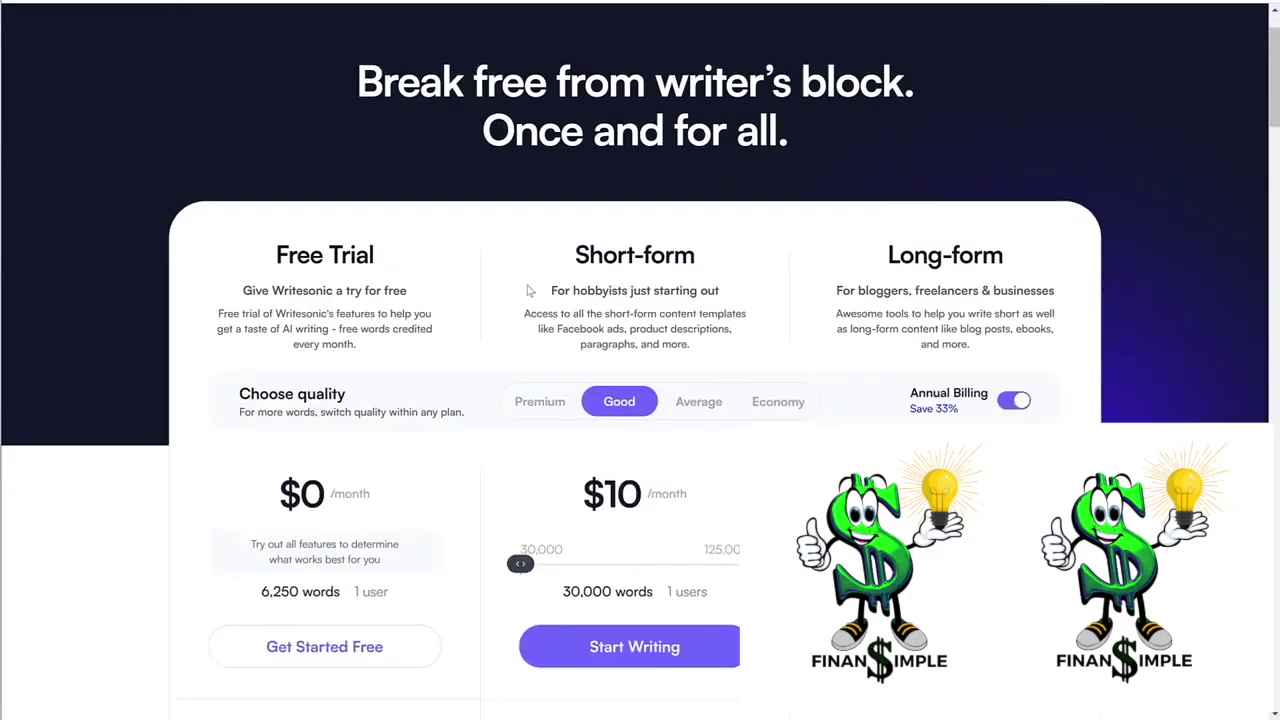
ctrl+scroll(250, 200, up, 7)
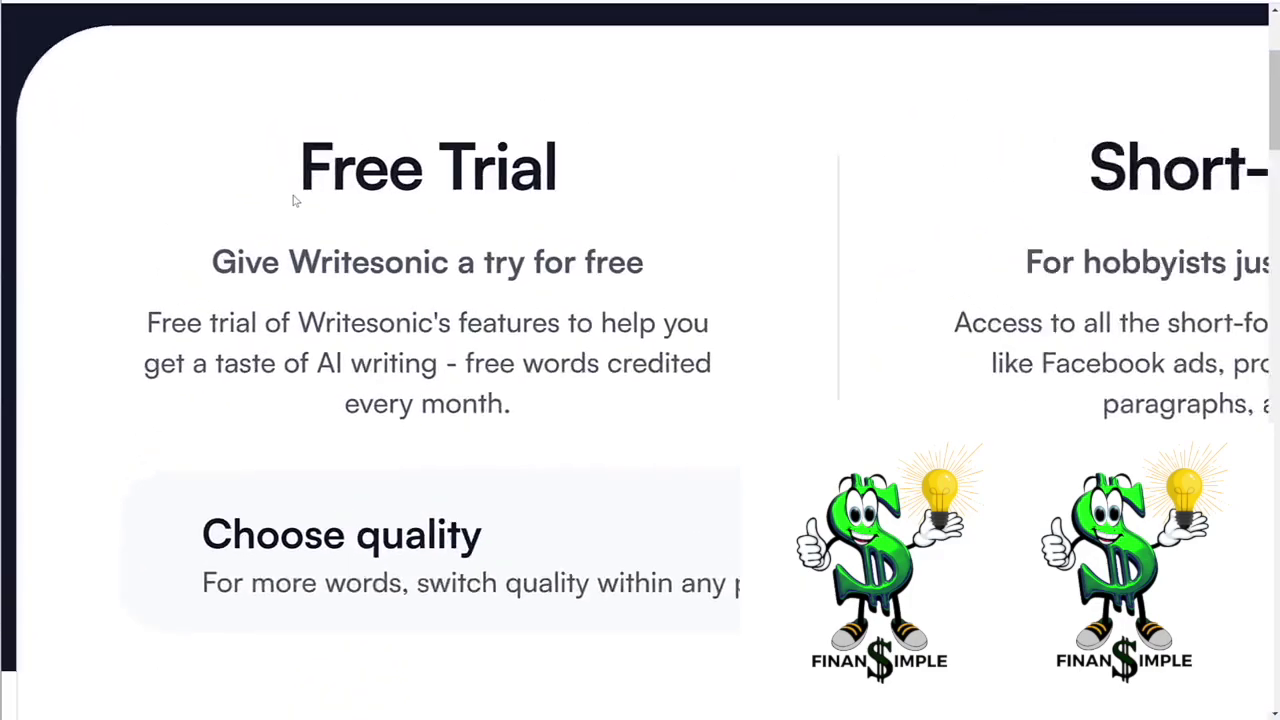
scroll(305, 222, down, 5)
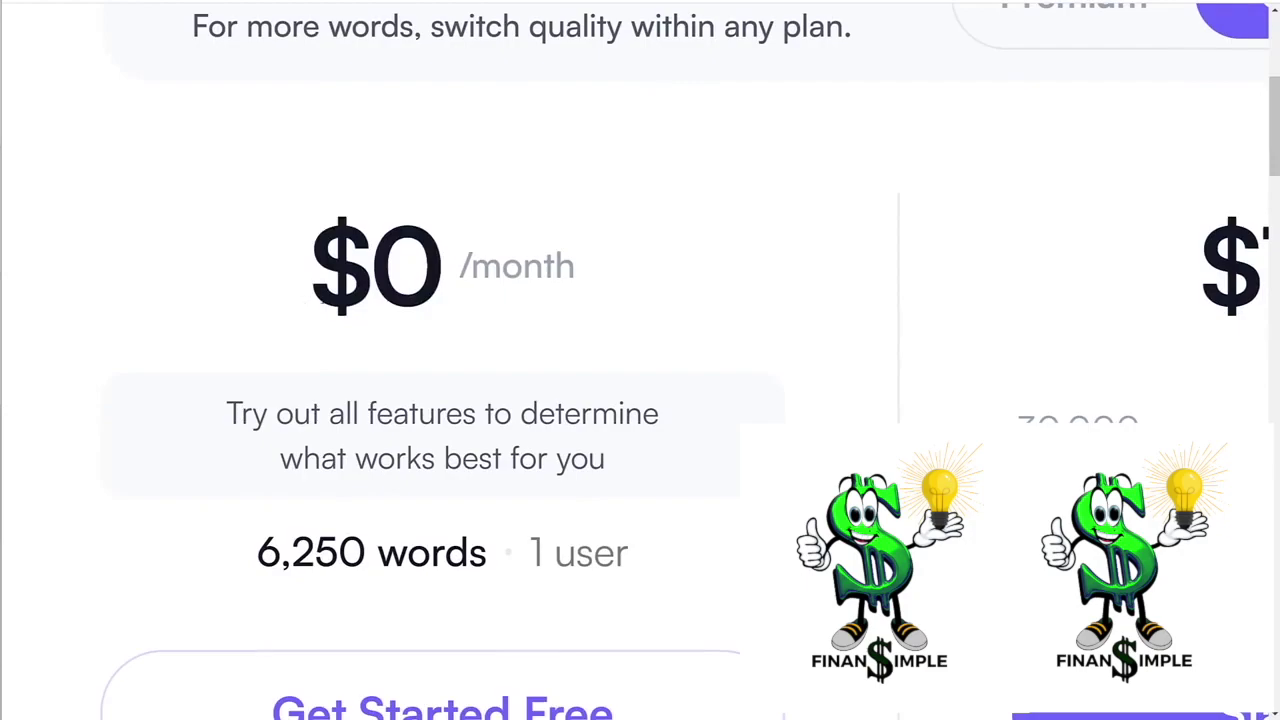
drag(312, 262, 568, 272)
click(588, 279)
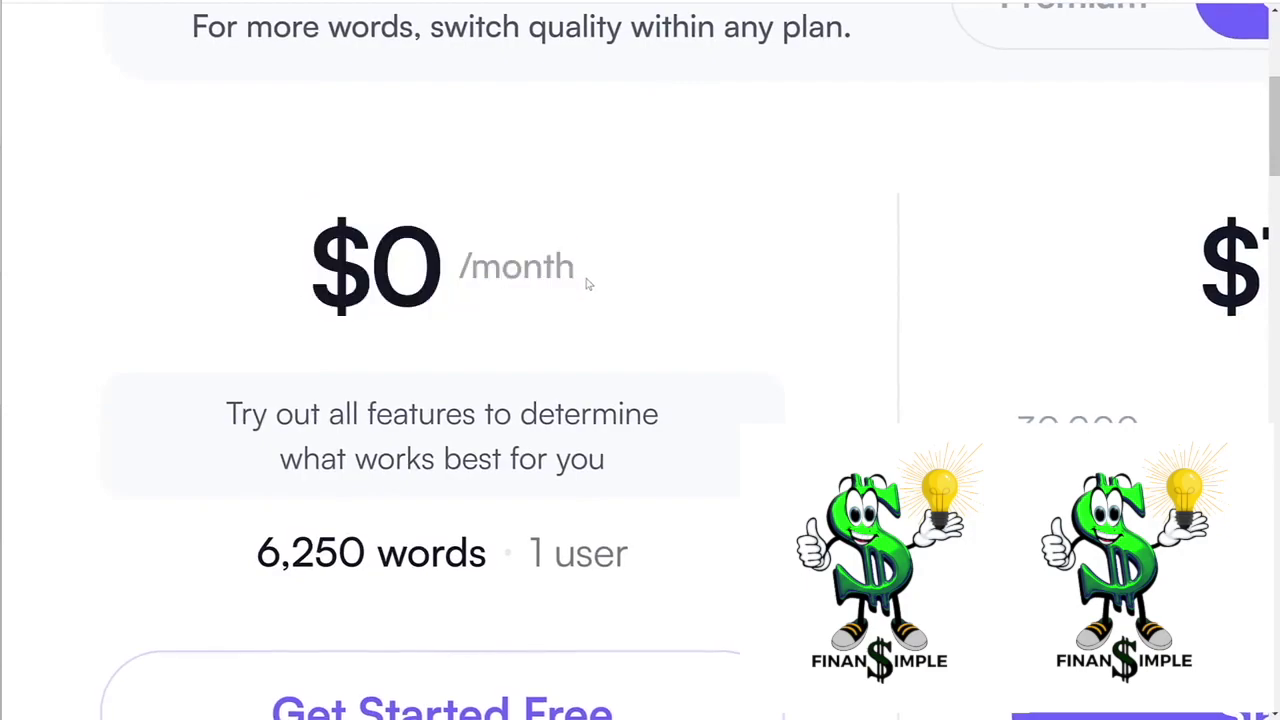
scroll(288, 392, down, 2)
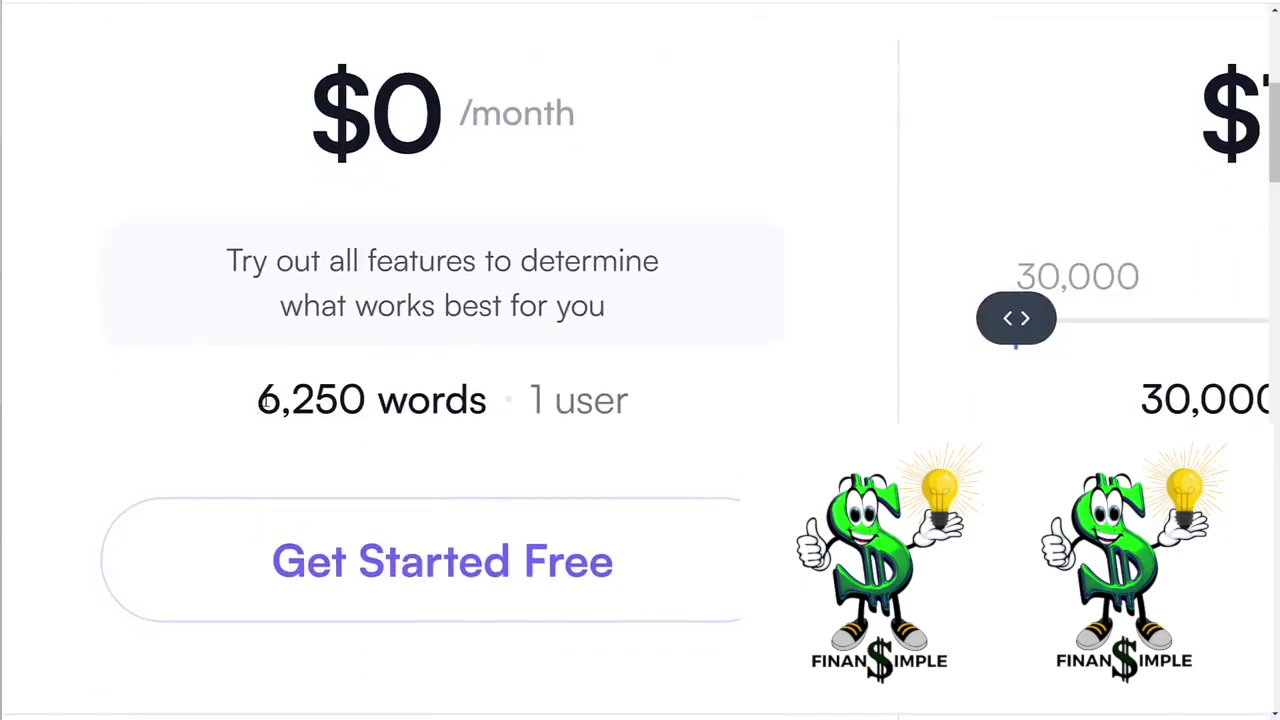
drag(260, 400, 366, 402)
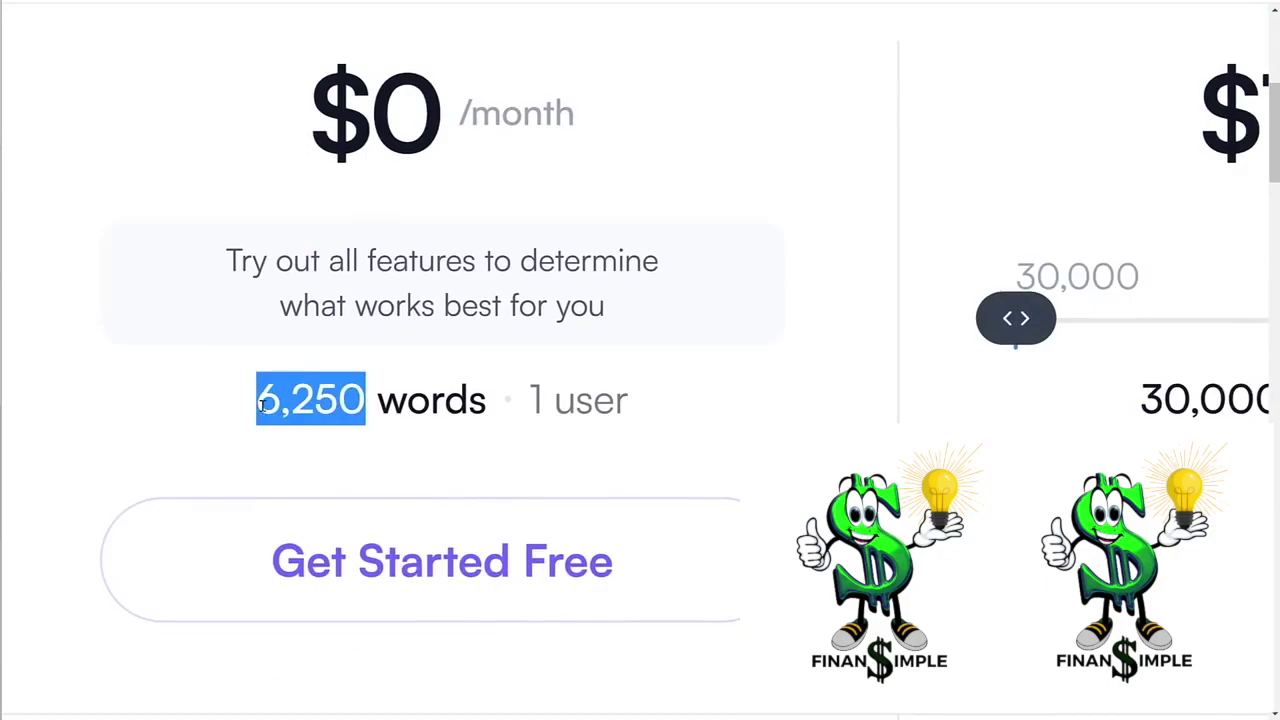
click(325, 402)
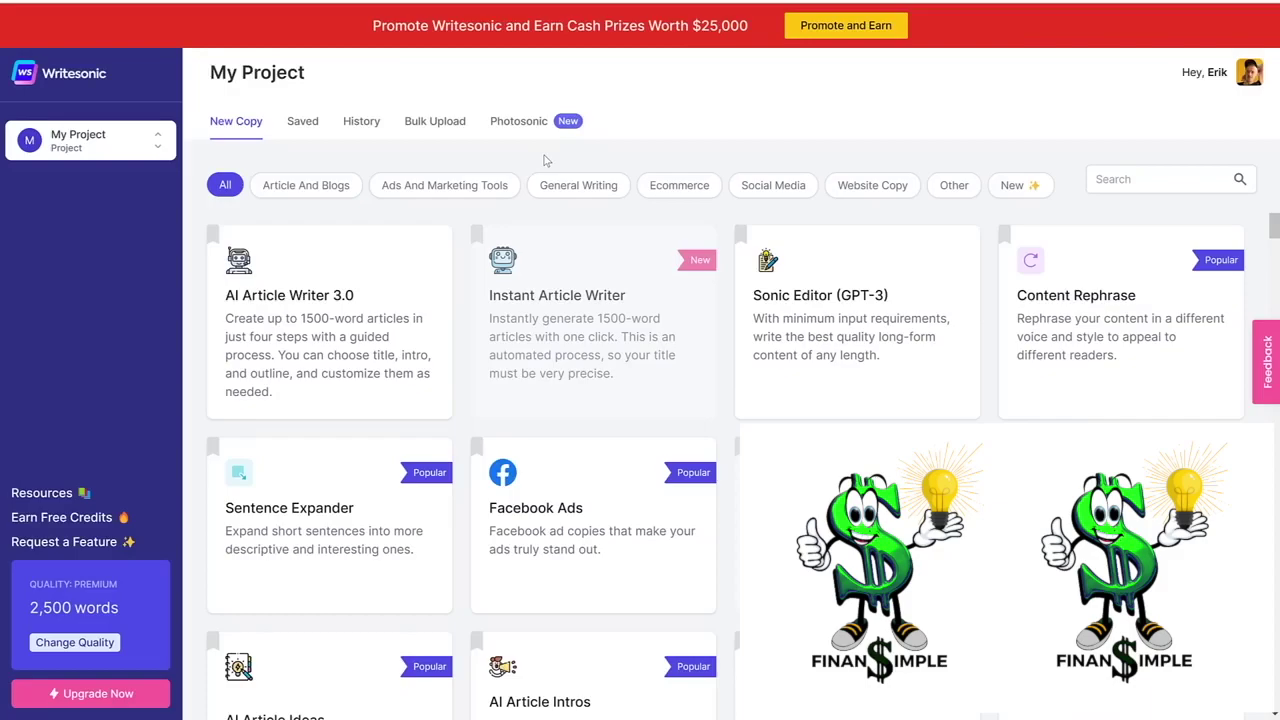
Open AI Article Writer 3.0 and generate ideas for the topic "how to make money online for beginners" in English at Premium quality
mouse_move(573, 288)
click(283, 302)
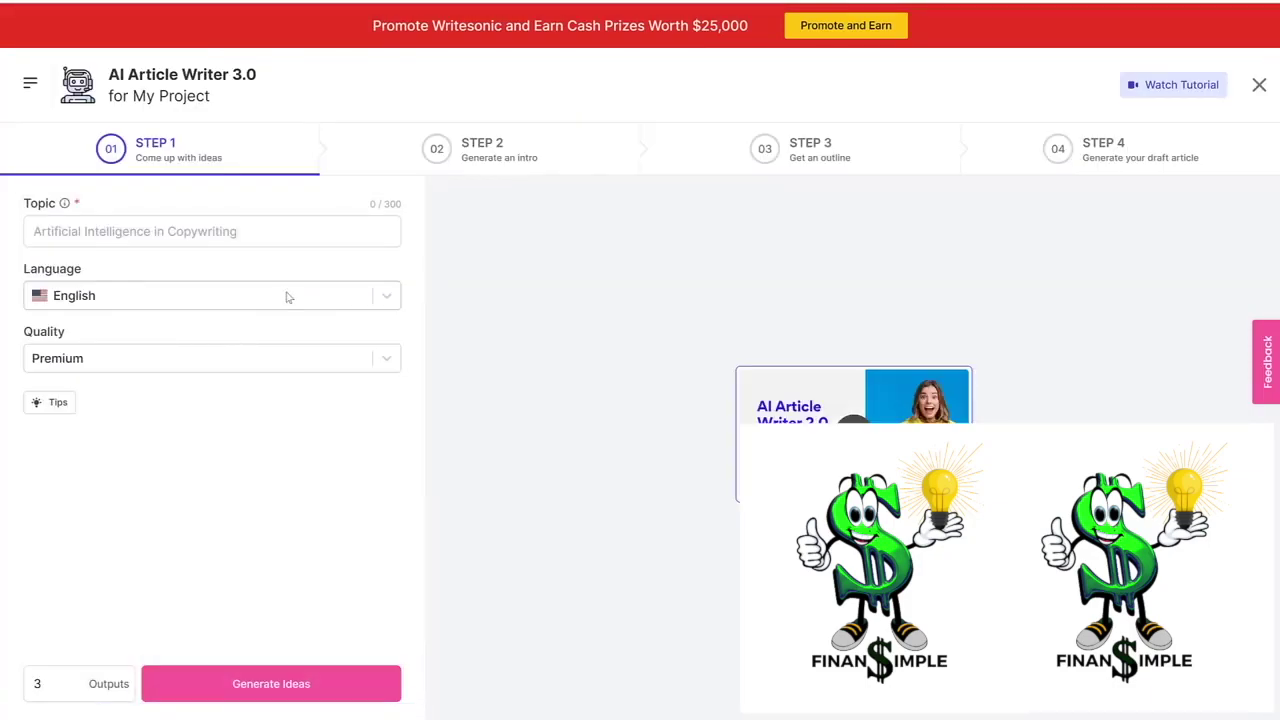
click(84, 231)
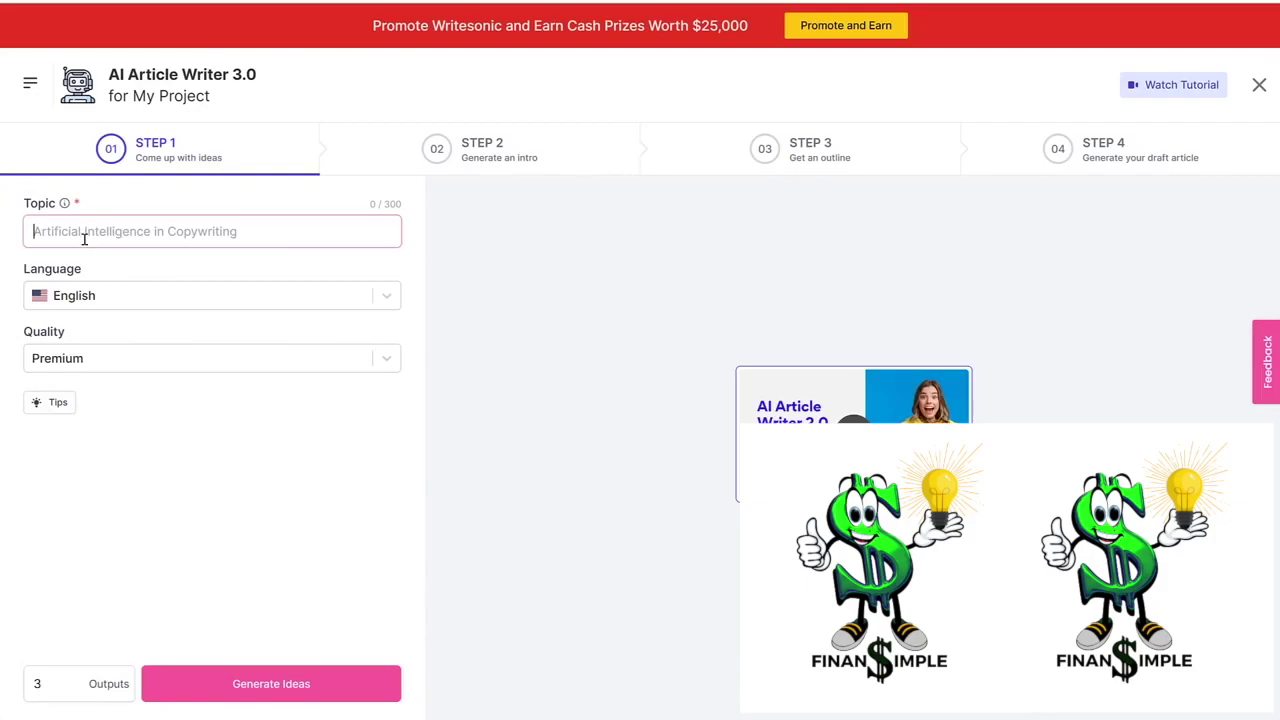
text(how to make money online for beginners)
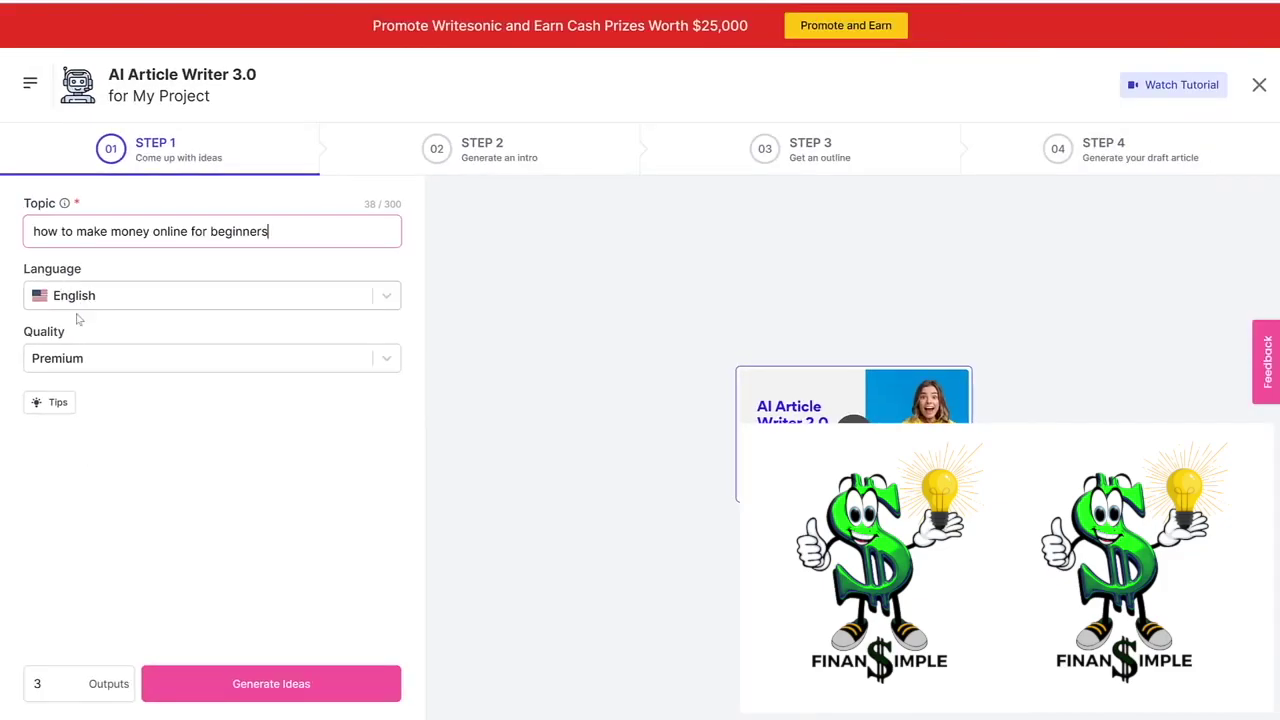
click(70, 356)
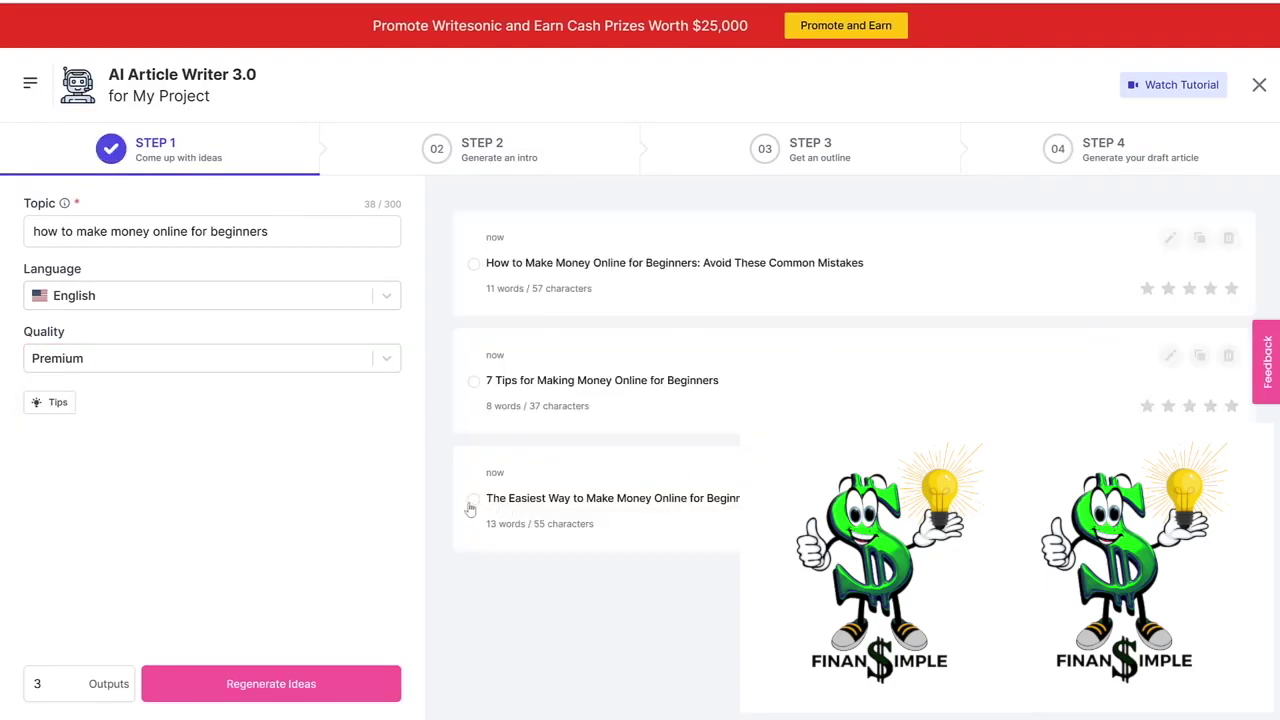
Choose the idea "The Easiest Way to Make Money Online for Beginners: My 13 Step Plan" and the first suggested intro, and generate outlines
click(472, 500)
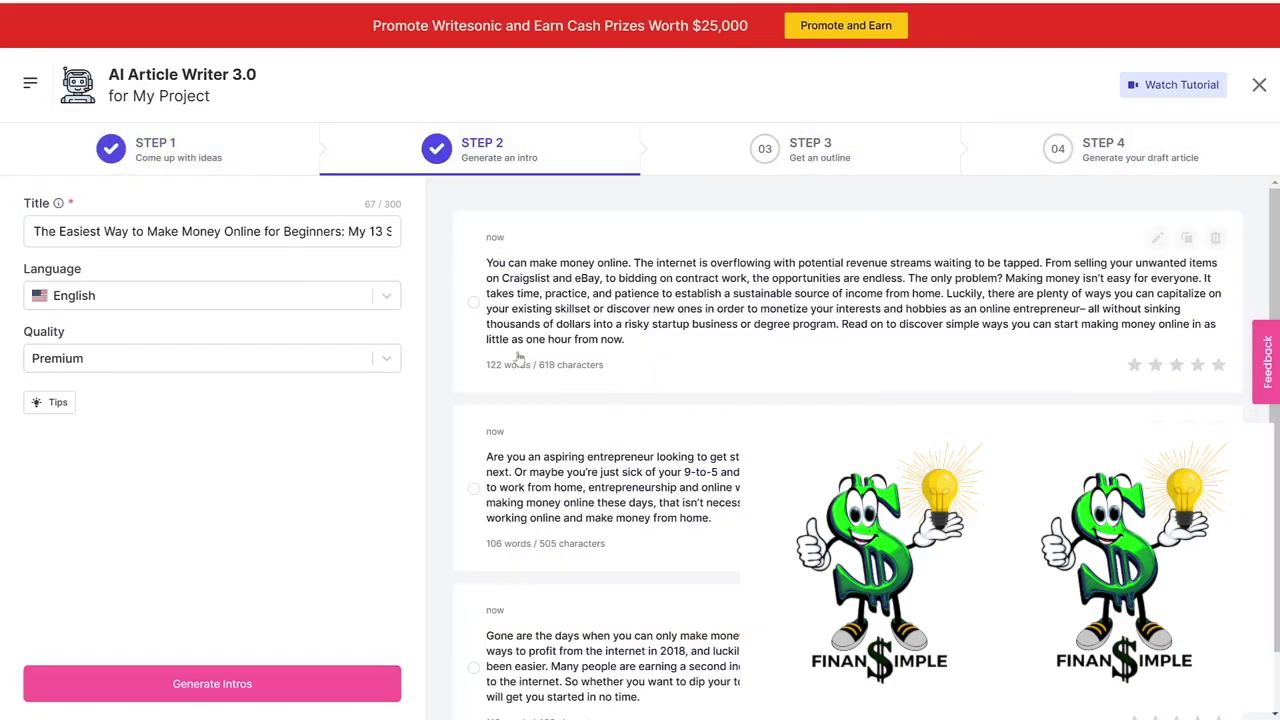
click(519, 358)
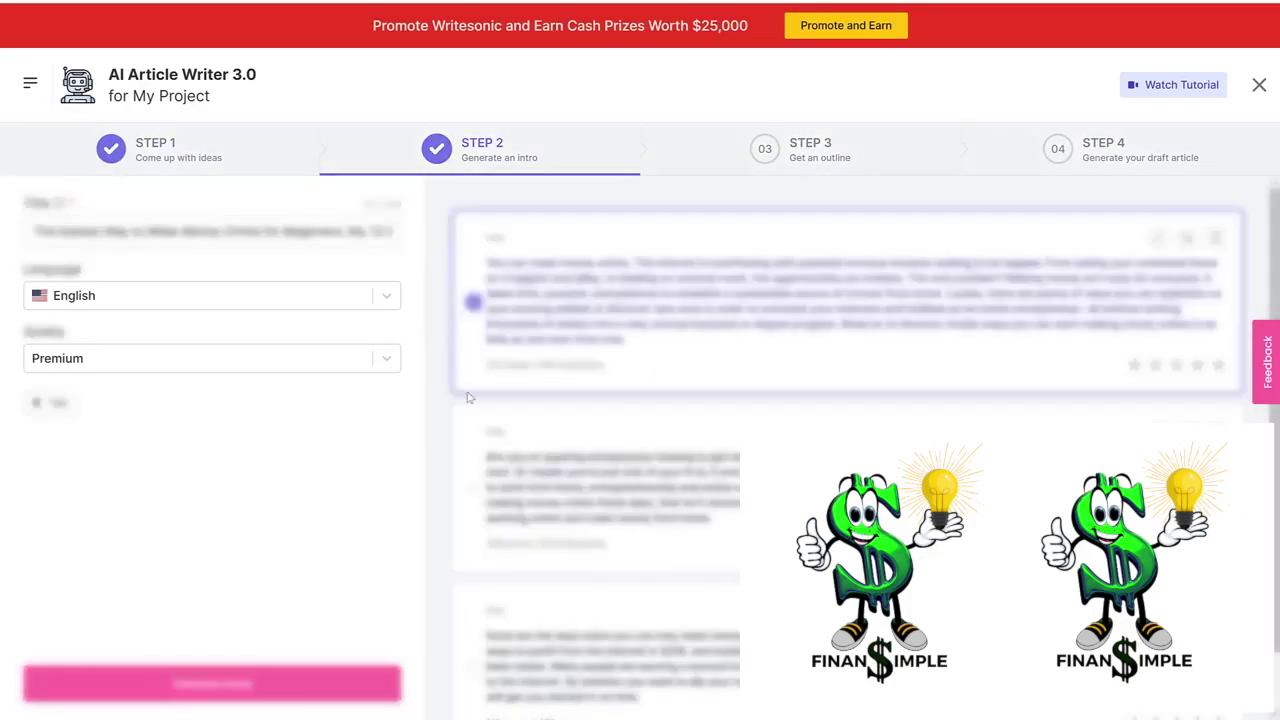
click(191, 695)
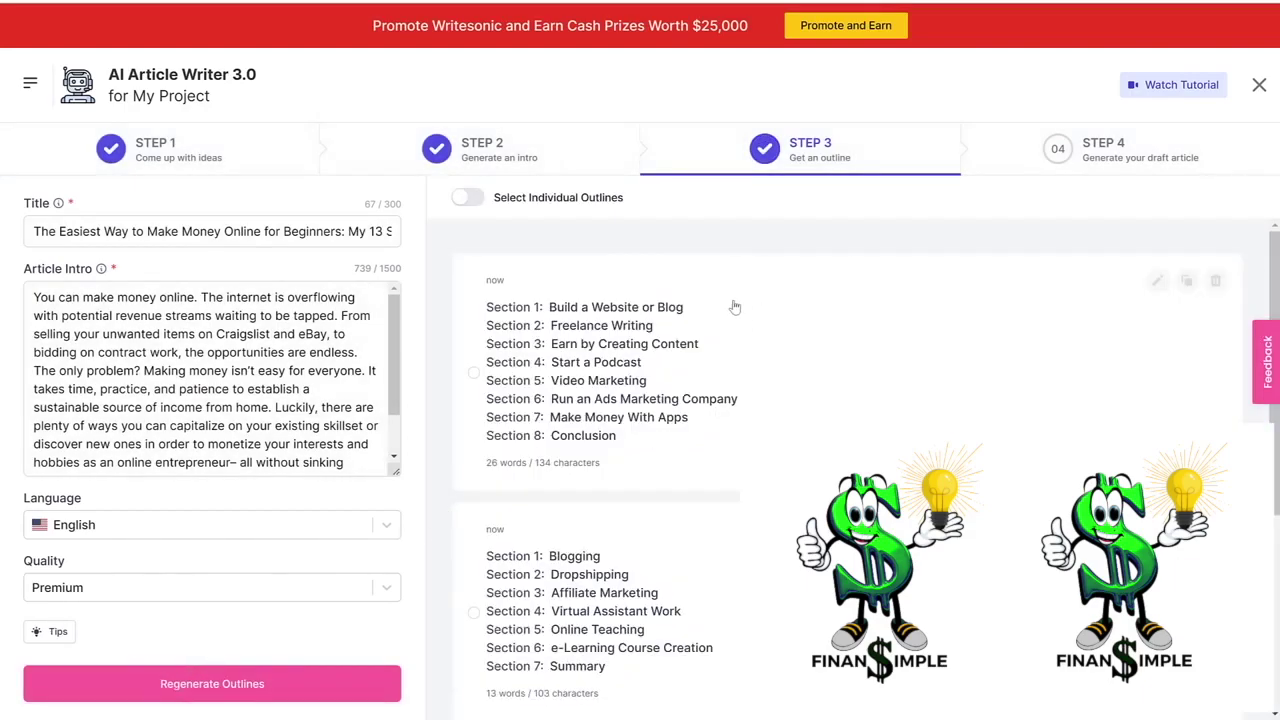
Choose the 11-section outline beginning with "Check Out These Pro Tips Before You Start" and generate the article draft from it
scroll(655, 298, down, 3)
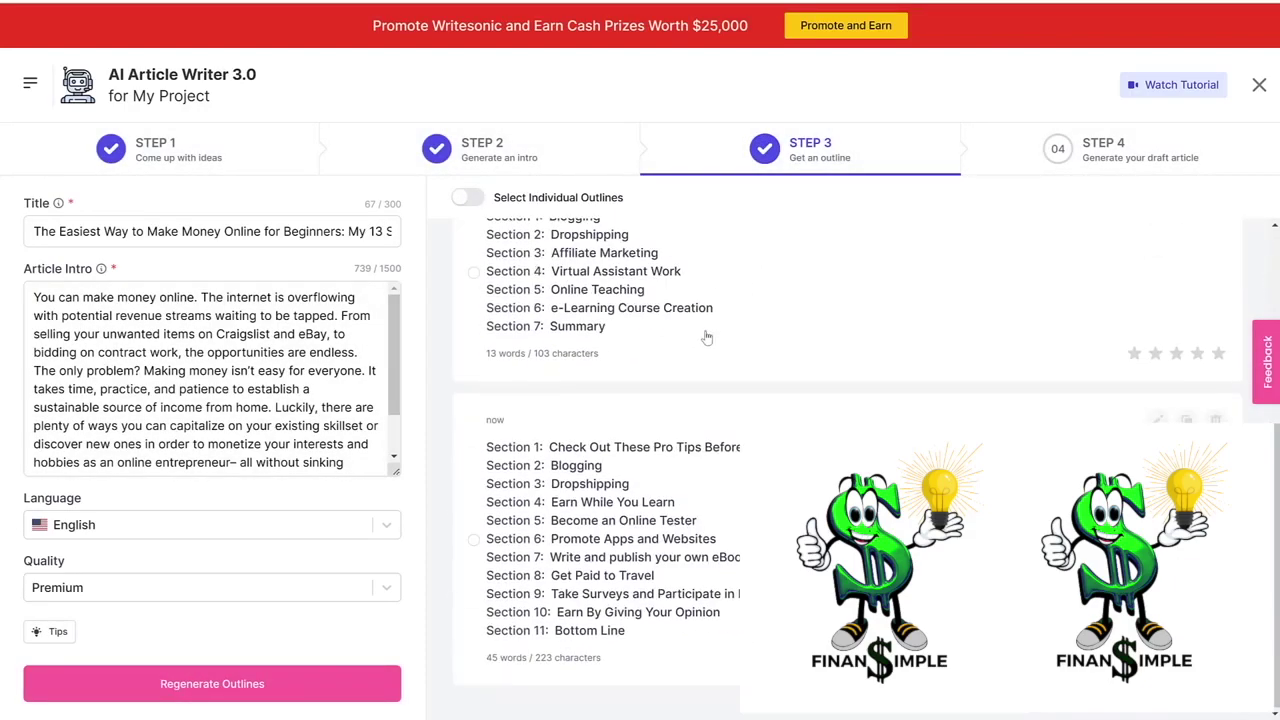
click(467, 544)
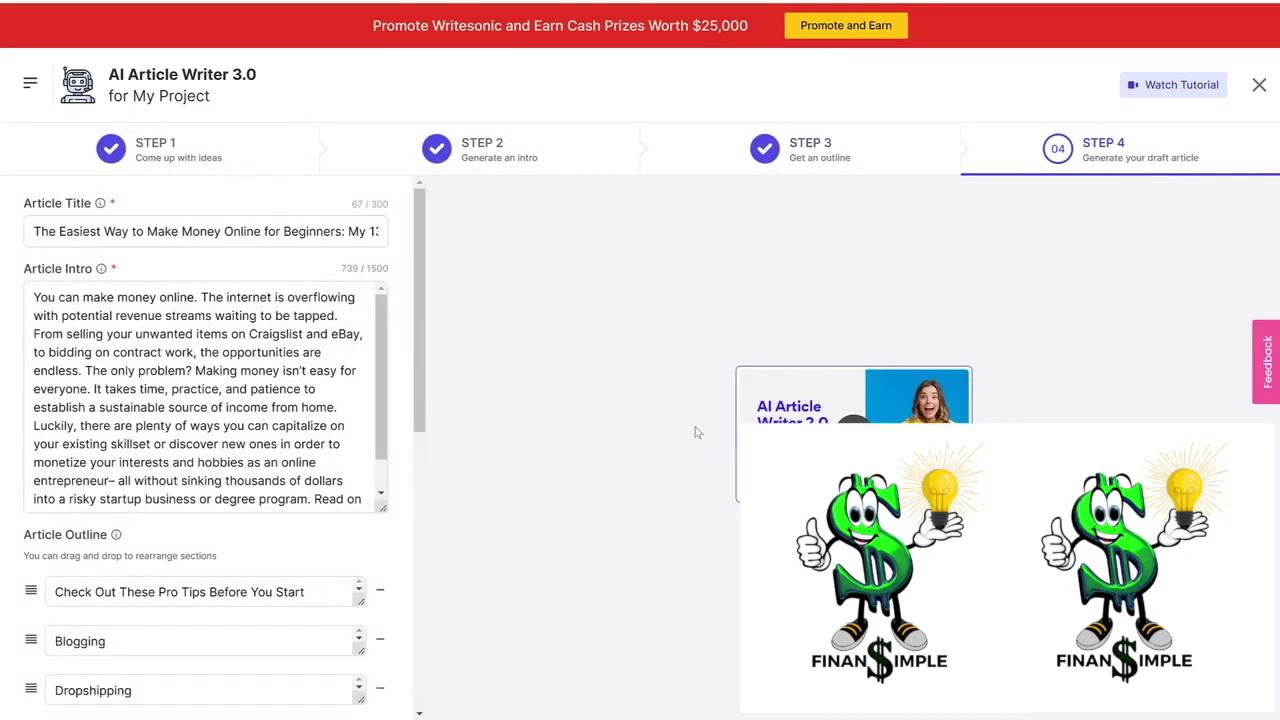
scroll(272, 432, down, 10)
click(230, 683)
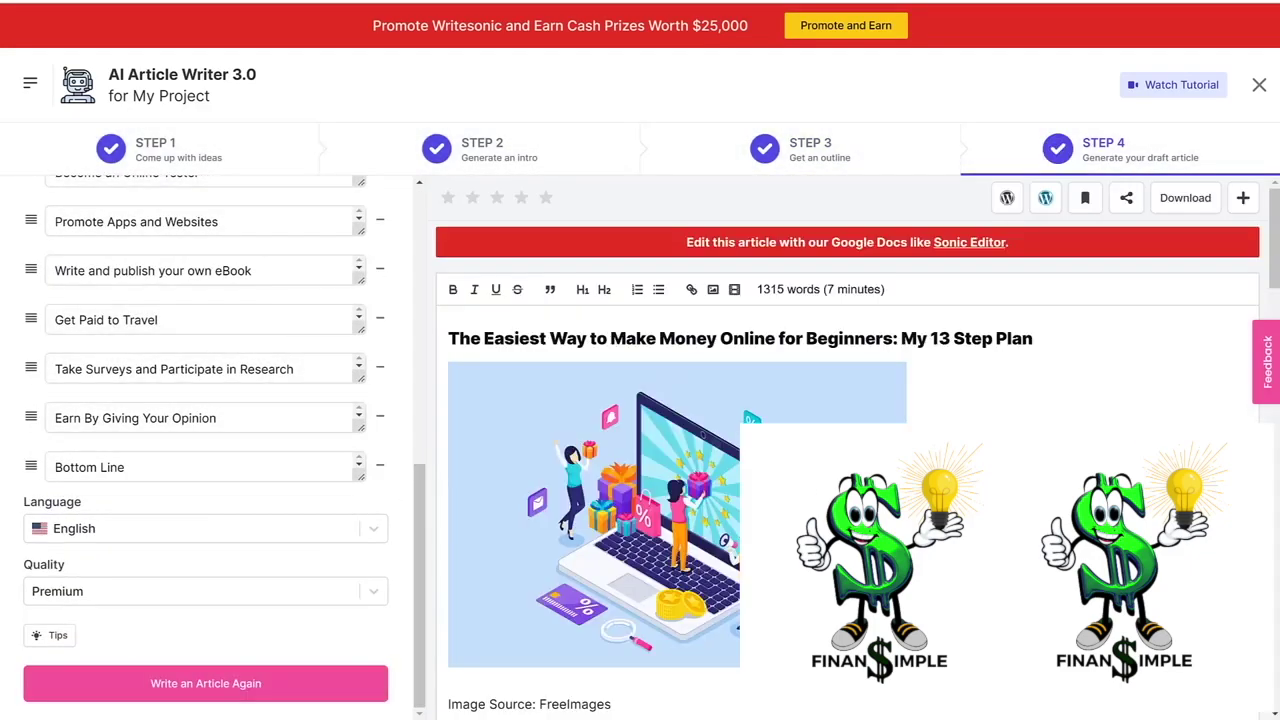
Examine the generated article from its heading and image through all its sections
scroll(786, 400, down, 1)
click(859, 334)
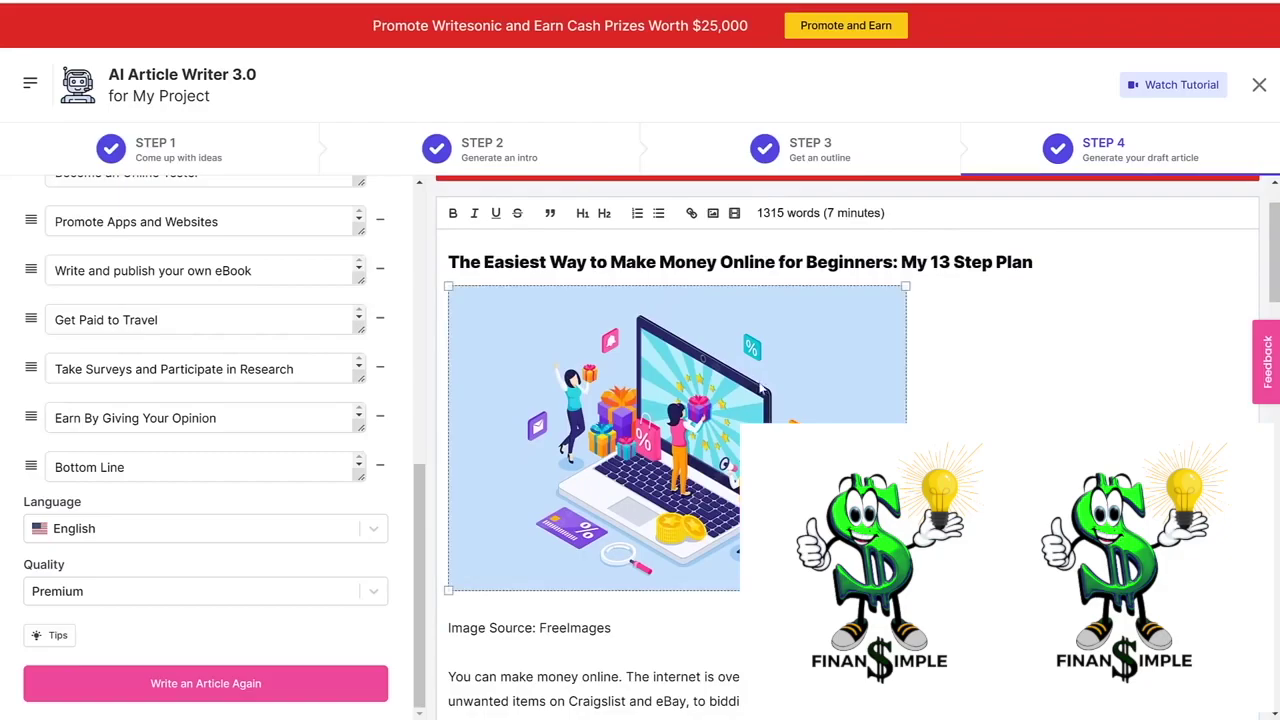
scroll(860, 340, down, 4)
scroll(601, 350, down, 5)
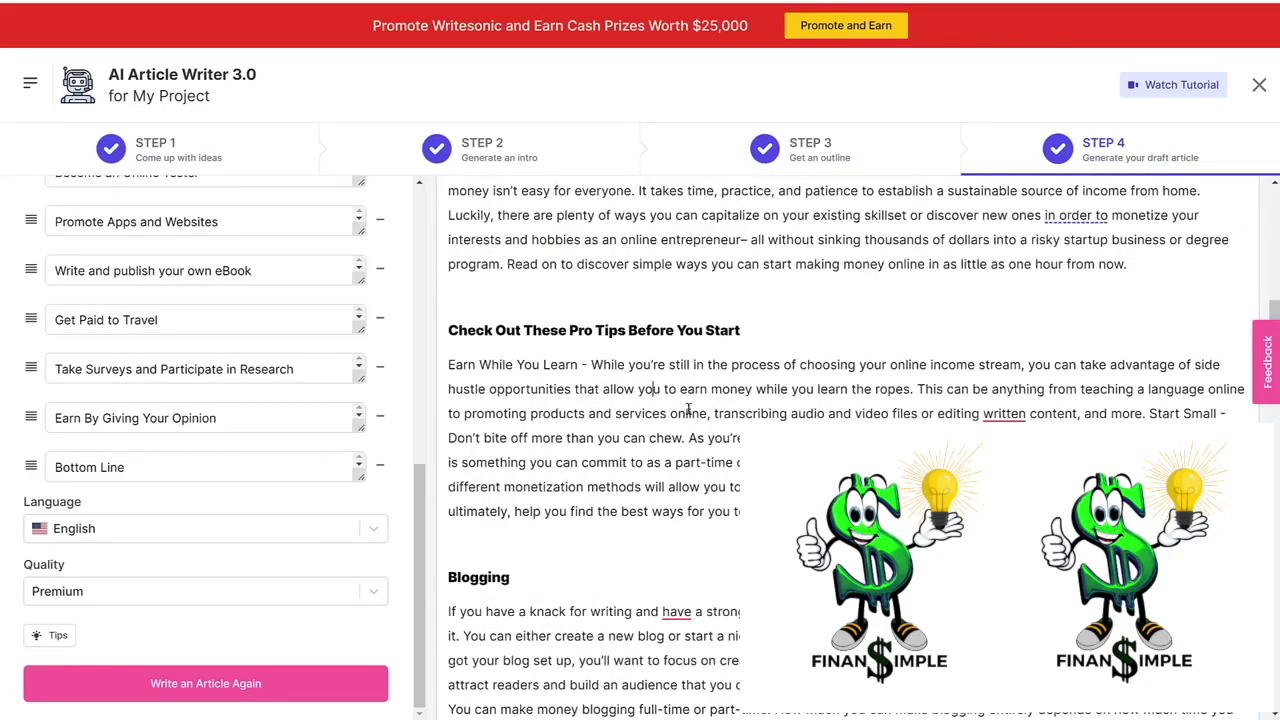
scroll(772, 420, down, 12)
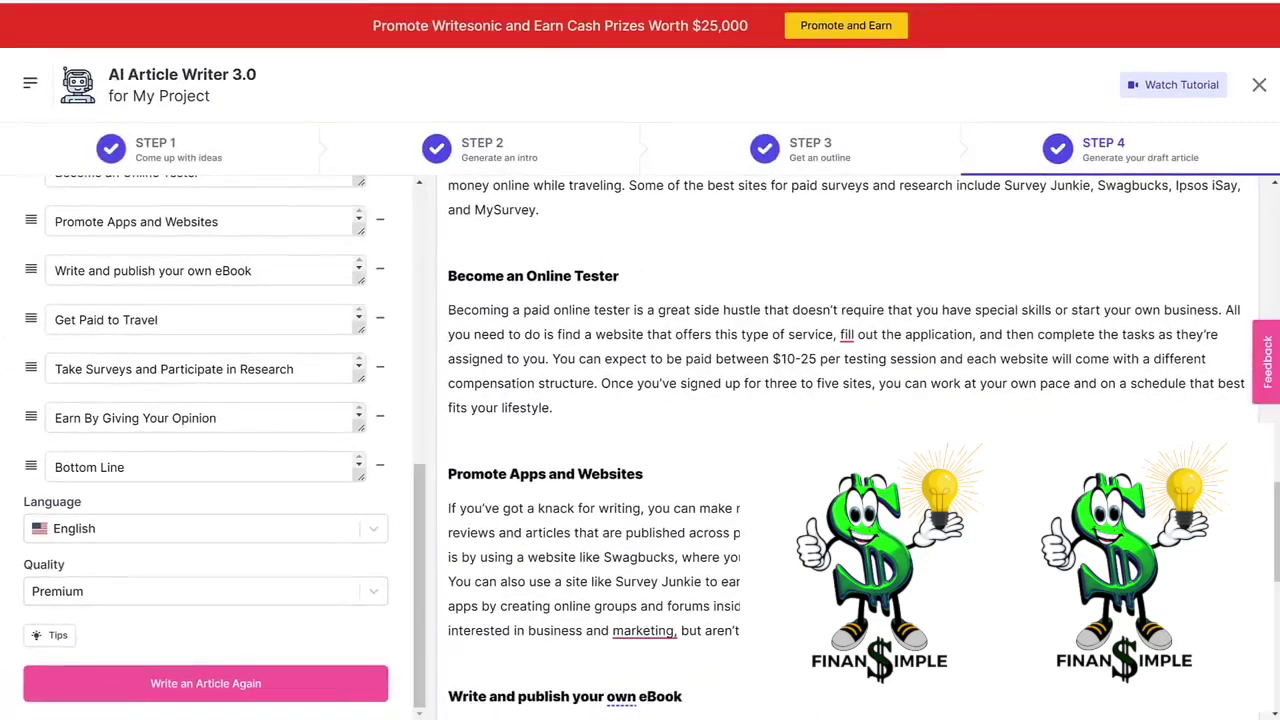
scroll(724, 548, down, 8)
scroll(660, 503, up, 20)
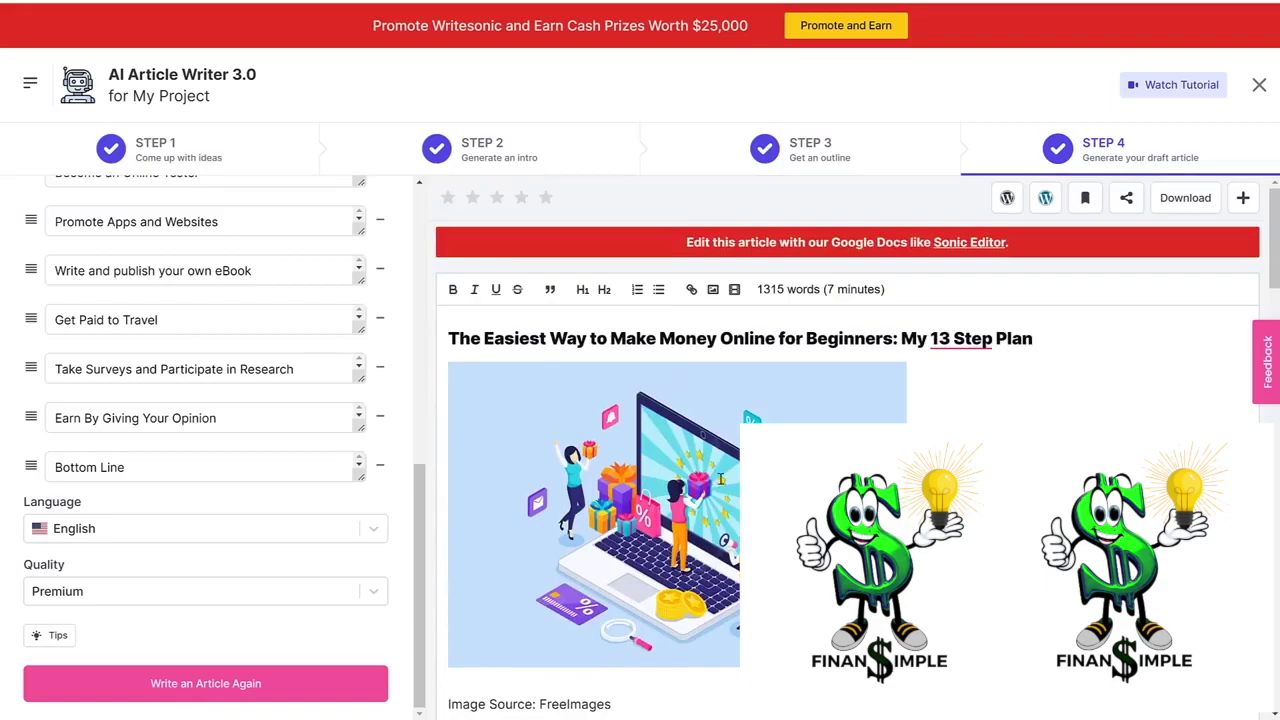
scroll(720, 479, down, 3)
scroll(720, 479, up, 3)
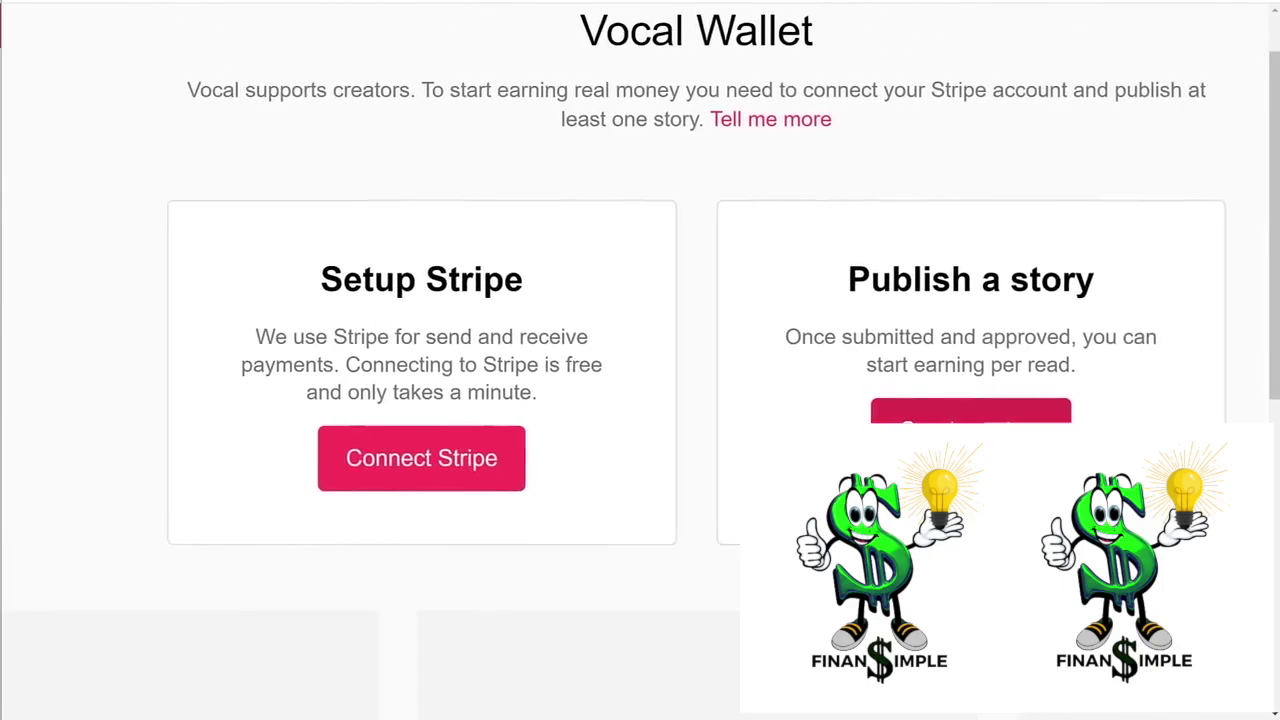
Create a new story on Vocal and title it "The Easiest Way to Make Money Online for Beginners: My 13 Step Plan", copied from the article
click(1103, 412)
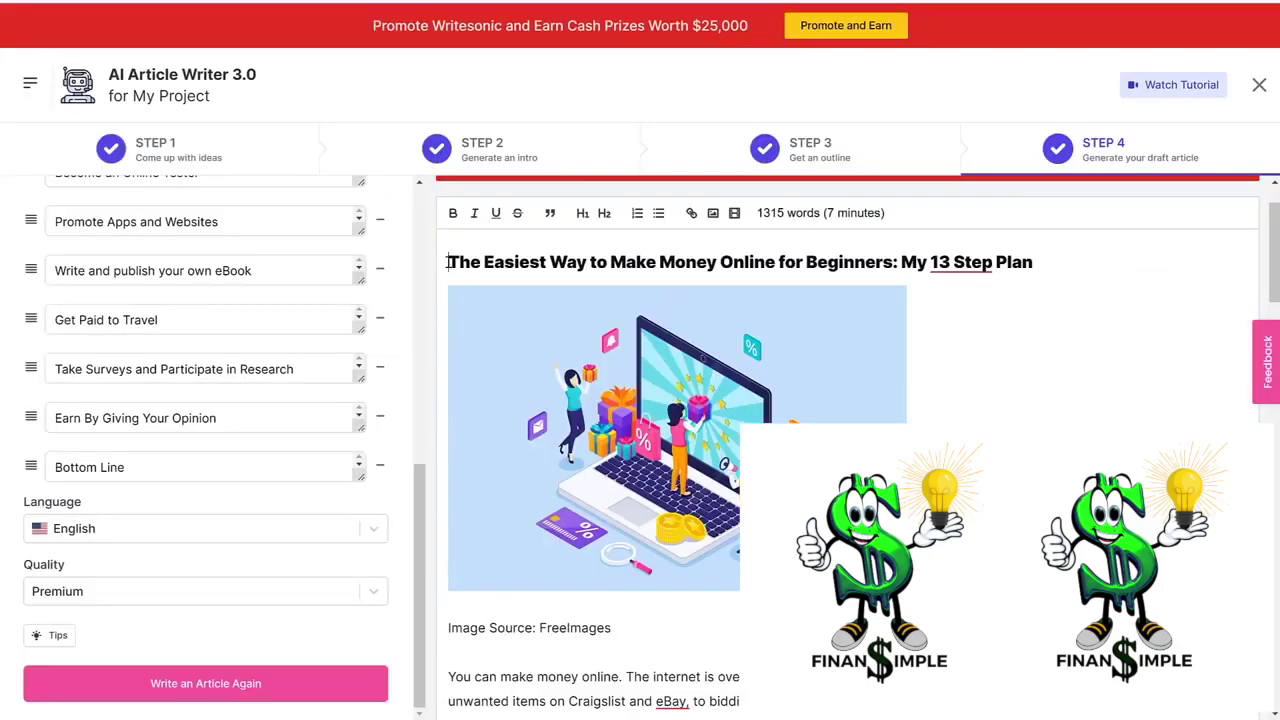
drag(447, 262, 1030, 265)
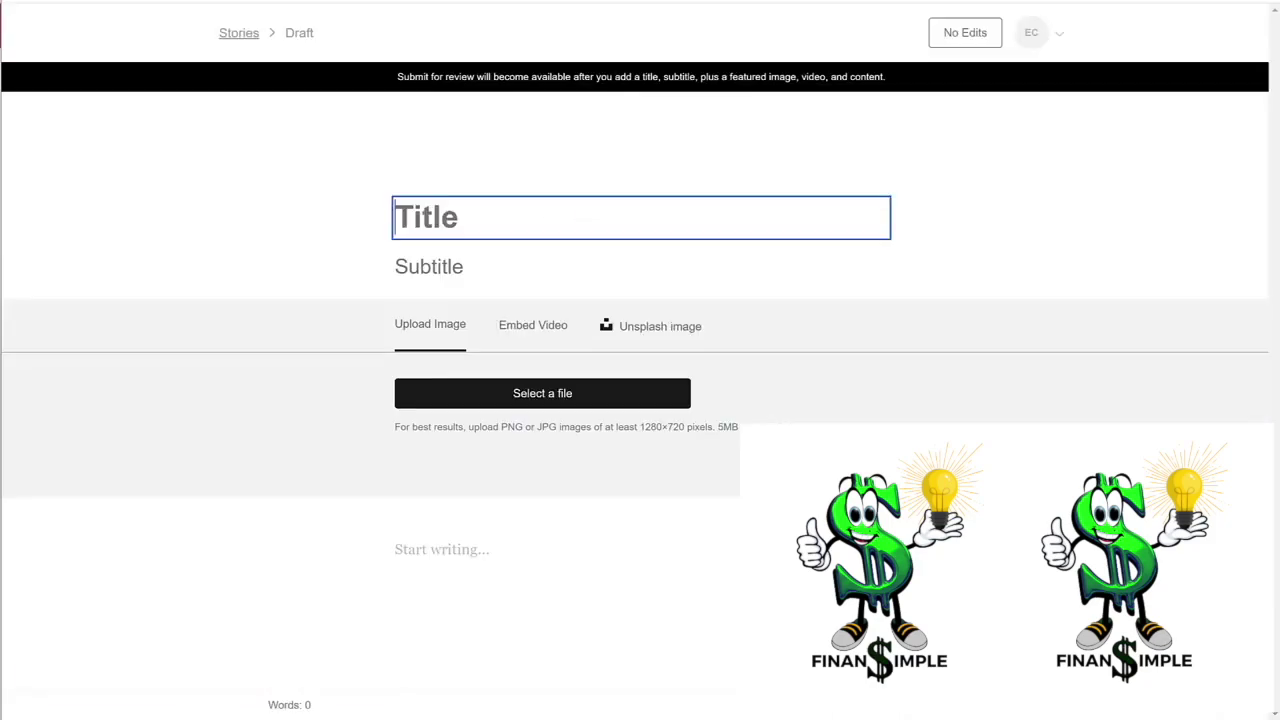
text(The Easiest Way to Make Money Online for Beginners: My 13 Step Plan)
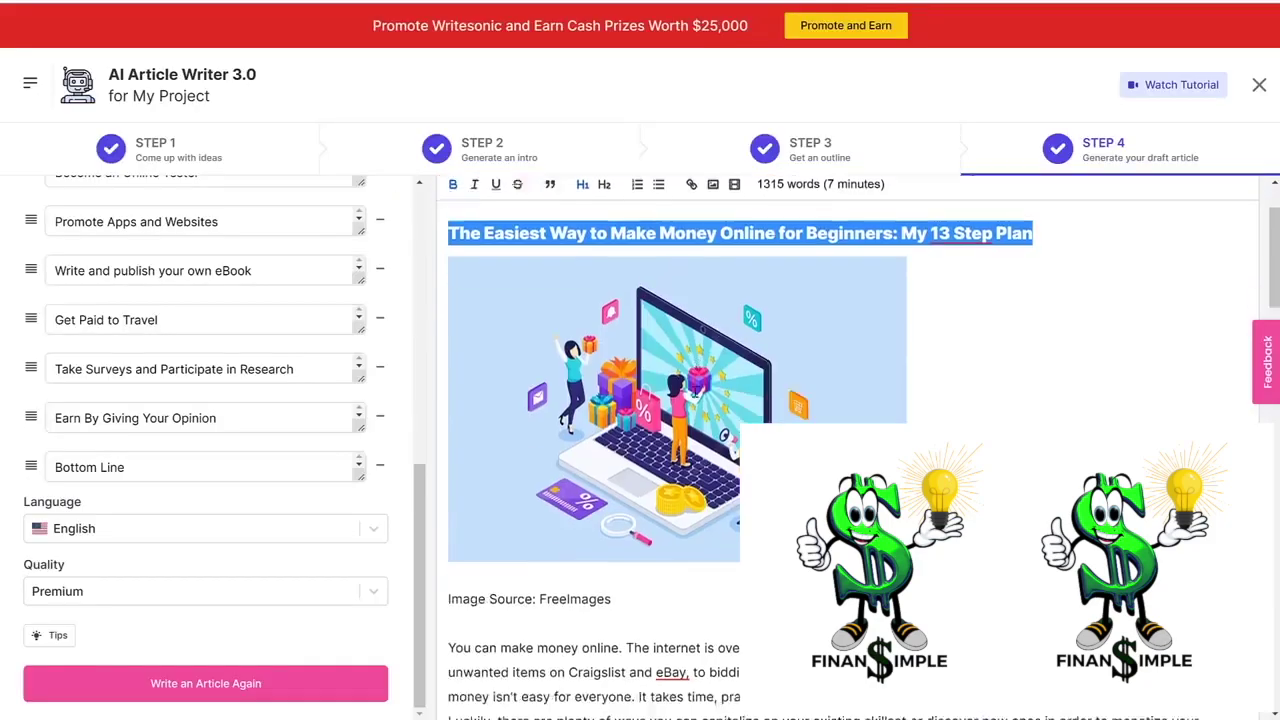
Copy the Writesonic article's intro paragraph beginning "You can make money online" into the Vocal story's subtitle
scroll(467, 372, down, 3)
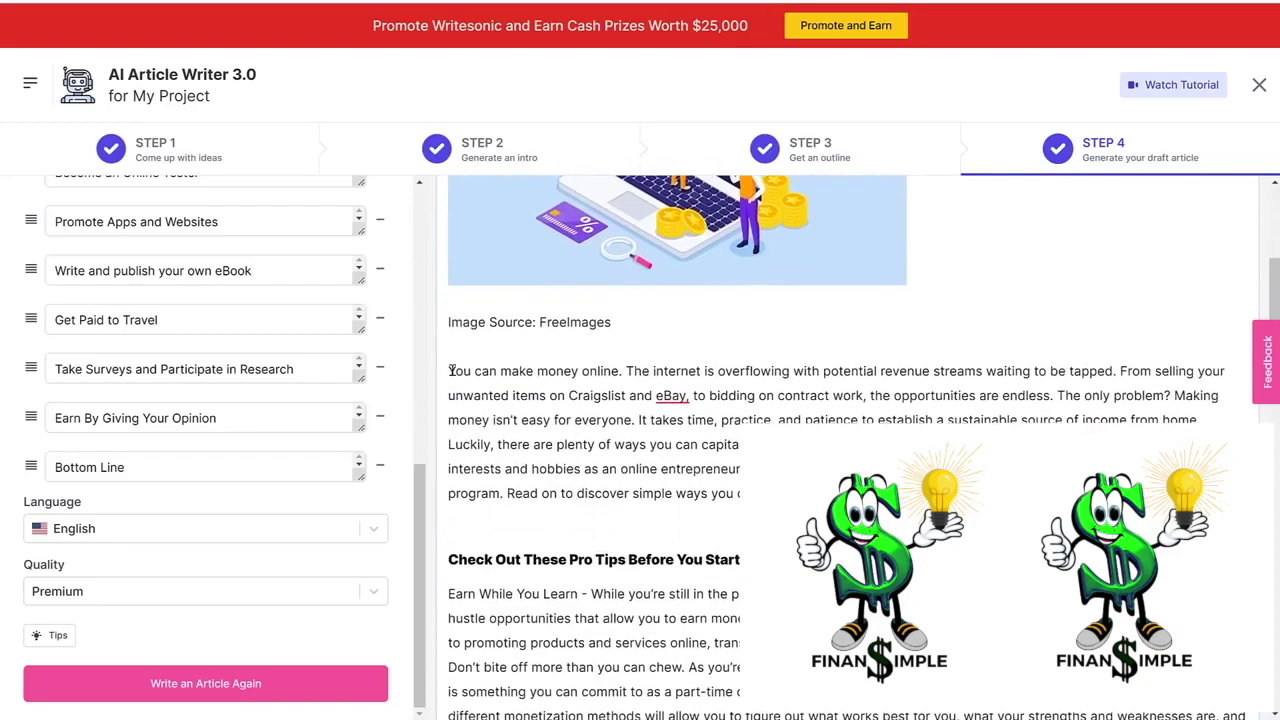
drag(451, 371, 740, 495)
key(ctrl+c)
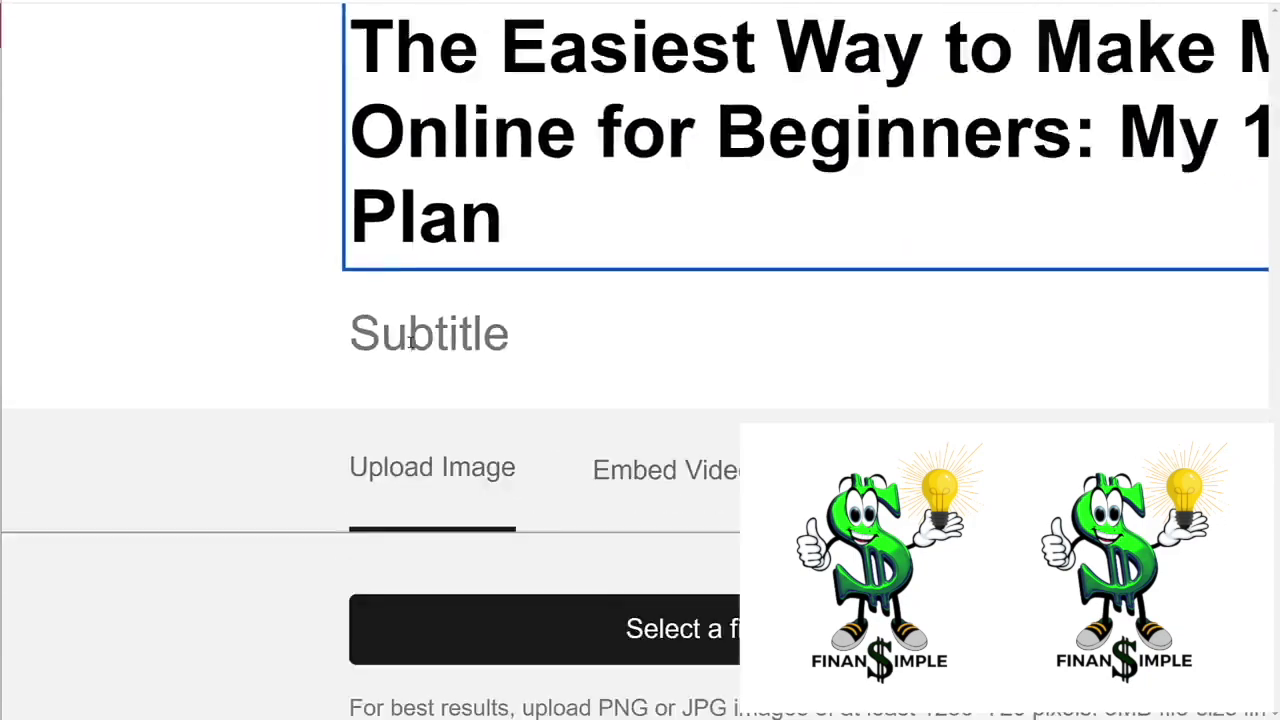
click(420, 342)
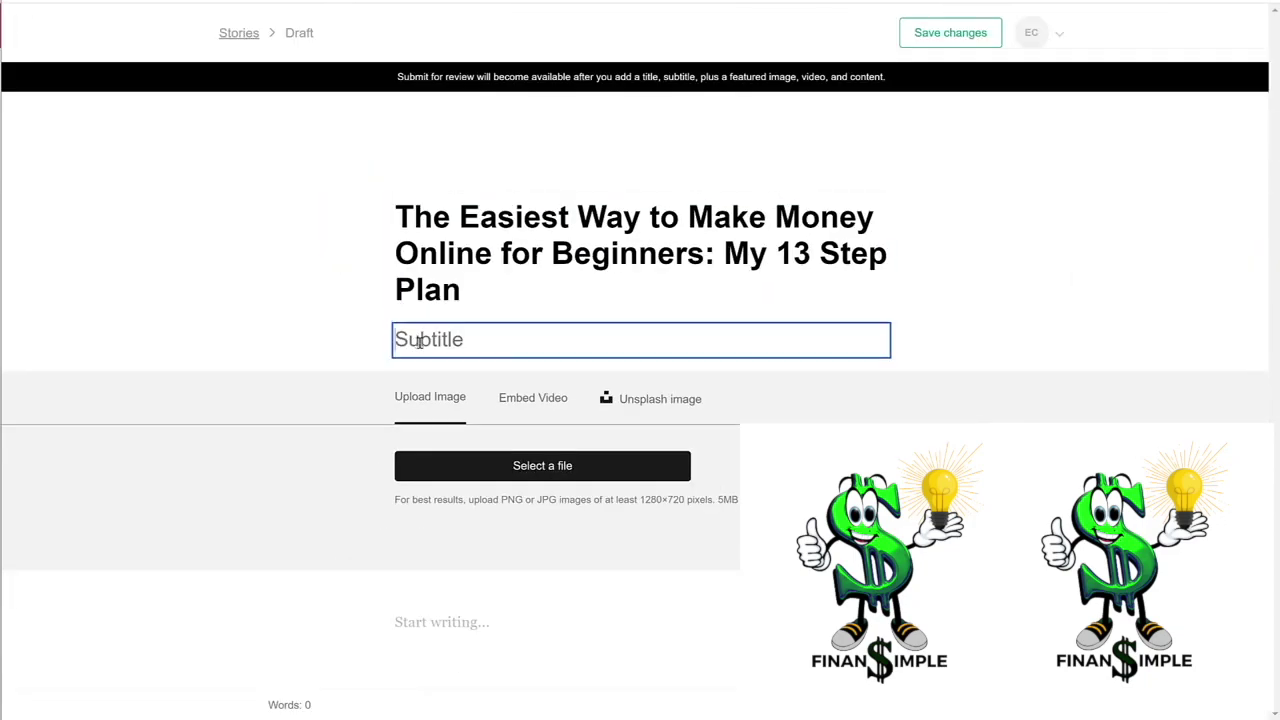
key(ctrl+v)
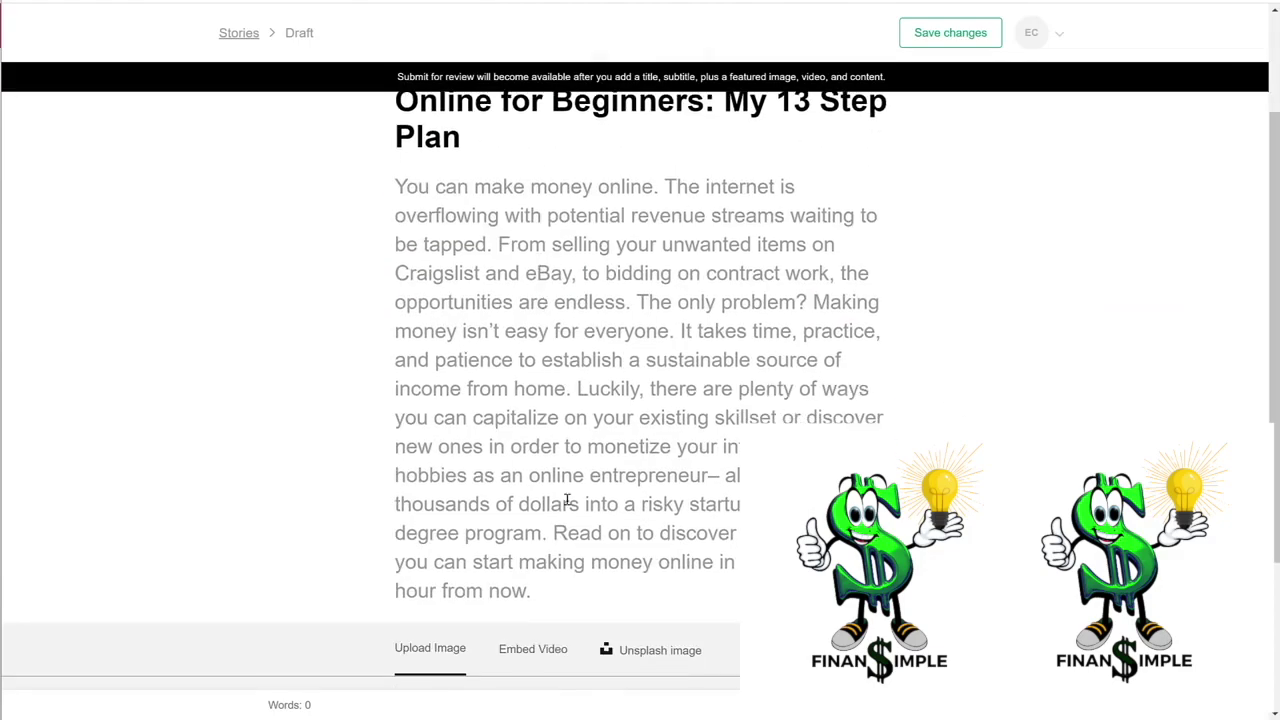
Move the subtitle text from "From selling your unwanted items" onward into the story body and paste the rest of the article below it
drag(557, 594, 505, 245)
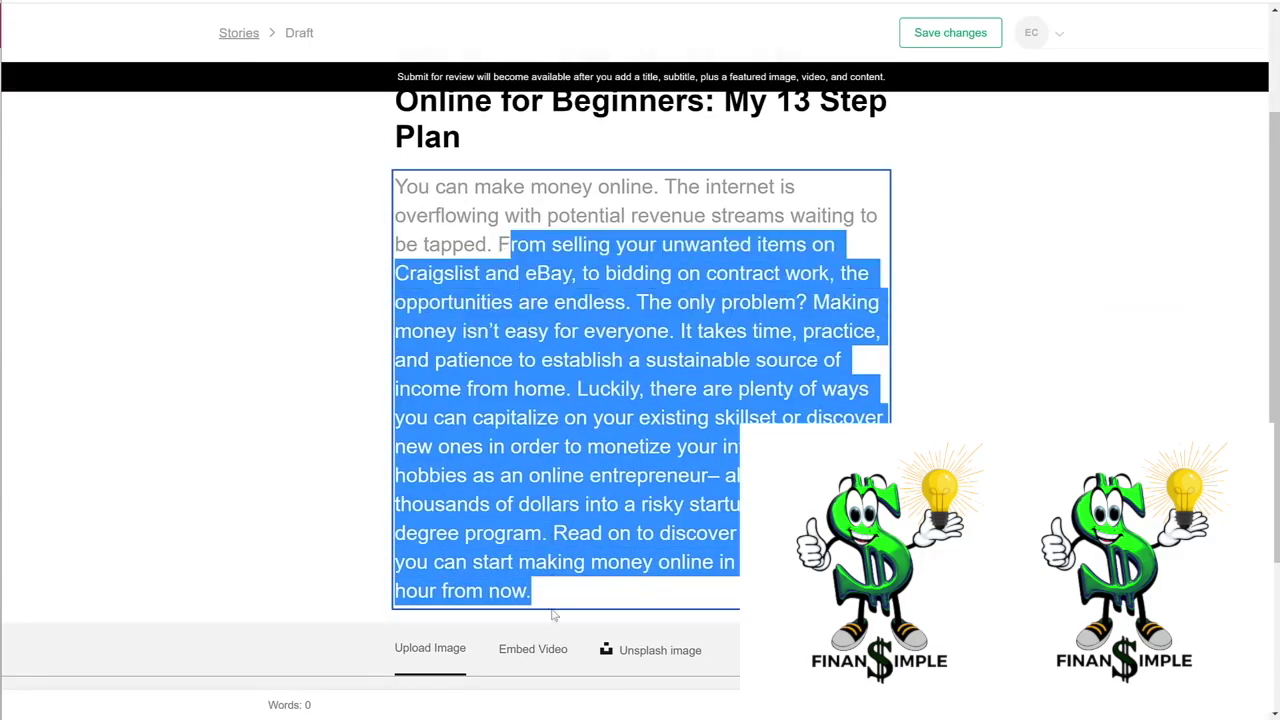
drag(555, 616, 498, 249)
key(Delete)
key(Tab)
key(ctrl+v)
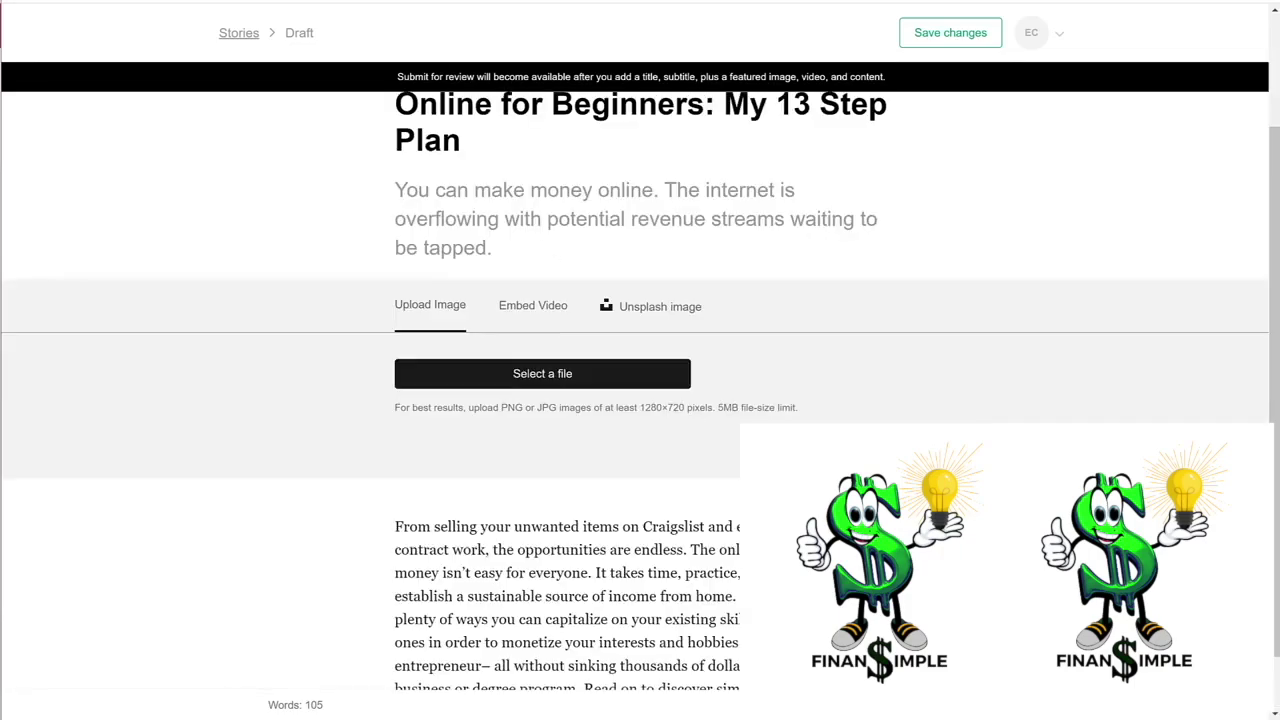
key(Return)
key(ctrl+v)
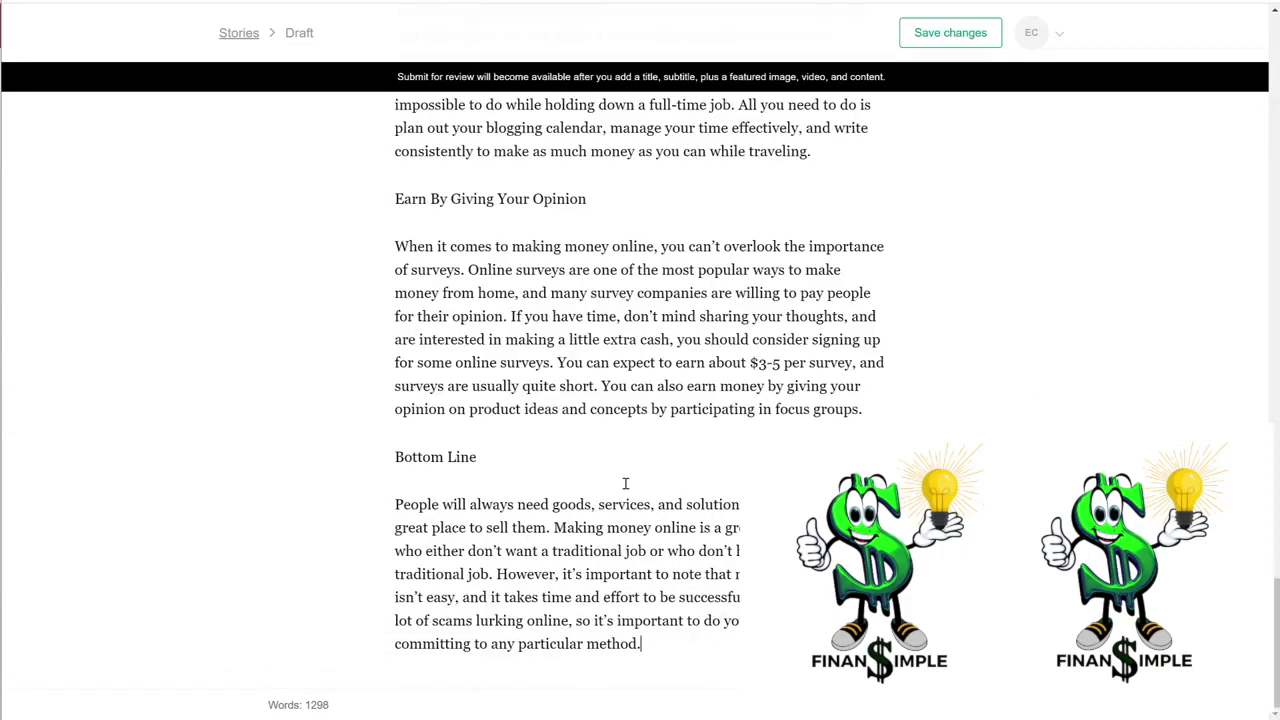
Check the draft's word count requirements and the media options below the subtitle
scroll(626, 483, up, 15)
scroll(315, 709, up, 5)
mouse_move(318, 666)
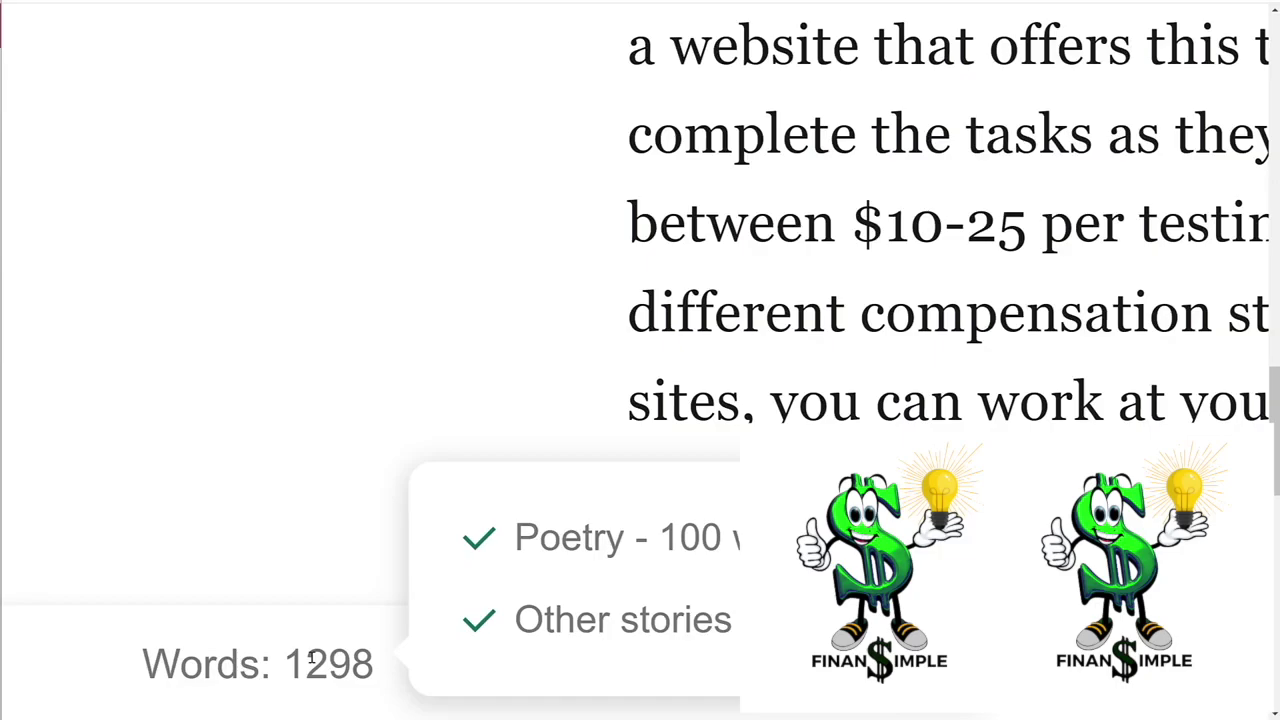
scroll(495, 428, up, 4)
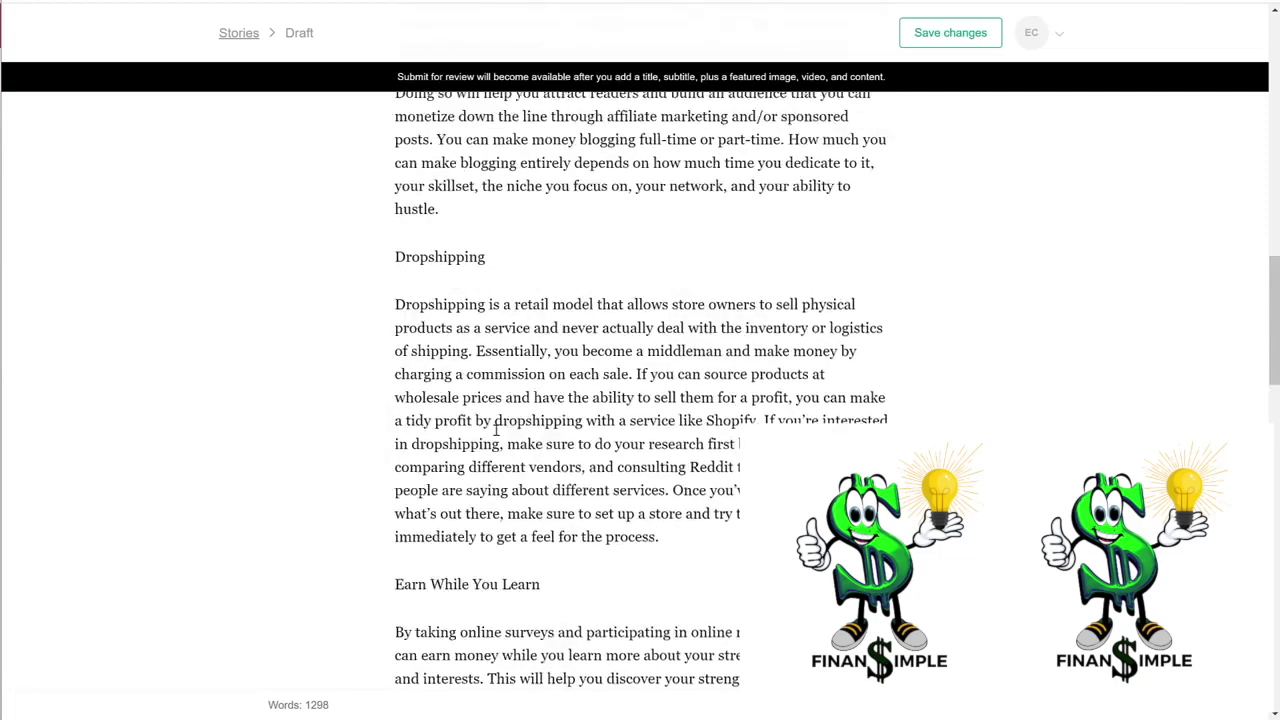
scroll(495, 428, up, 10)
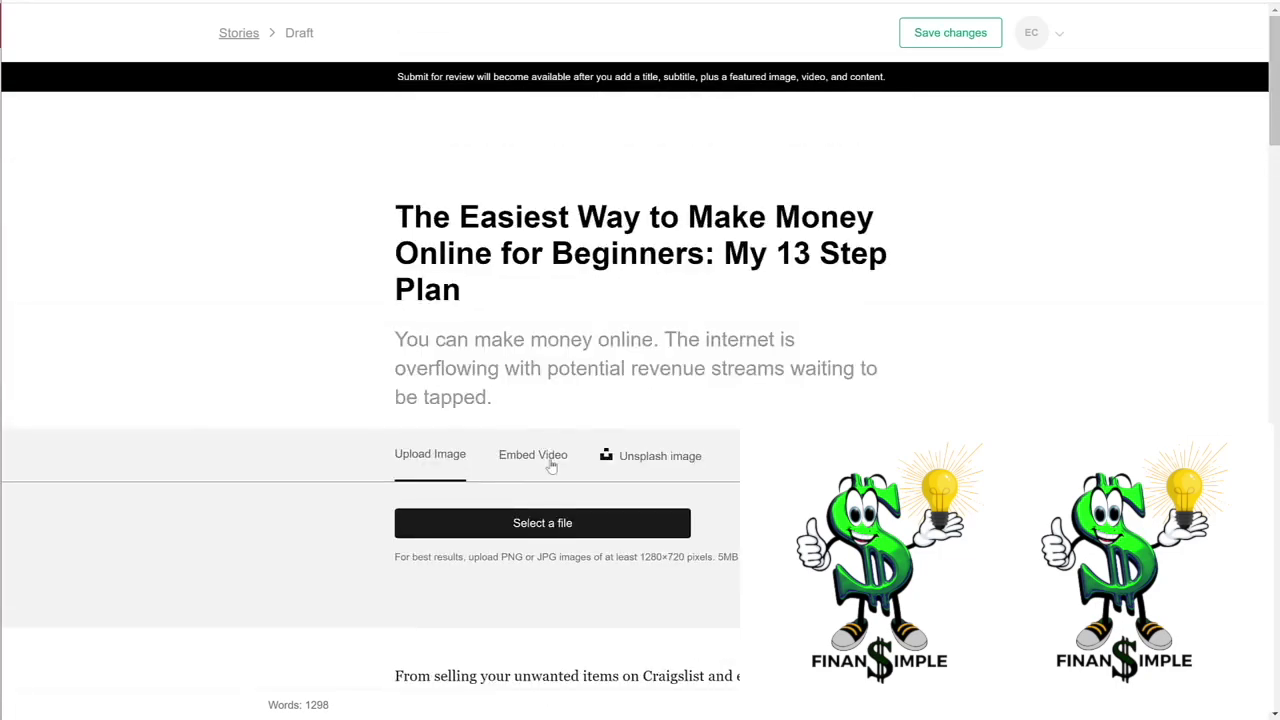
scroll(551, 465, down, 4)
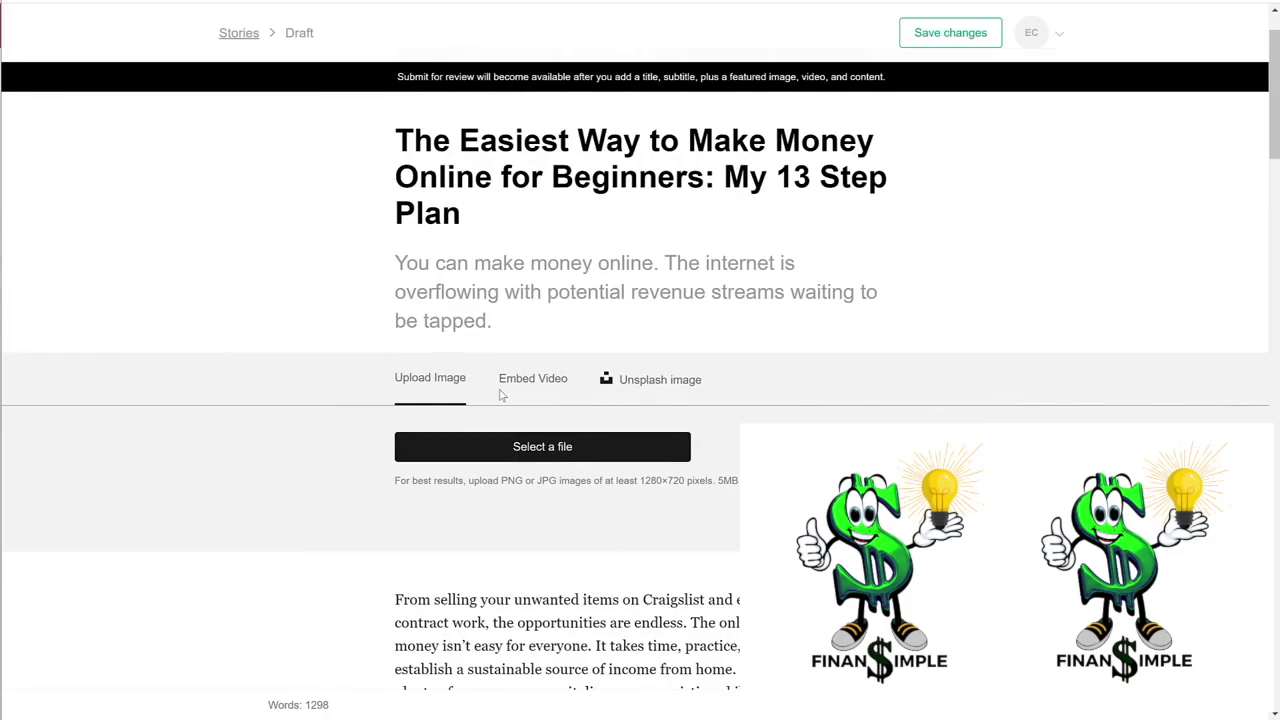
Start a new paragraph after the closing sentence of the Dropshipping section
scroll(438, 227, down, 10)
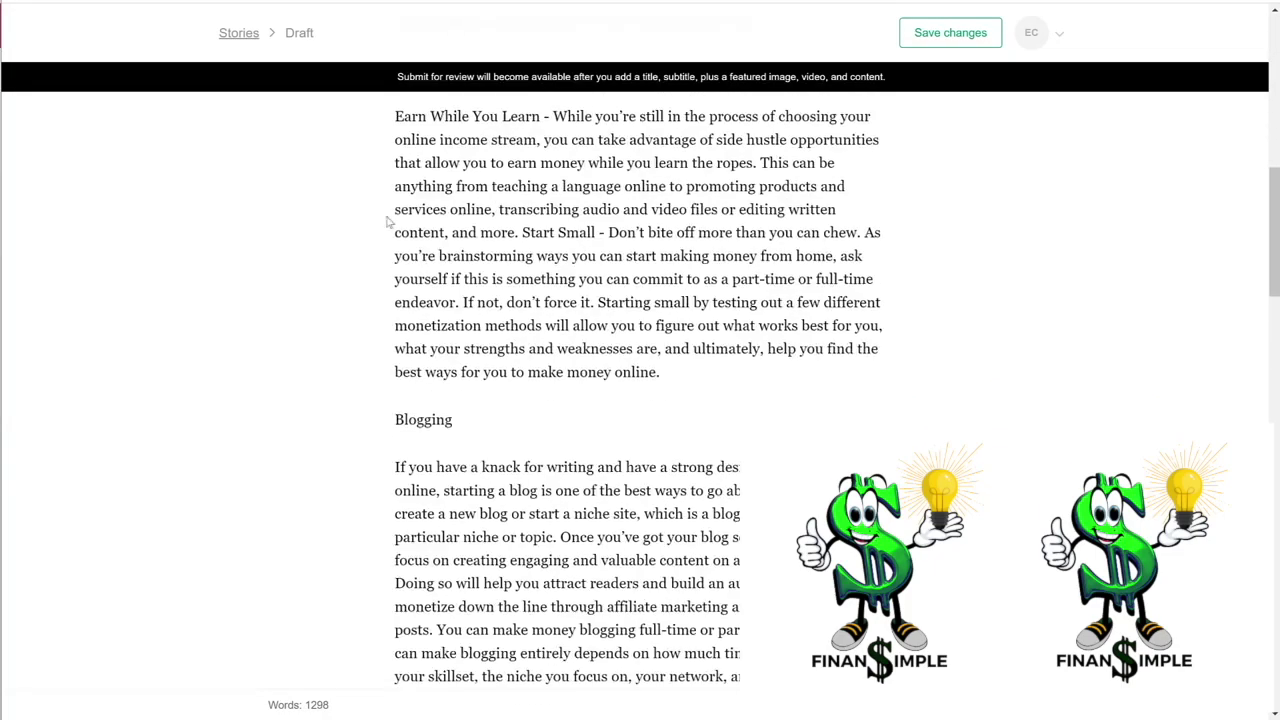
scroll(438, 227, down, 4)
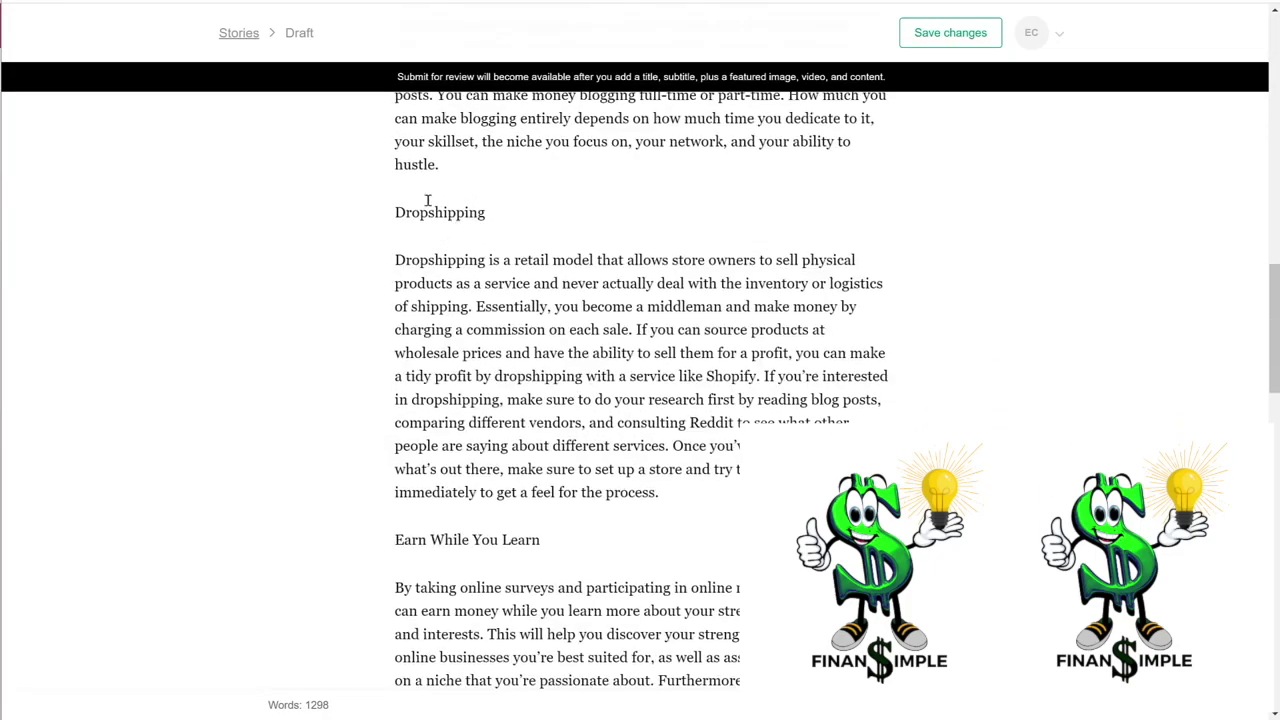
click(674, 496)
key(Return)
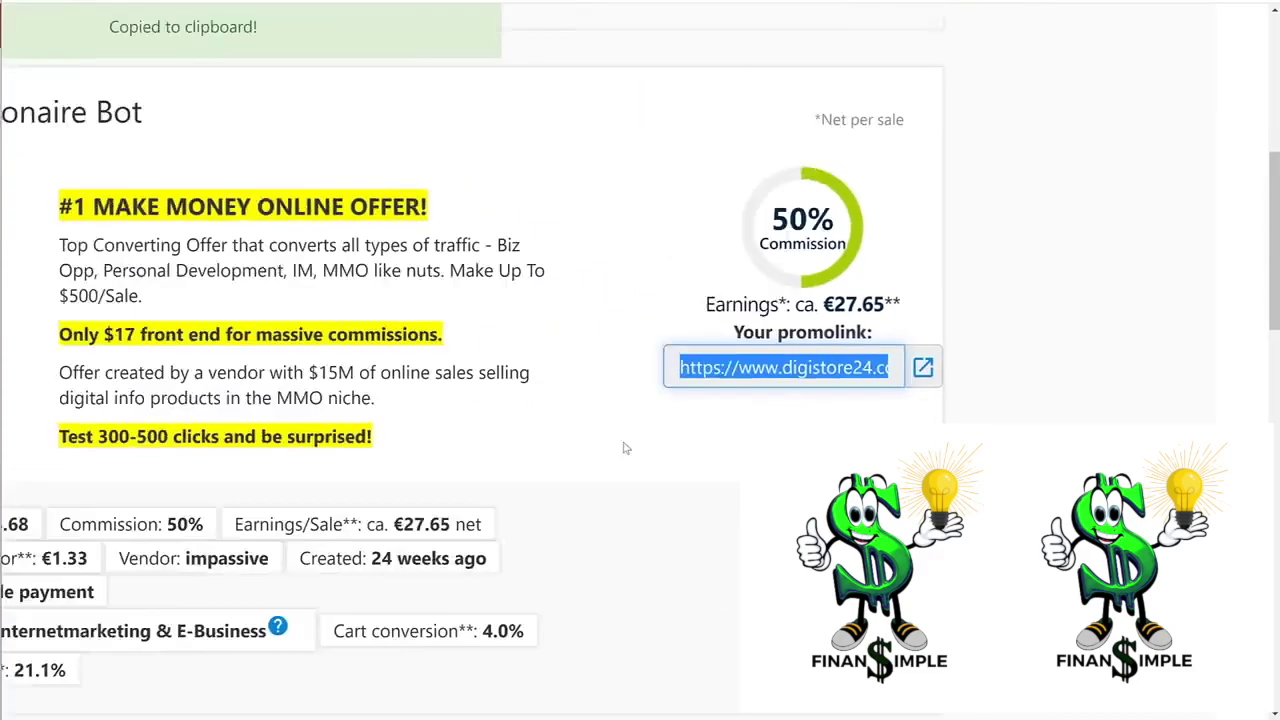
Open the sales page of the Secret Millionaire Bot offer and examine its video, reviews, pricing and social proof sections
click(259, 253)
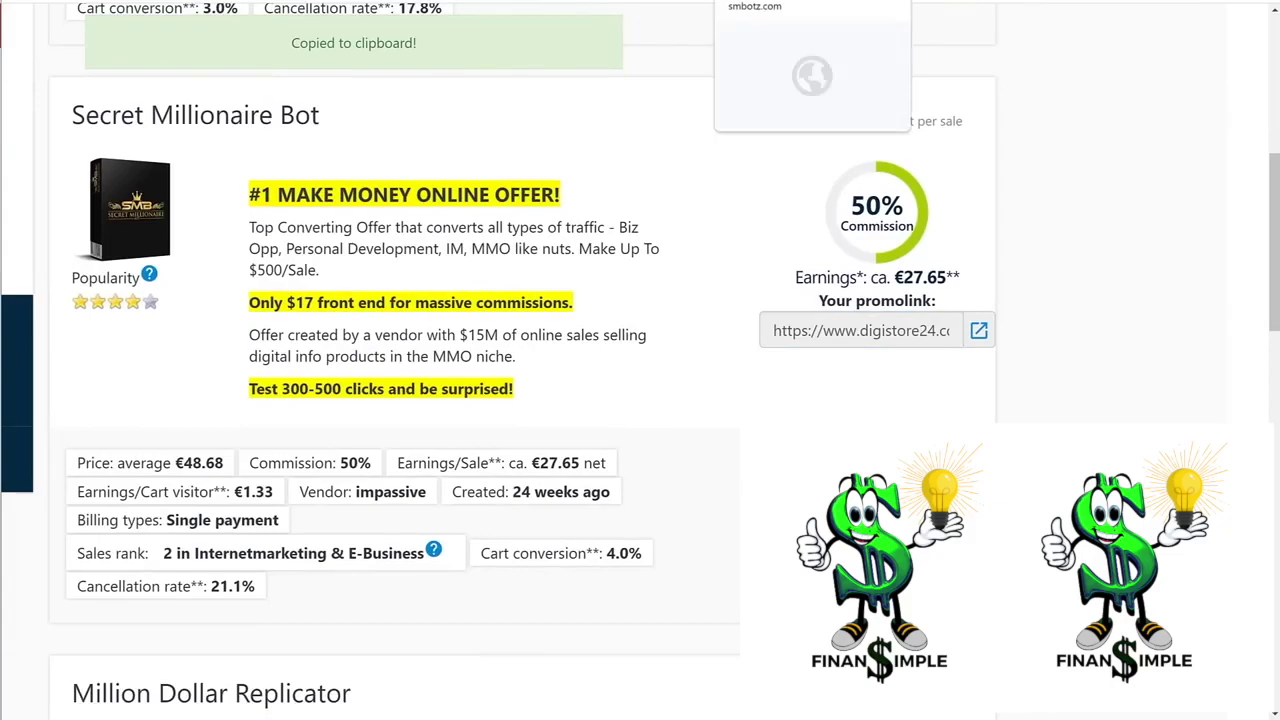
click(770, 2)
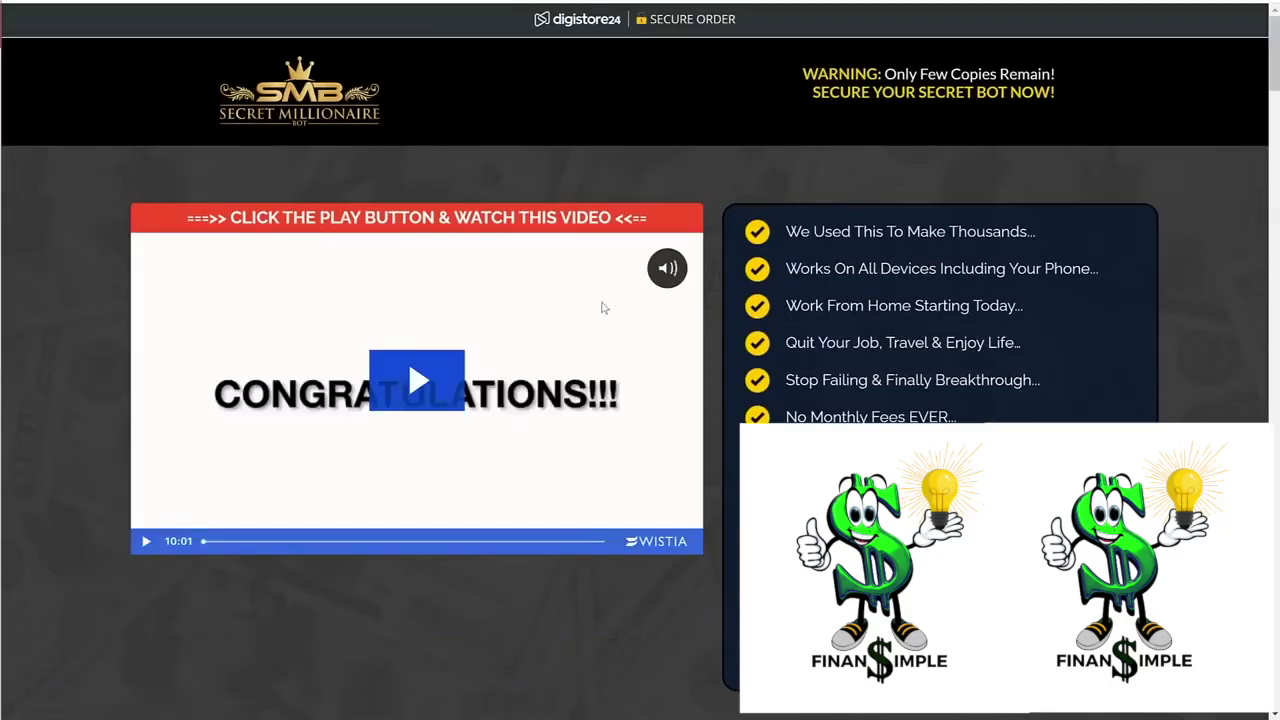
scroll(603, 308, down, 6)
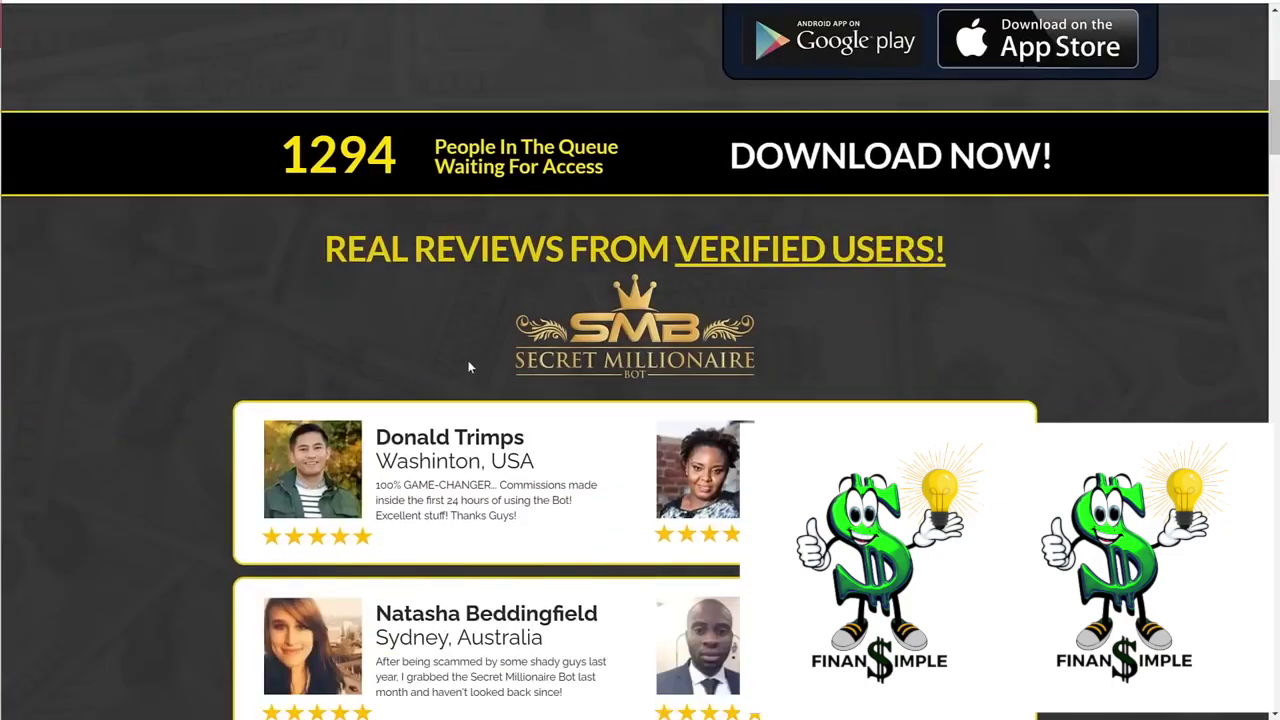
scroll(624, 352, down, 7)
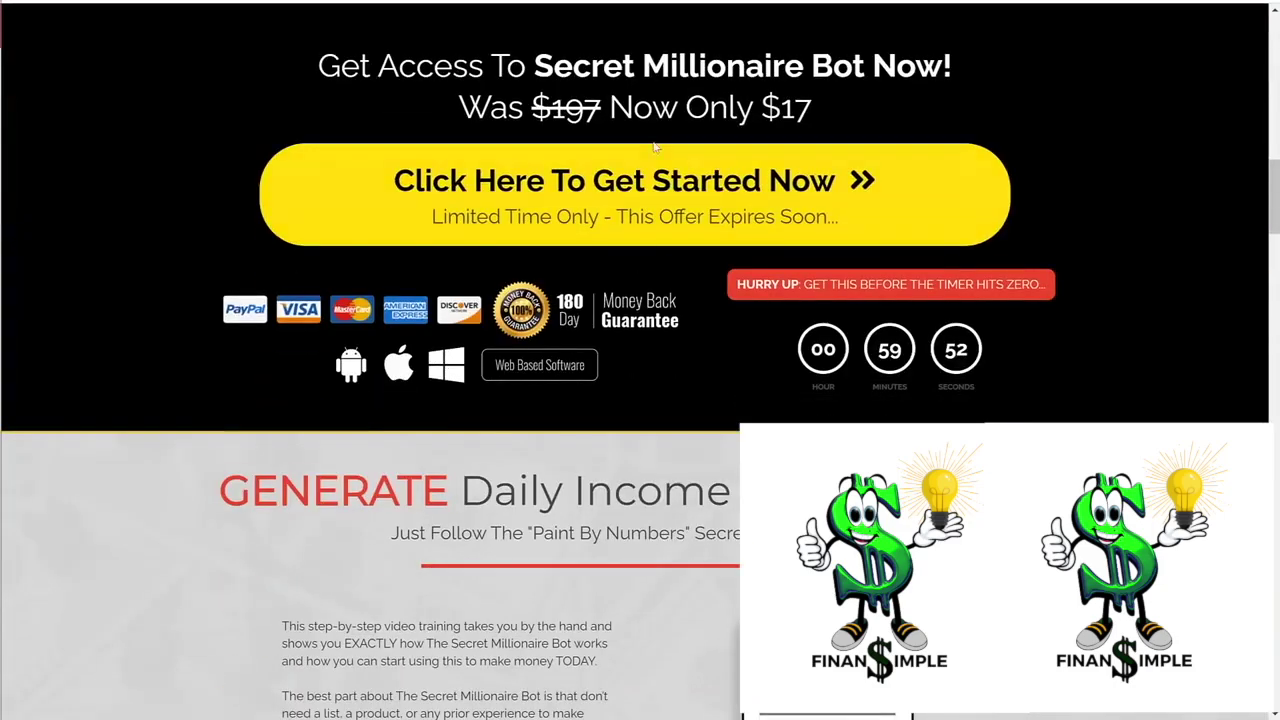
scroll(925, 380, down, 2)
scroll(925, 380, down, 2)
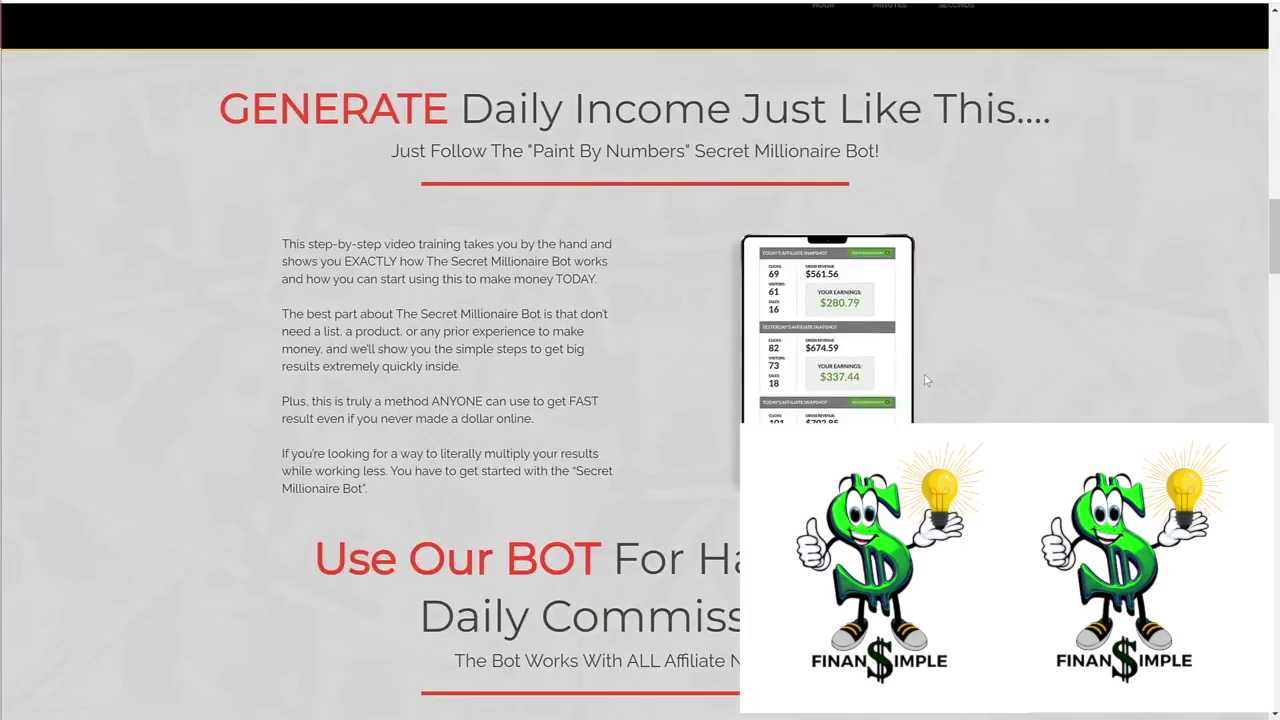
scroll(870, 378, down, 3)
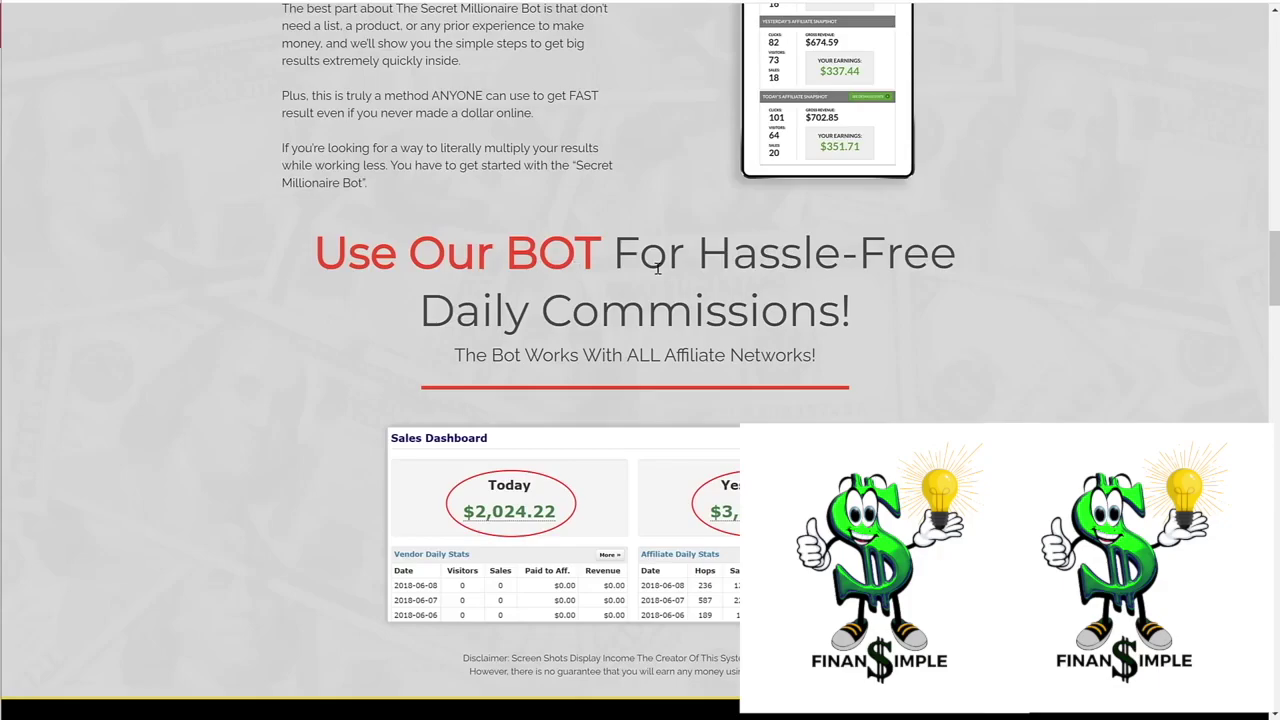
scroll(658, 265, down, 10)
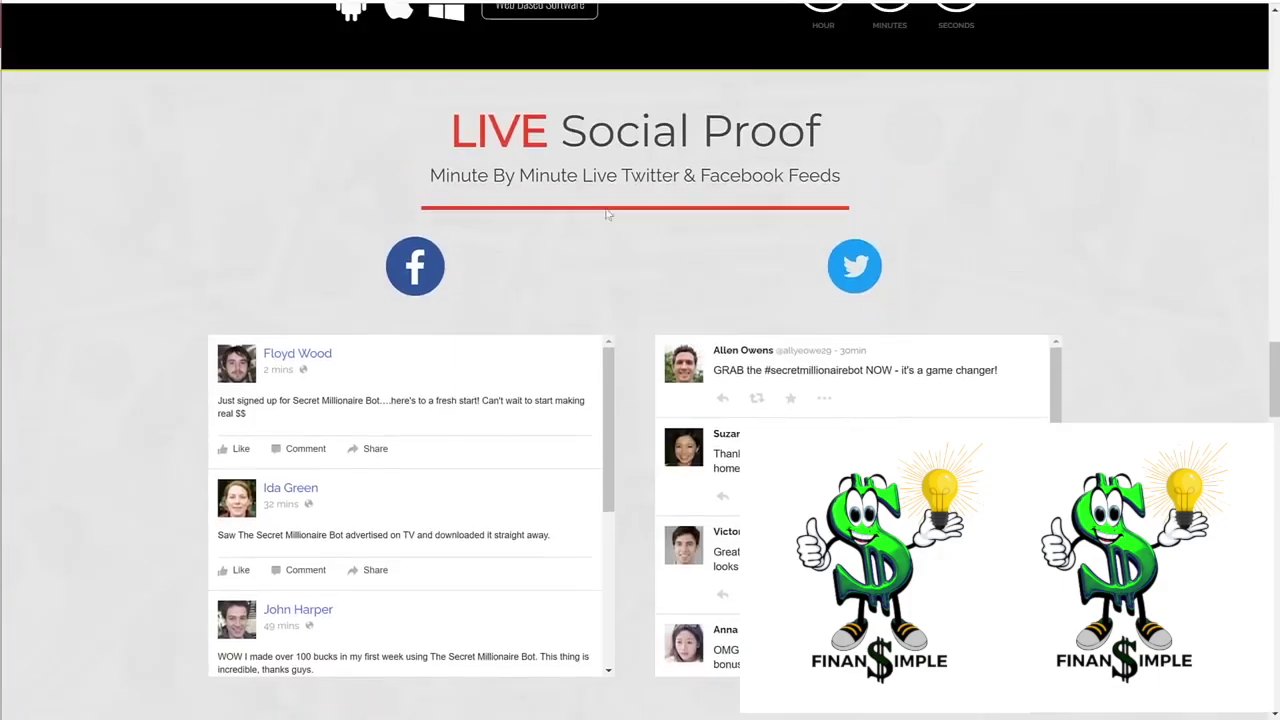
scroll(600, 205, down, 7)
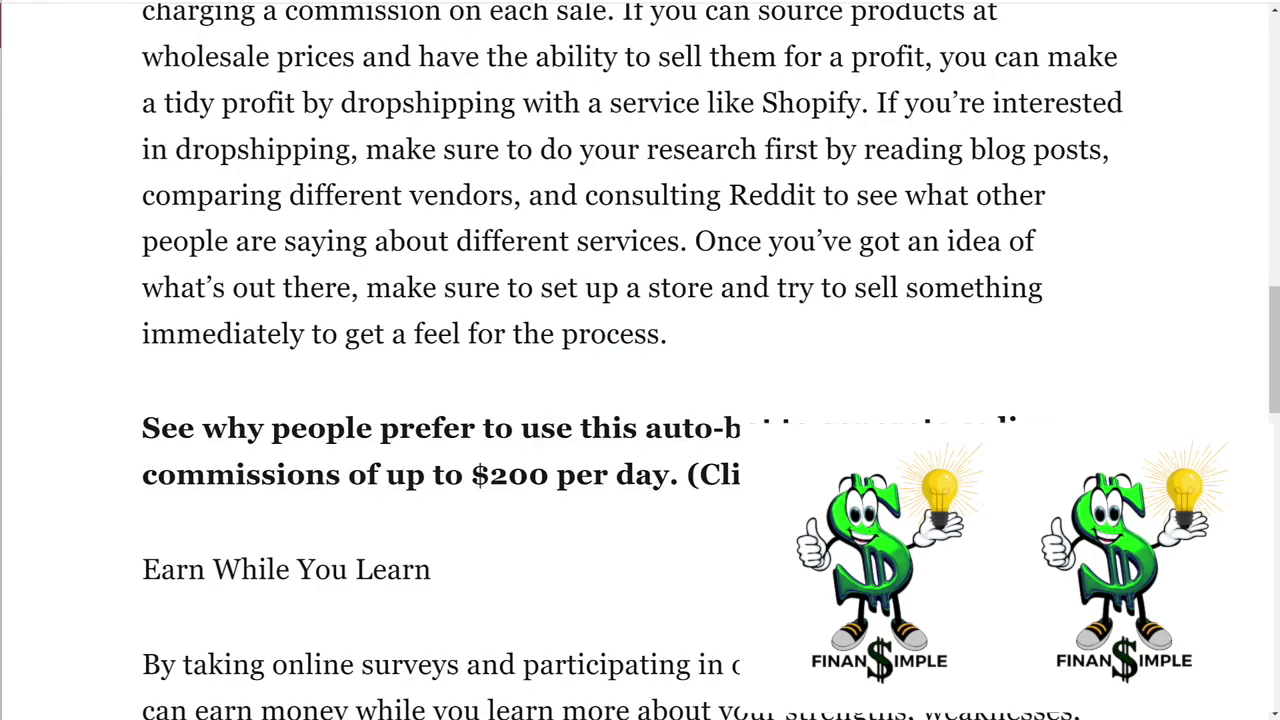
drag(1117, 475, 687, 475)
click(835, 419)
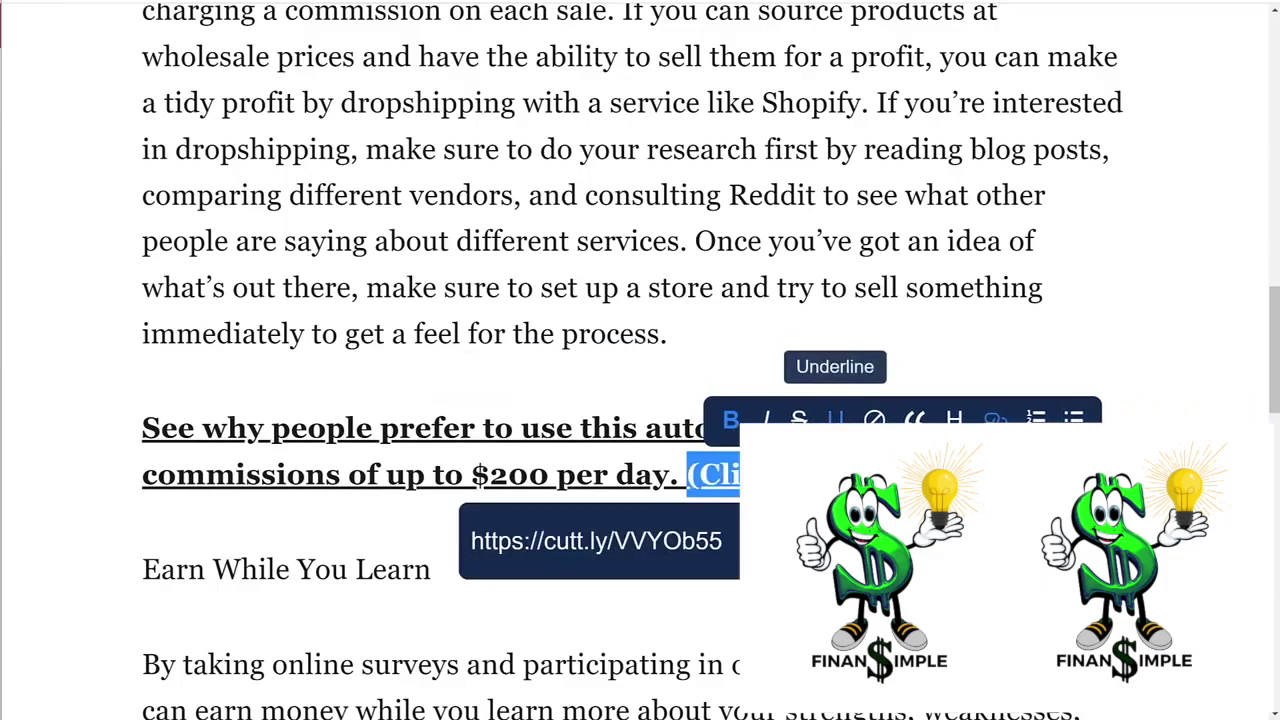
click(650, 598)
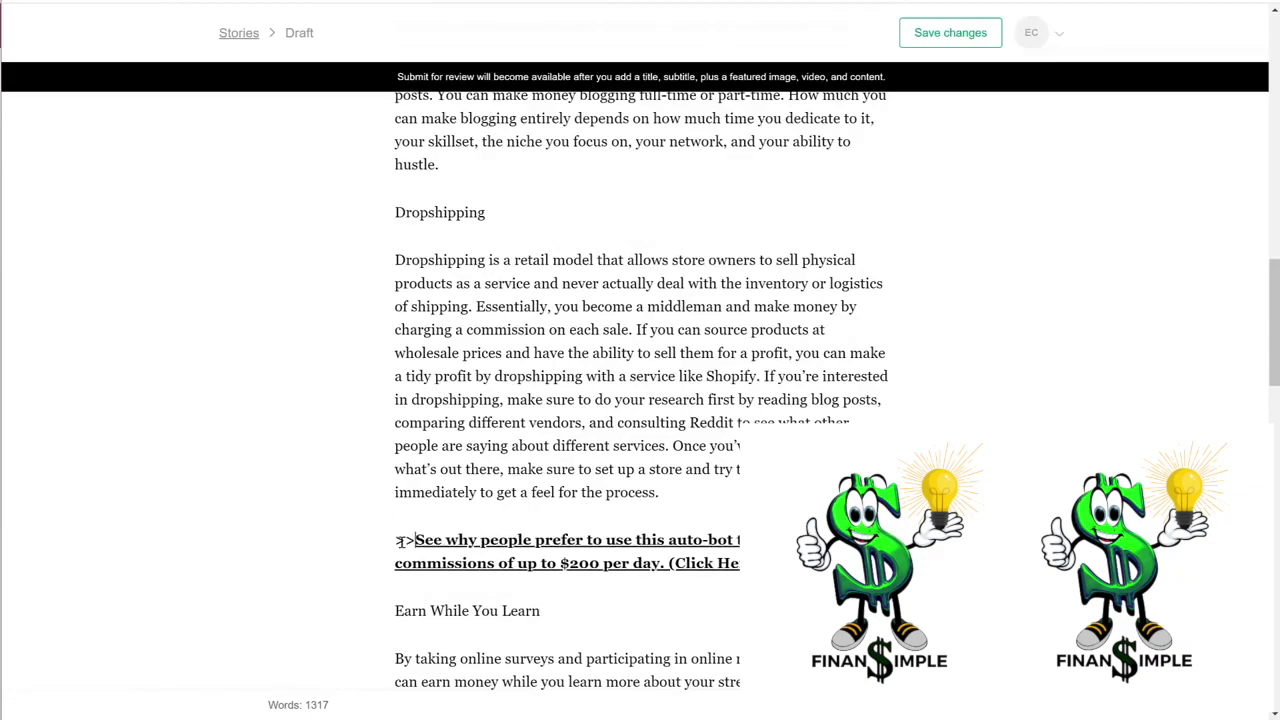
Copy the linked call-to-action line and paste it below the "Become an Online Tester" section
triple_click(397, 540)
key(ctrl+c)
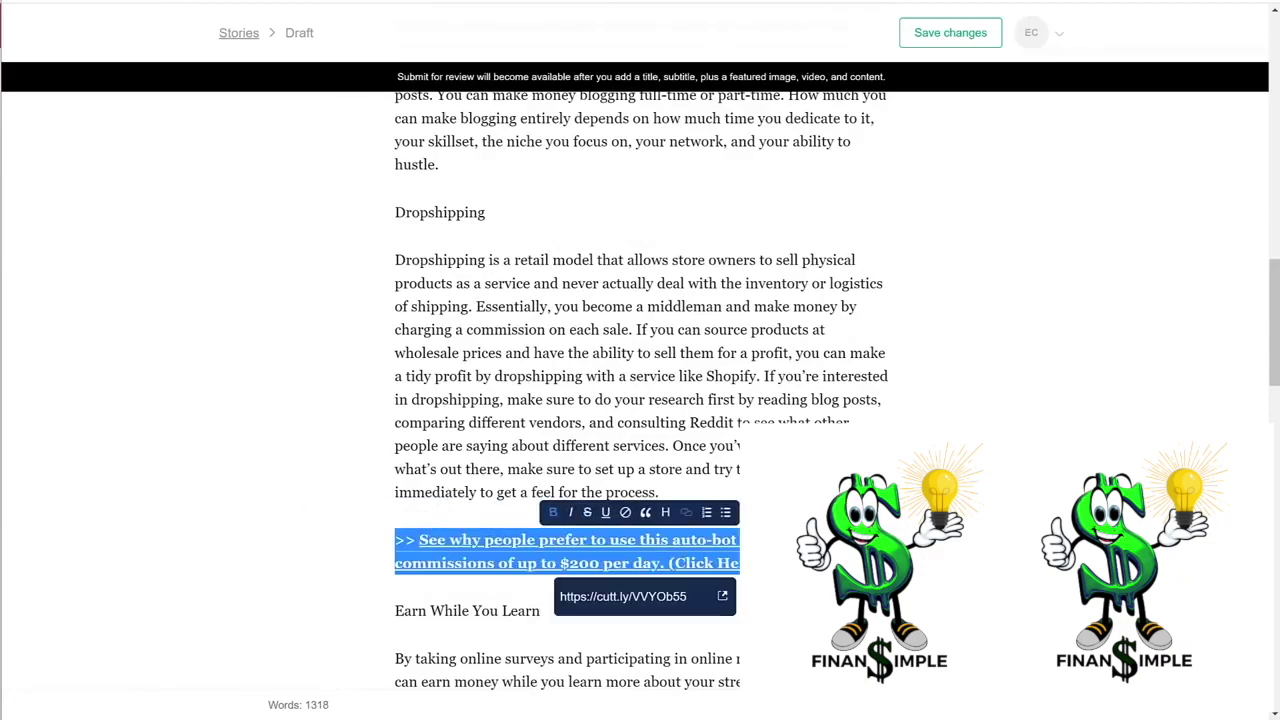
scroll(610, 453, down, 6)
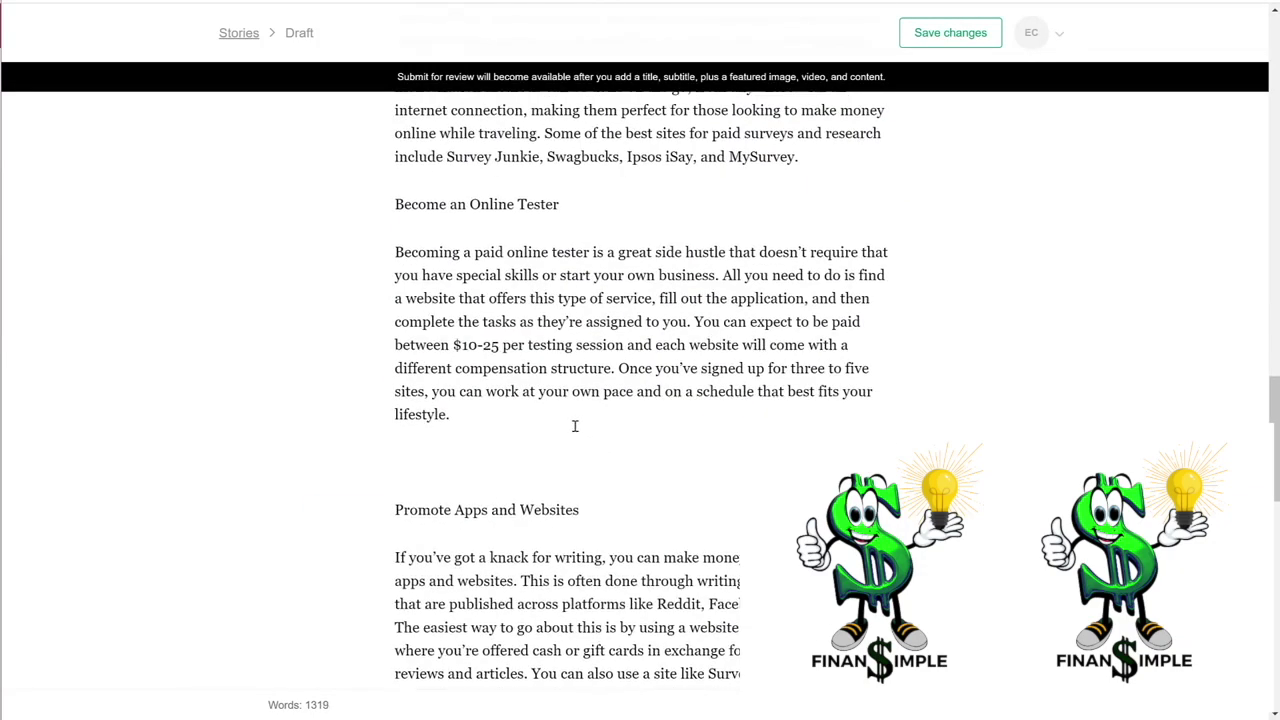
click(575, 426)
key(ctrl+v)
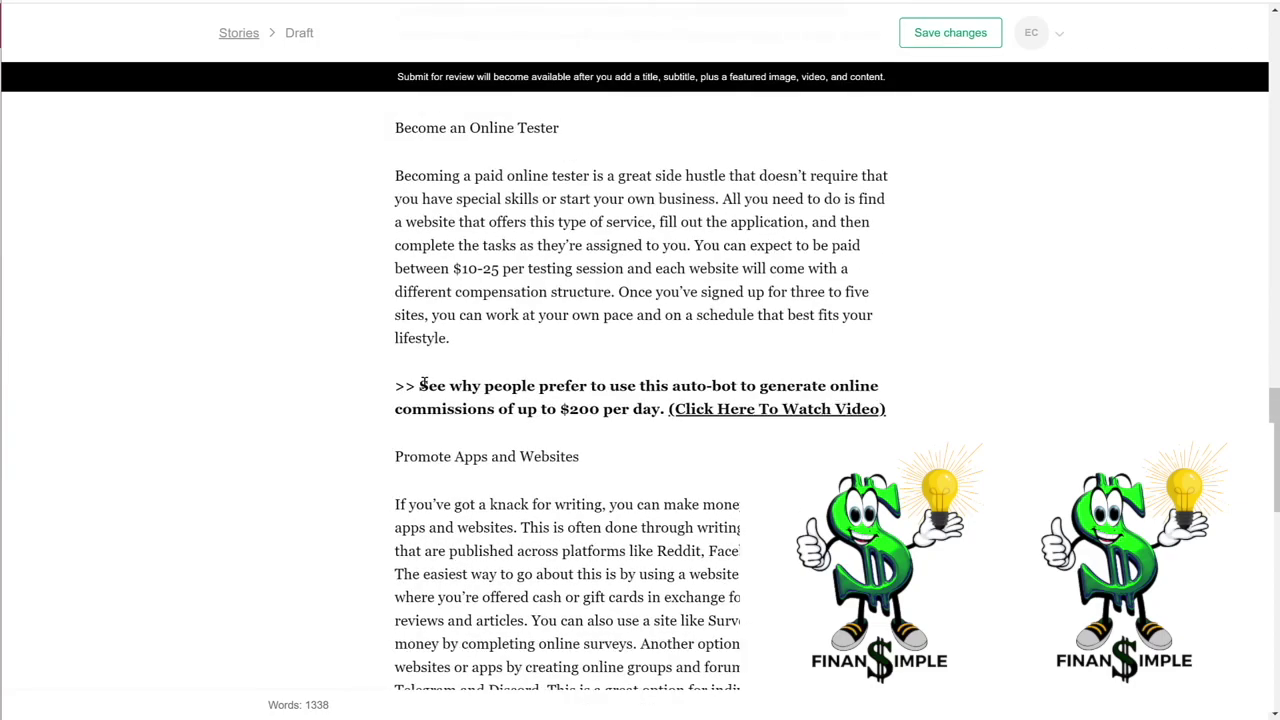
Paste the same call-to-action line after the "Write and publish your own eBook" section and under the "Bottom Line" heading
scroll(424, 382, up, 6)
scroll(580, 387, down, 2)
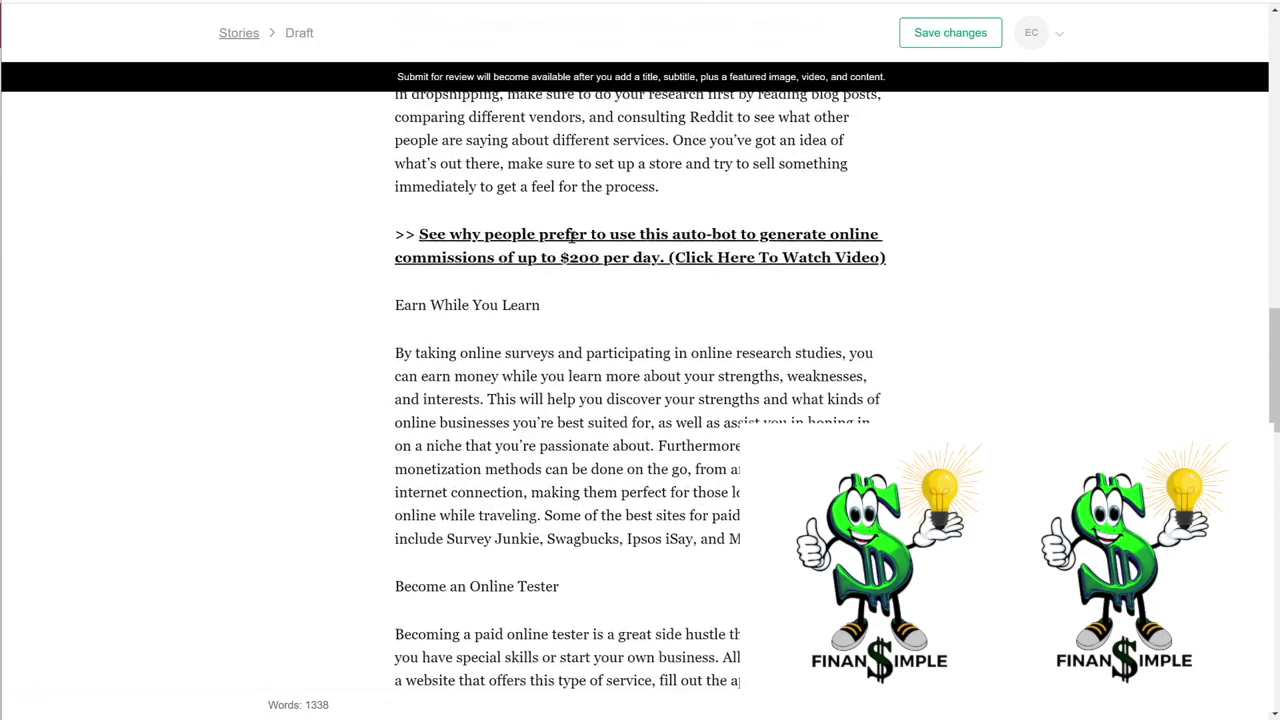
scroll(580, 387, down, 2)
scroll(549, 262, down, 5)
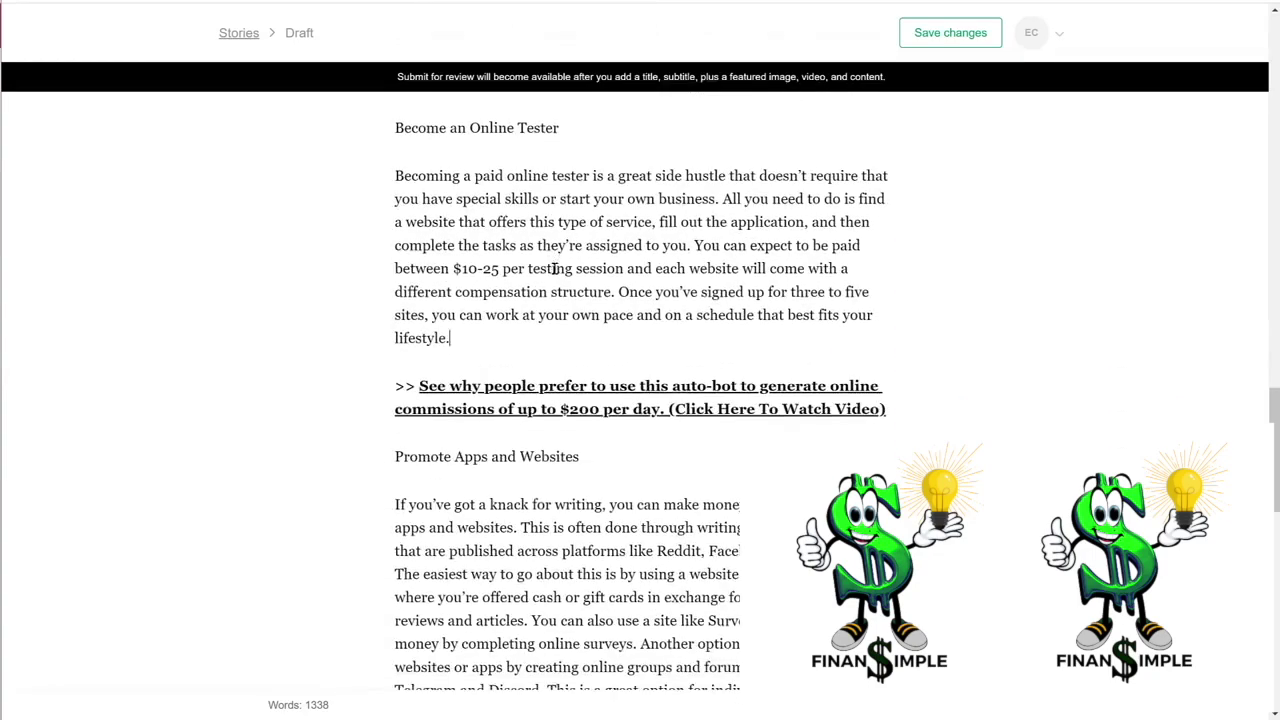
scroll(498, 512, down, 1)
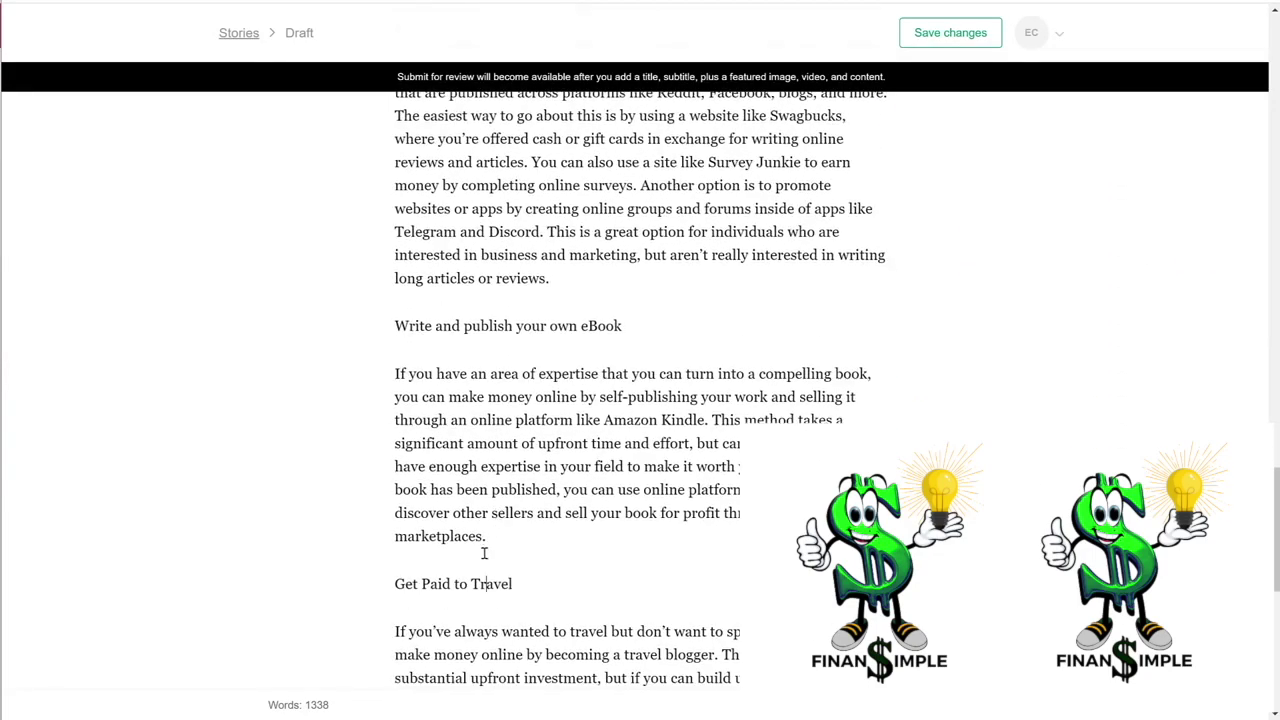
key(ctrl+v)
scroll(502, 542, down, 5)
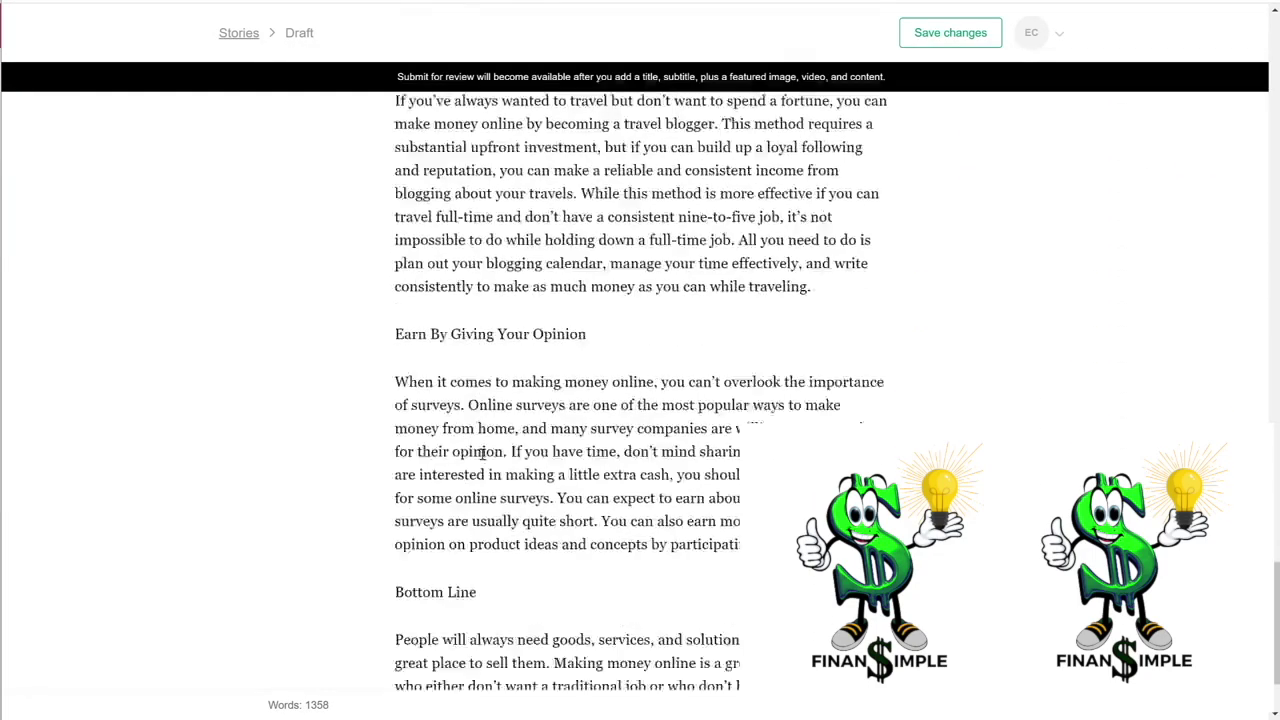
key(ctrl+v)
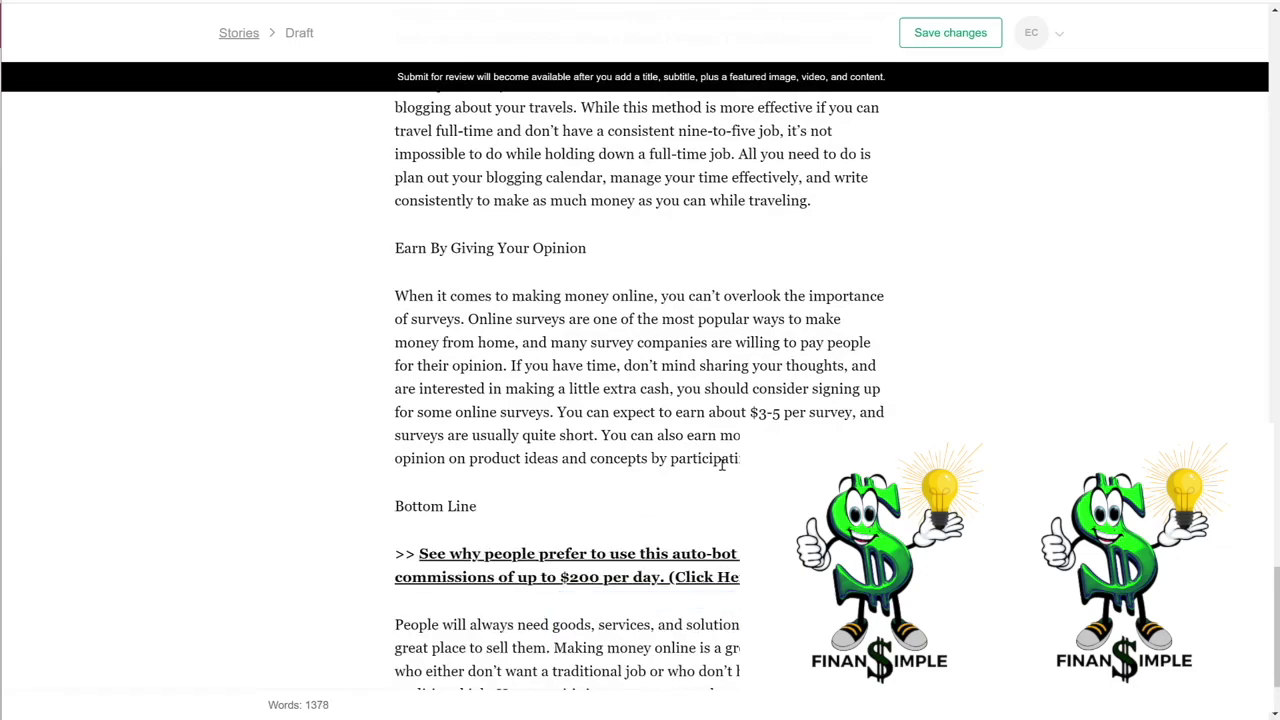
Search Unsplash for "laptop" and use the third result as the story's featured image
scroll(694, 477, down, 1)
scroll(652, 463, up, 8)
scroll(652, 463, up, 15)
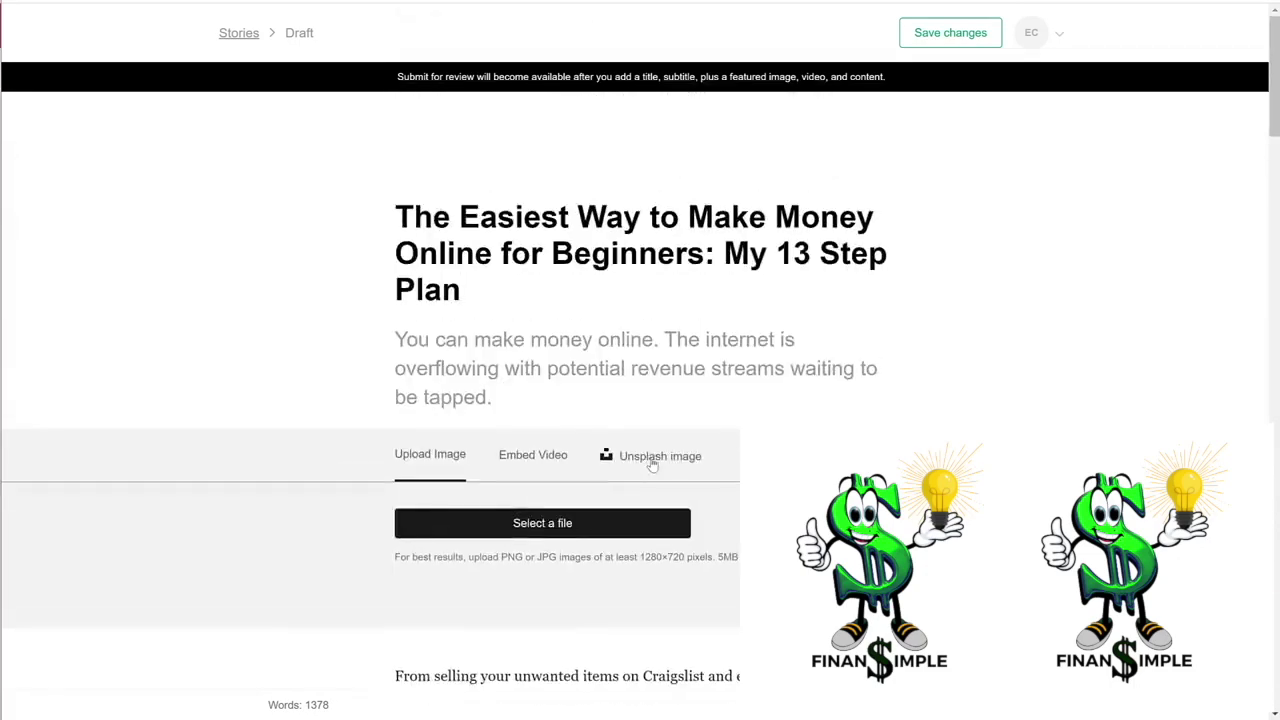
click(658, 458)
scroll(658, 462, down, 1)
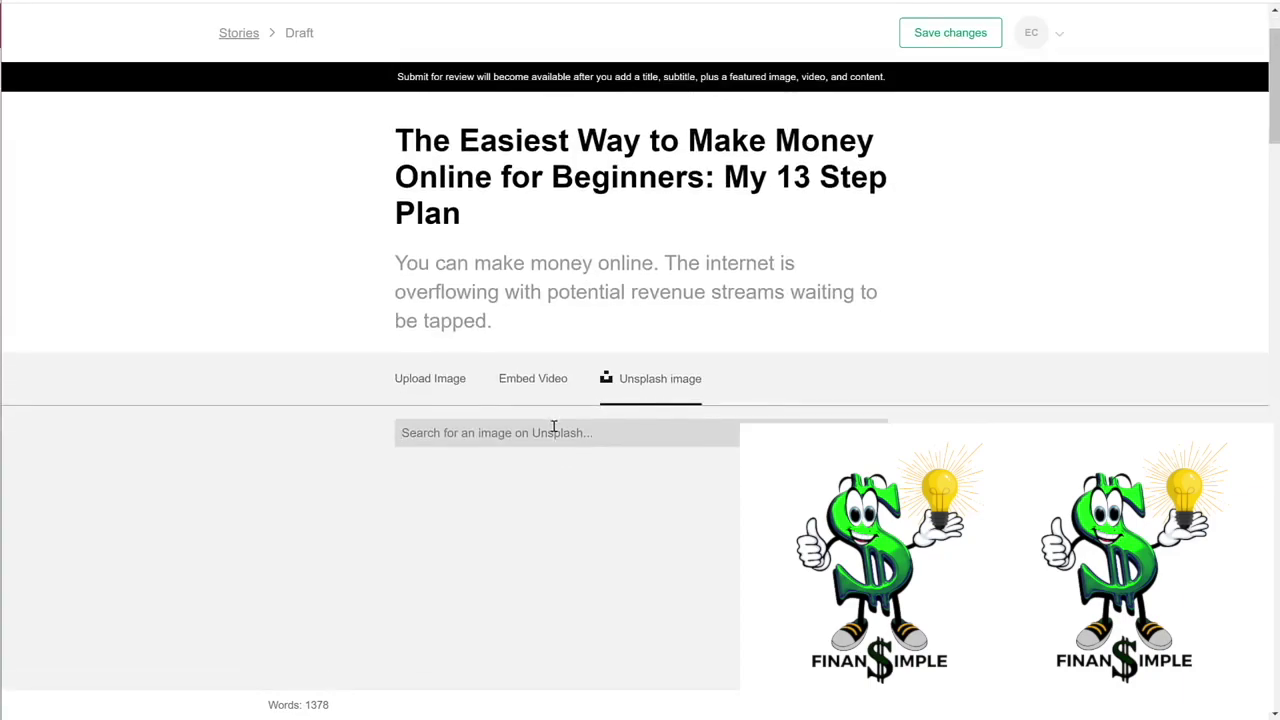
scroll(571, 408, down, 2)
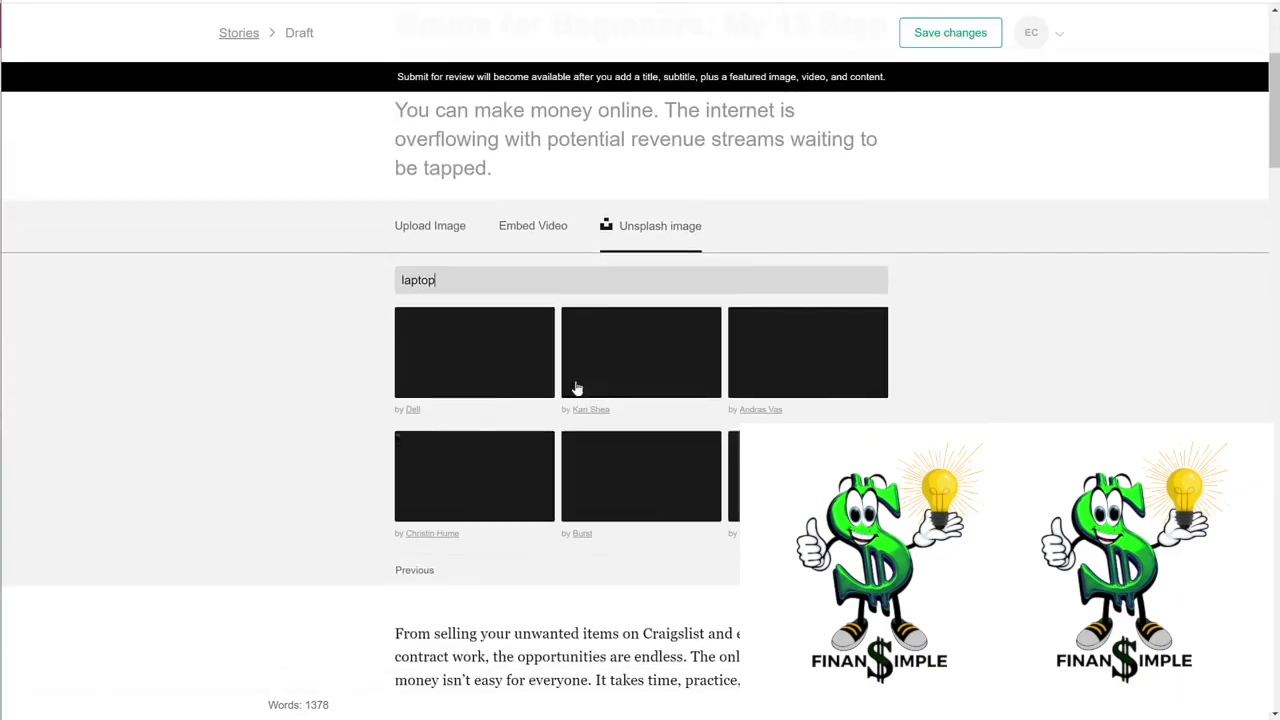
click(806, 389)
scroll(1092, 418, down, 3)
scroll(1093, 418, up, 4)
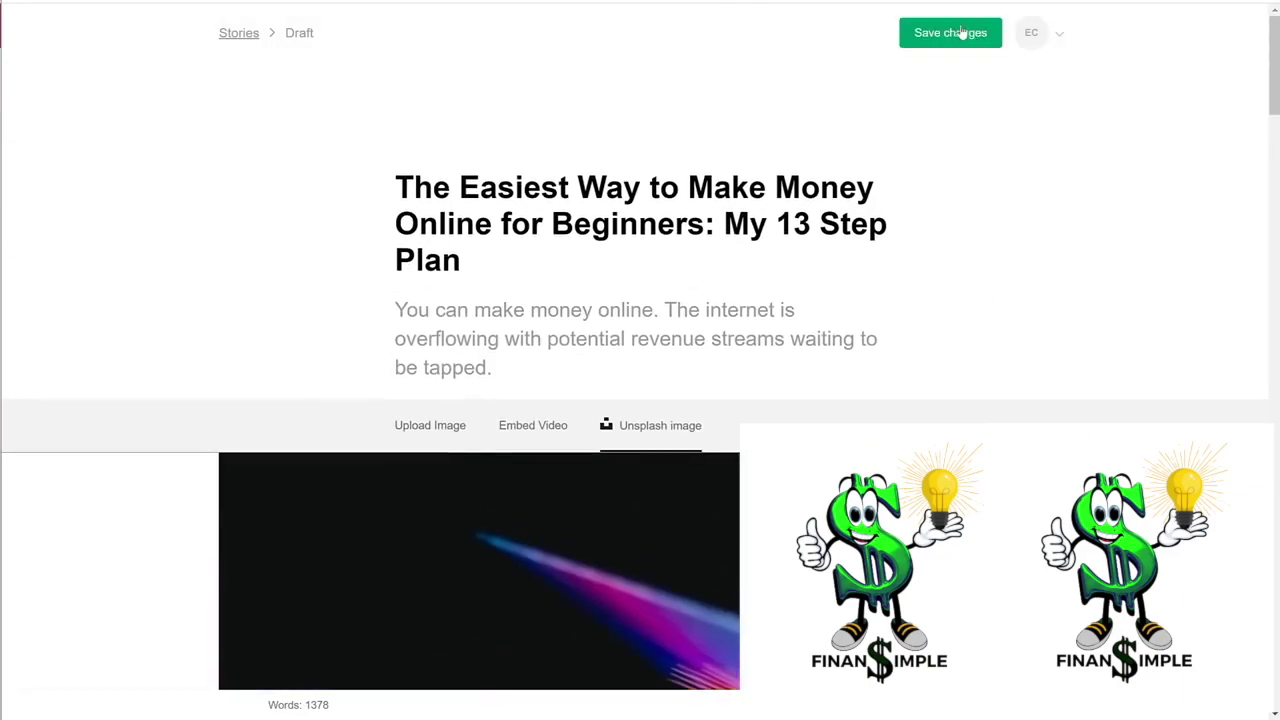
Save the changes to the Vocal story and look over the saved draft
click(935, 37)
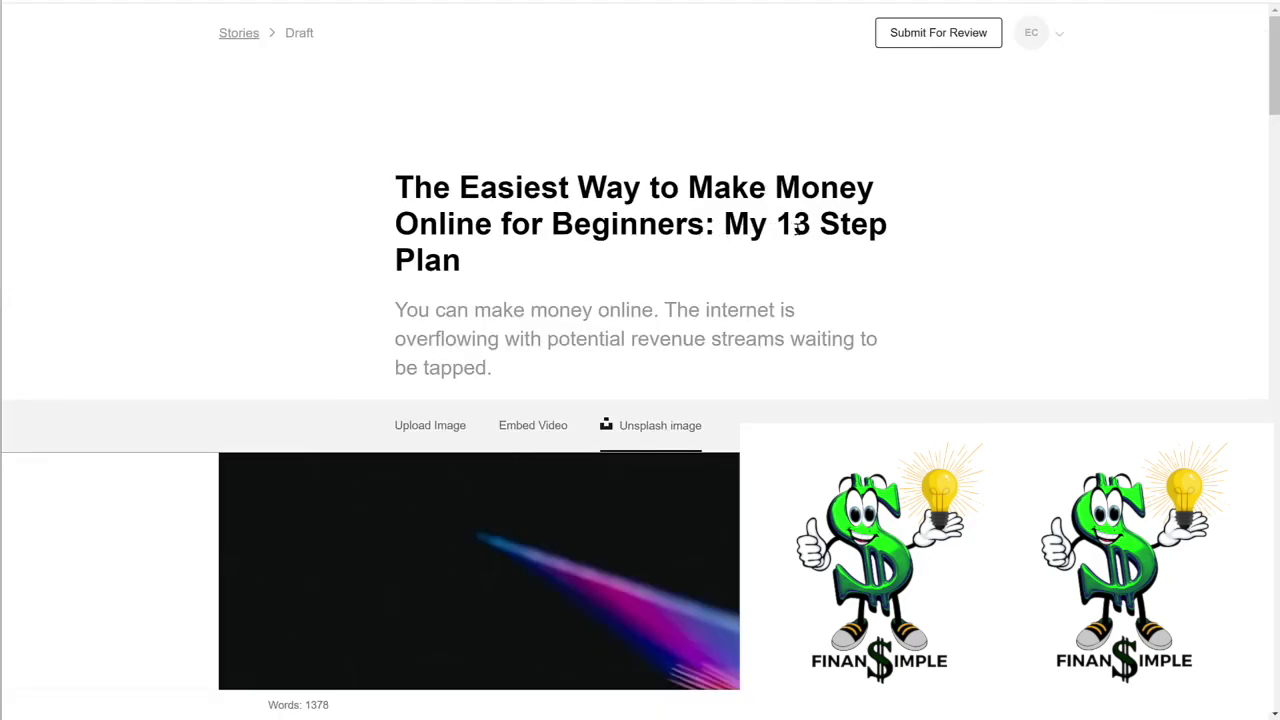
scroll(640, 320, down, 1)
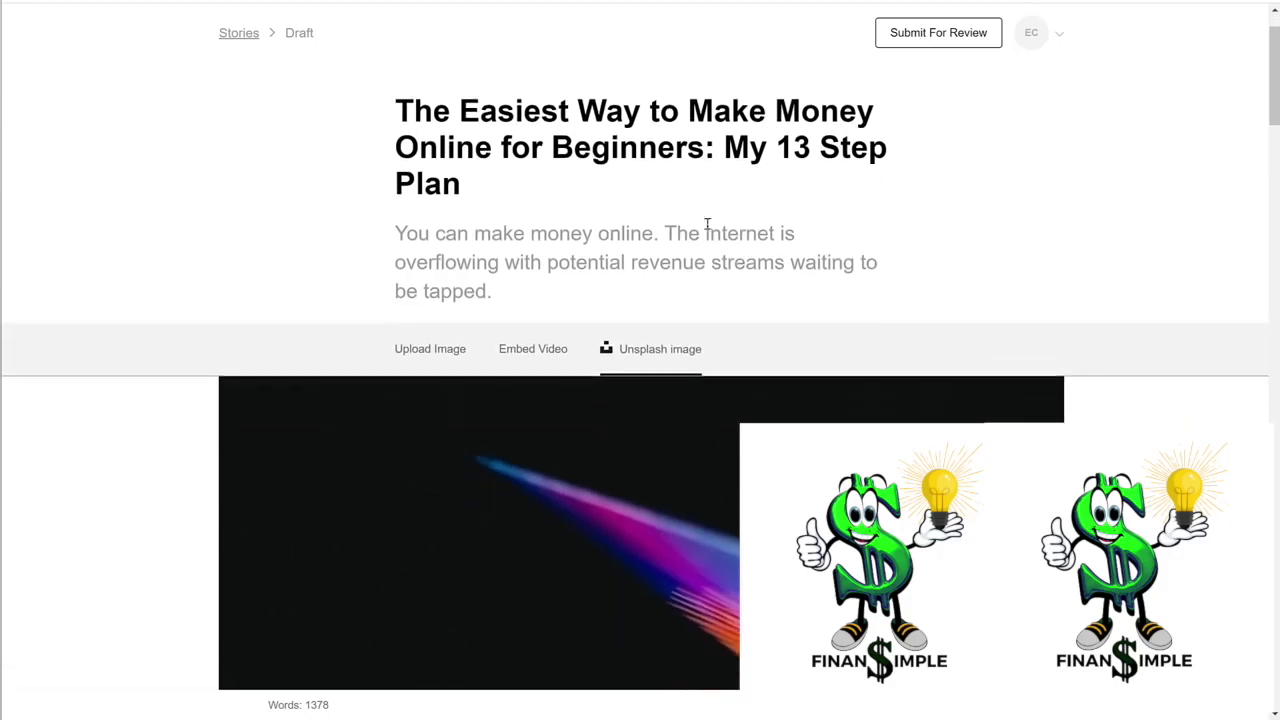
scroll(631, 417, down, 5)
scroll(631, 404, down, 15)
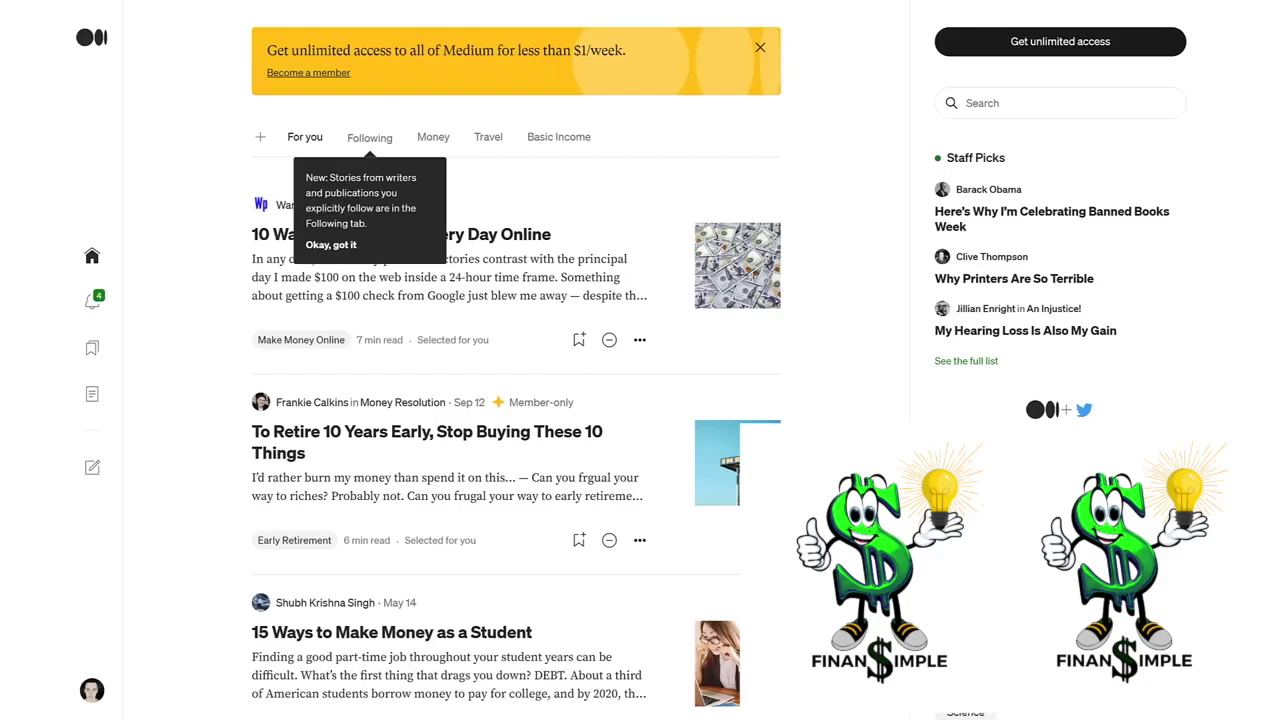
Check the 30-day story stats on Medium and follow the promotional link in the "Keto Custom Plan" story to its offer page
click(92, 688)
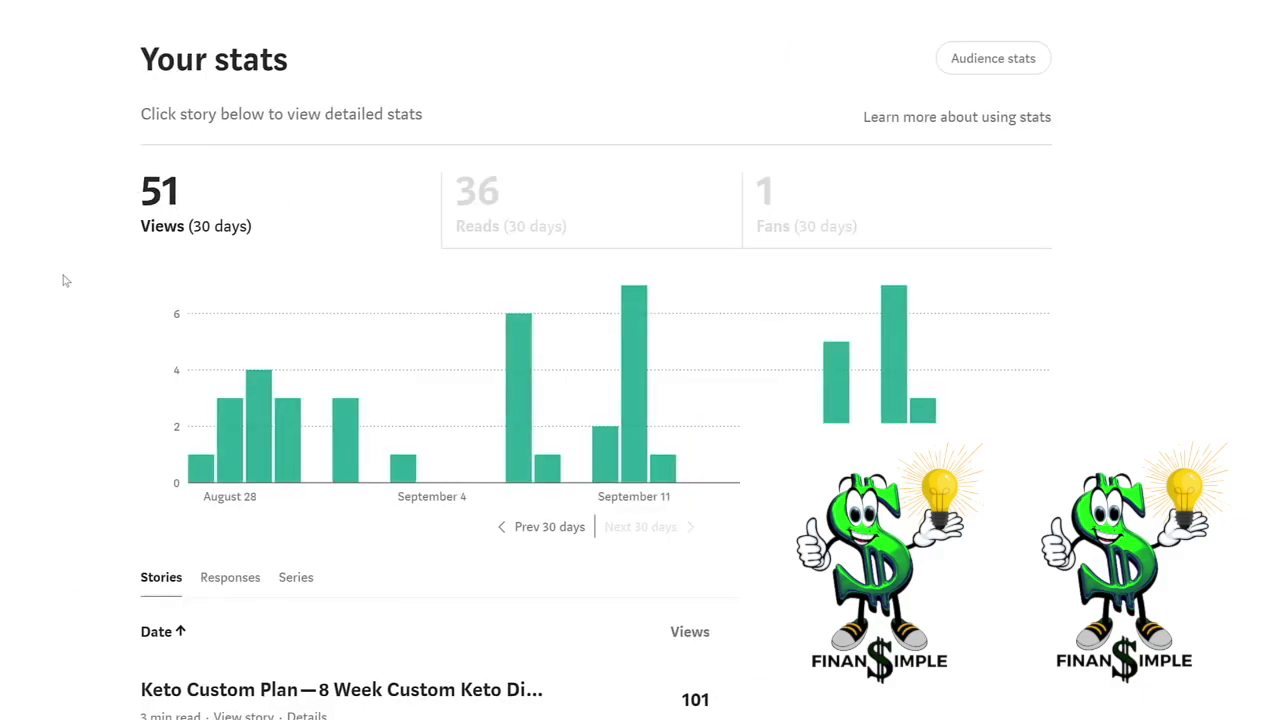
scroll(66, 281, down, 2)
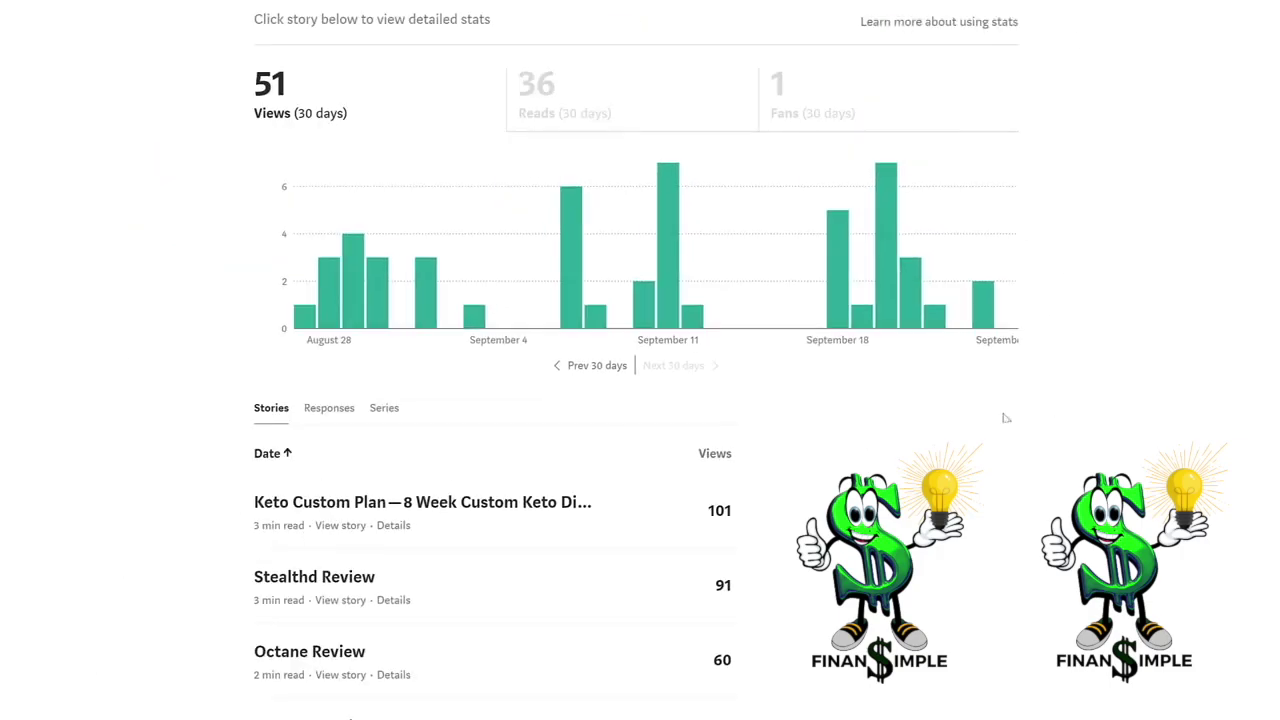
click(690, 495)
scroll(974, 346, down, 5)
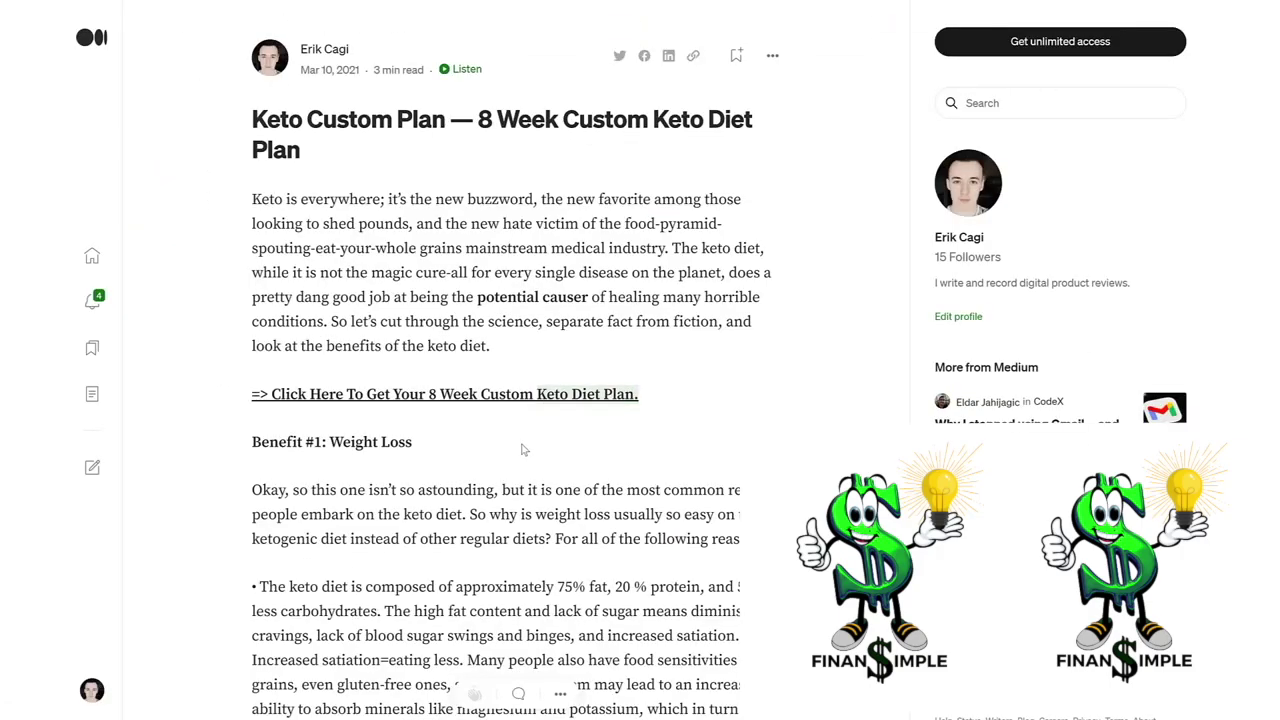
scroll(435, 452, down, 2)
click(349, 244)
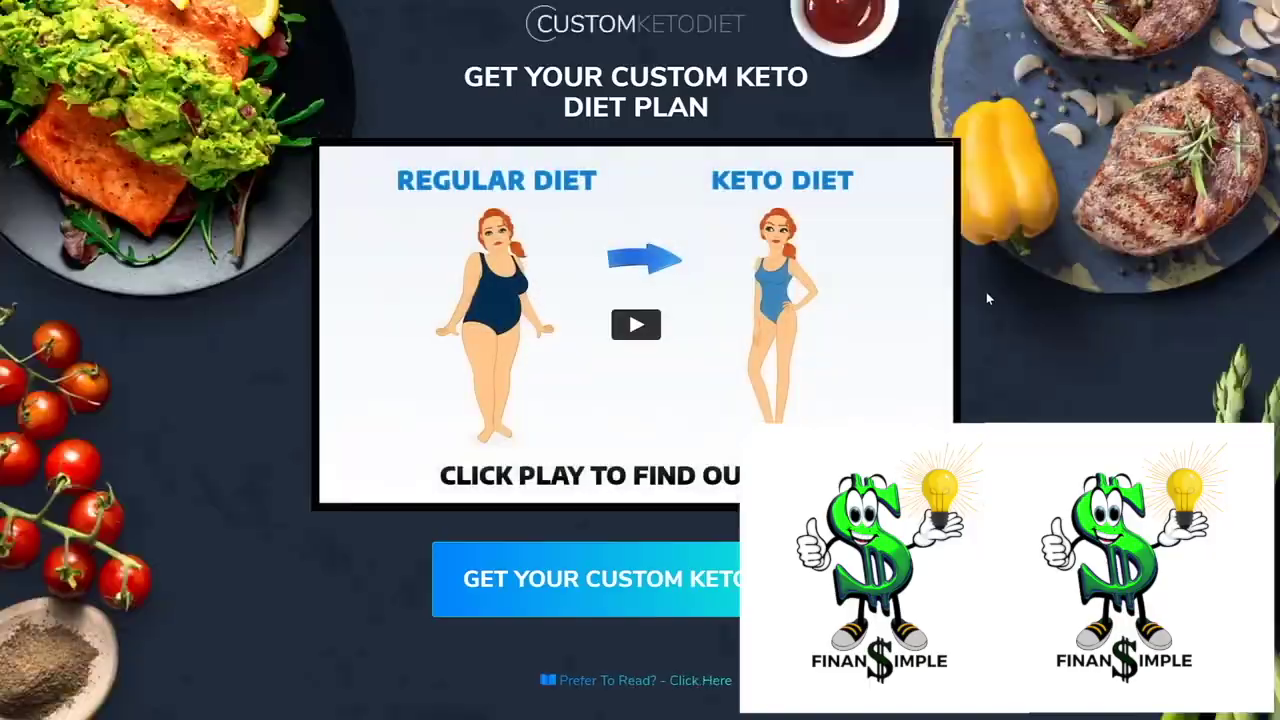